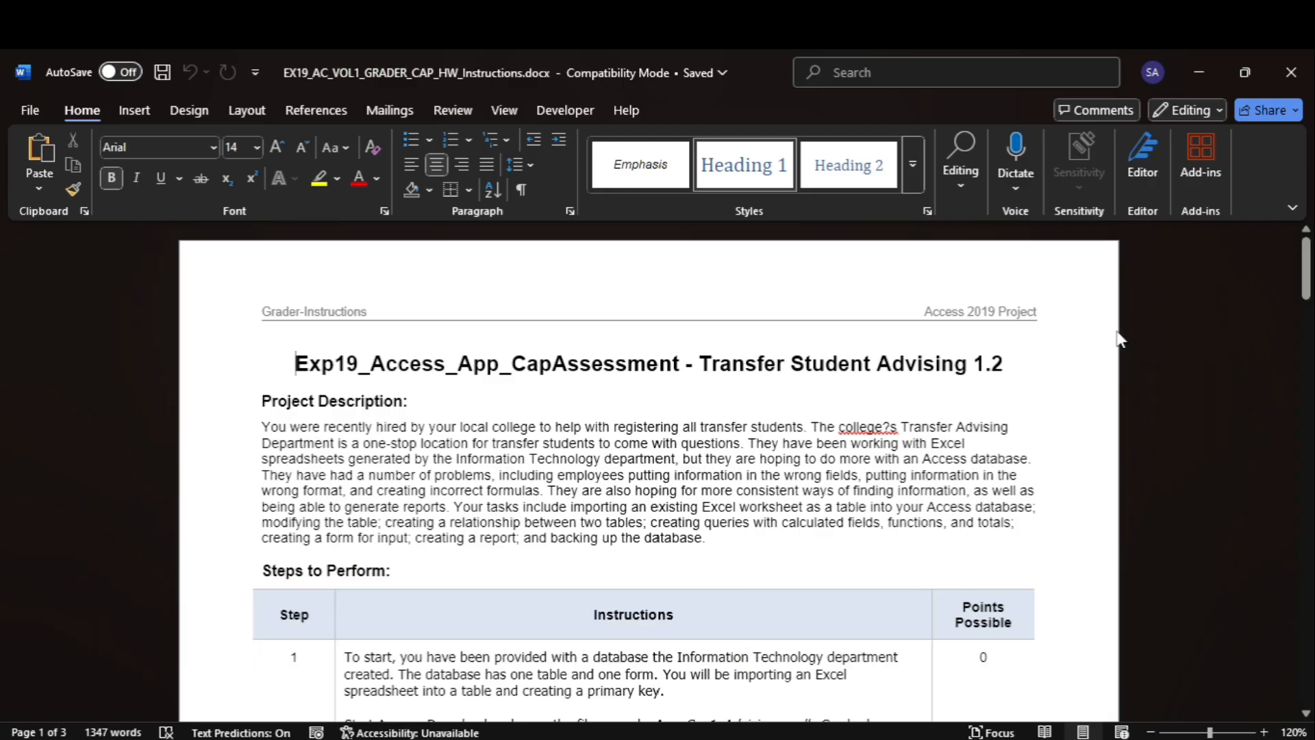
Highlight the step 1 instructions in yellow in the Steps to Perform table.
left_click_drag(1308, 284, 1308, 320)
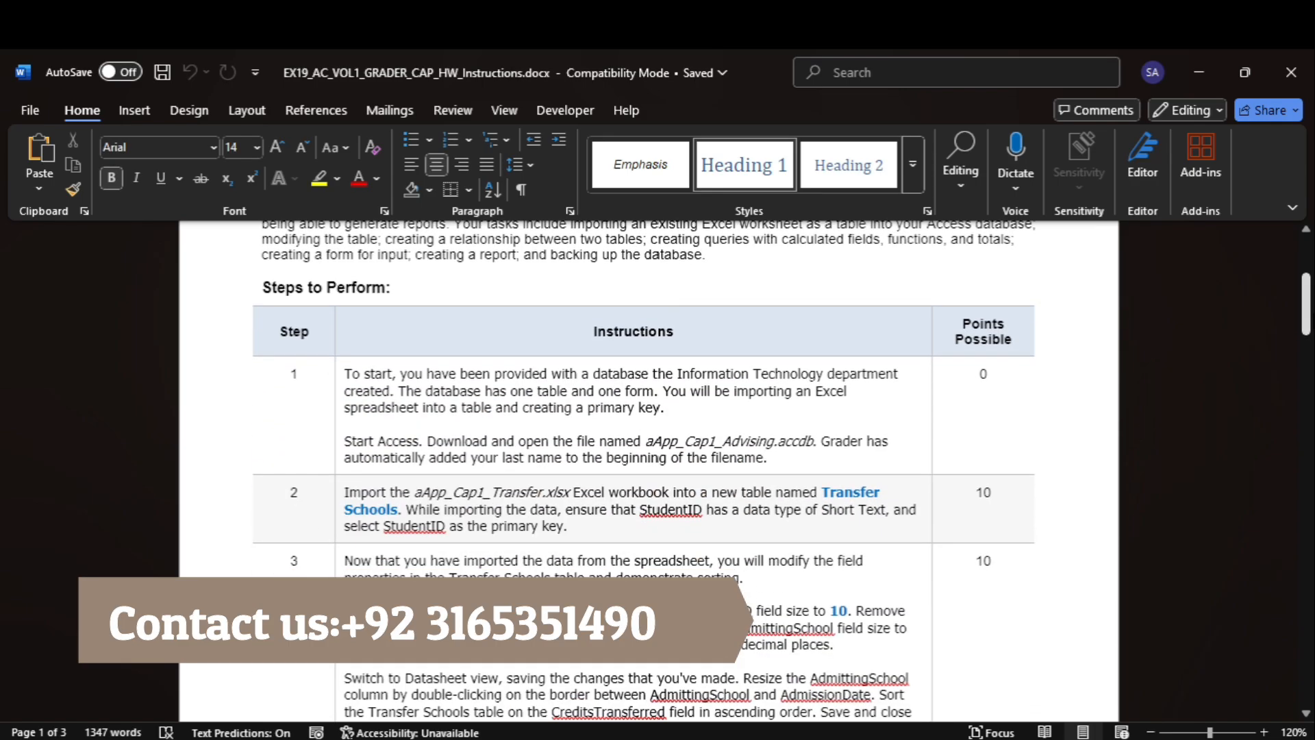
left_click(342, 395)
left_click(319, 179)
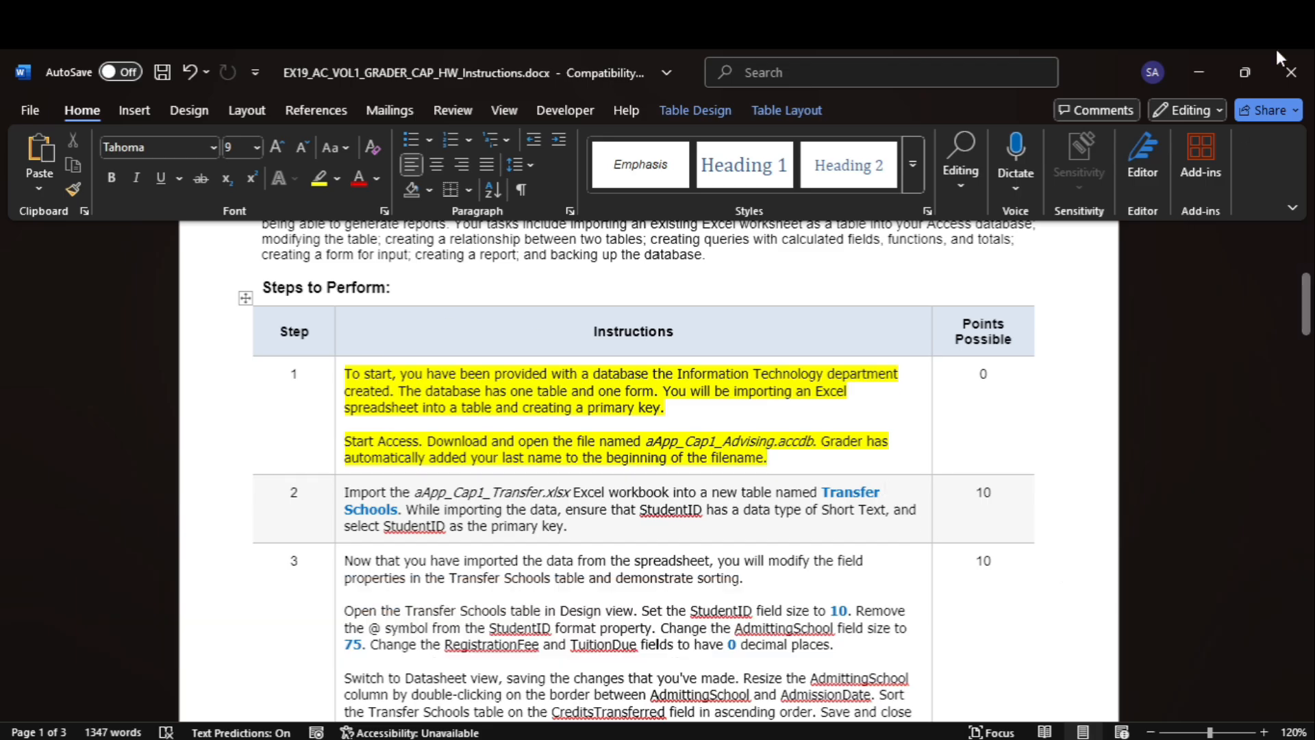
Open StudentName_aApp_Cap1_Advising.accdb from the aApp_Cap1_Advising folder in Access and dismiss the security warning.
left_click(1200, 71)
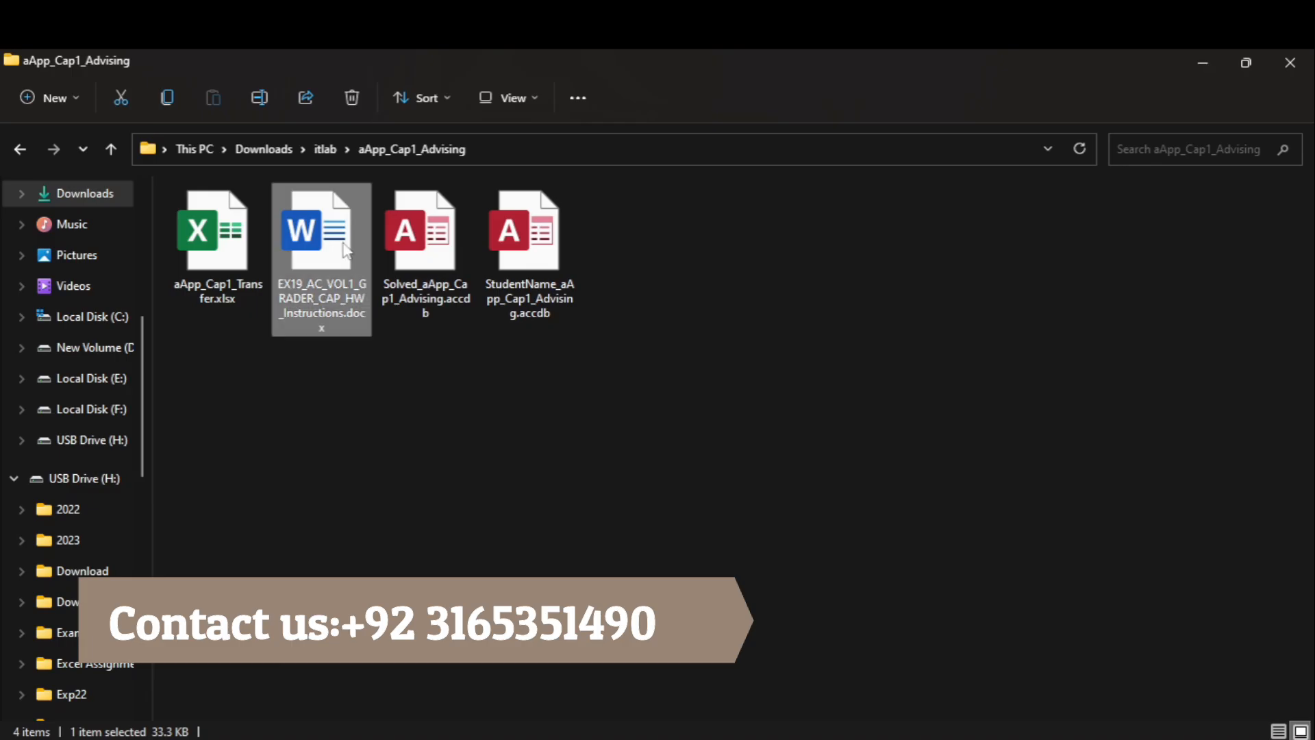
double_click(538, 246)
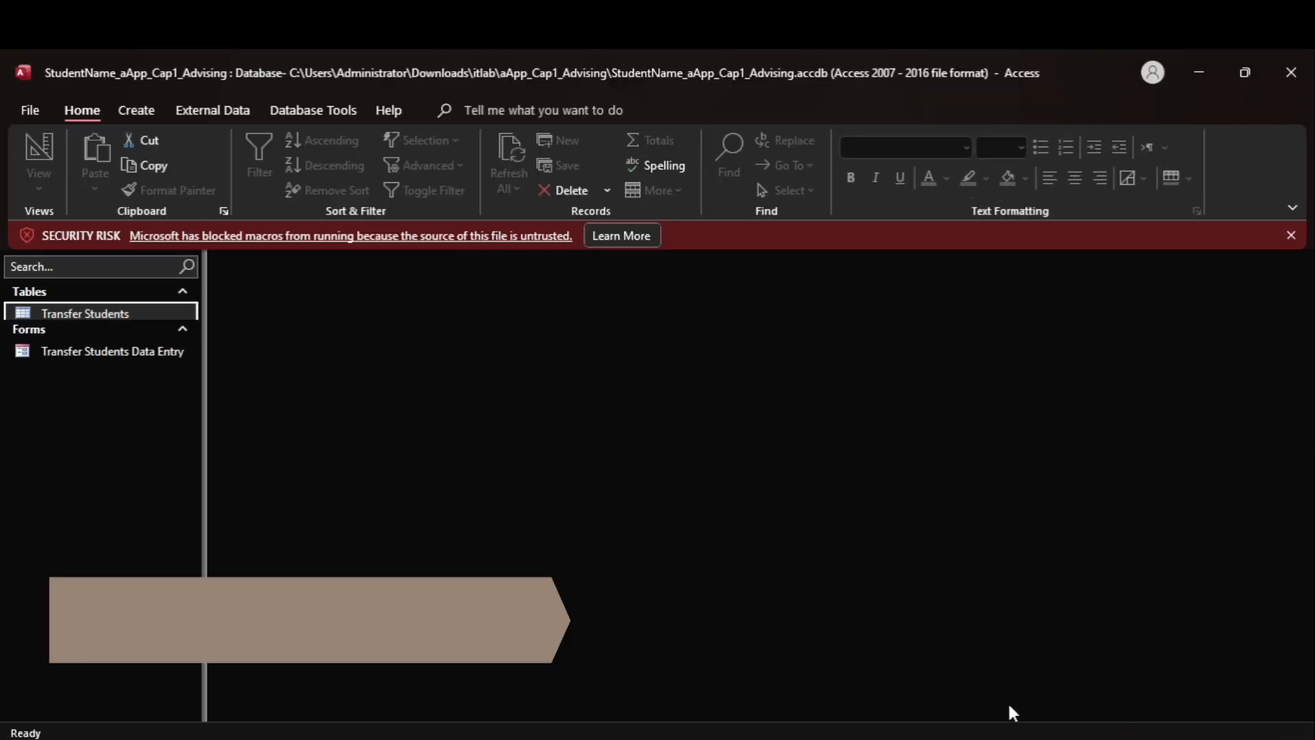
mouse_move(1009, 733)
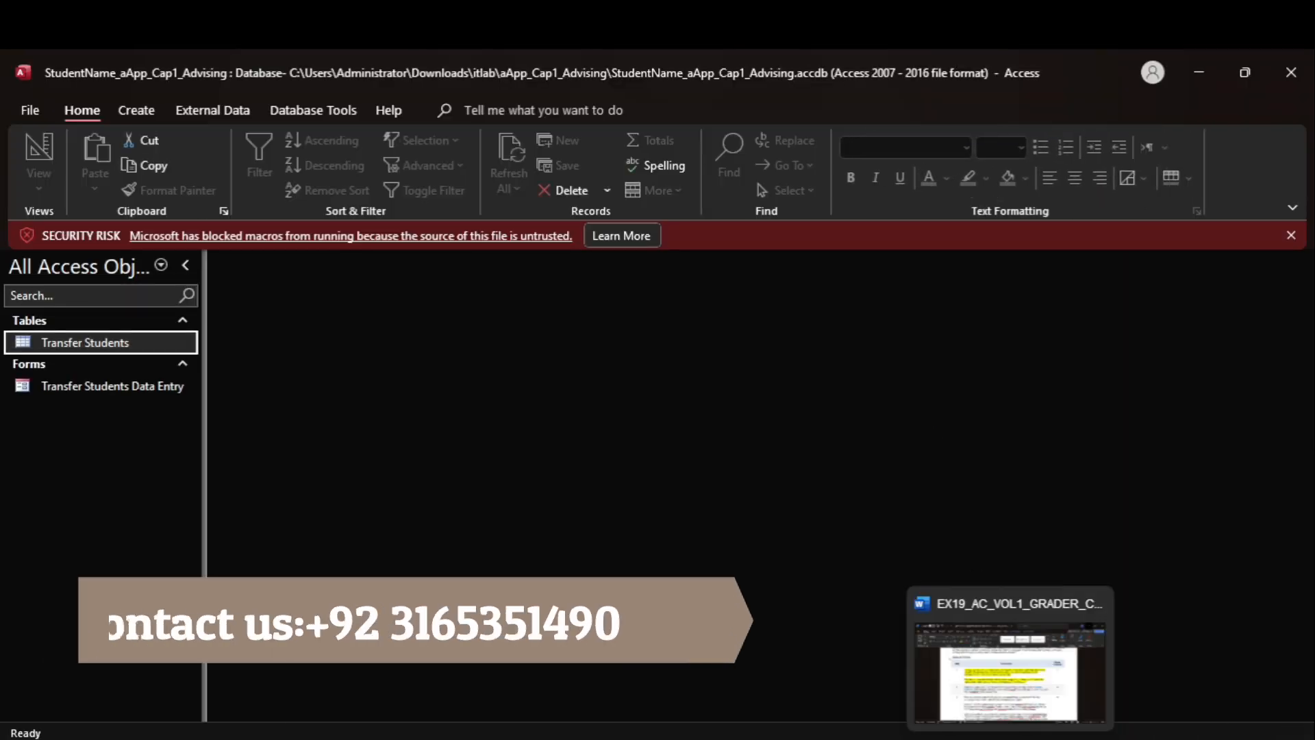
left_click(1290, 236)
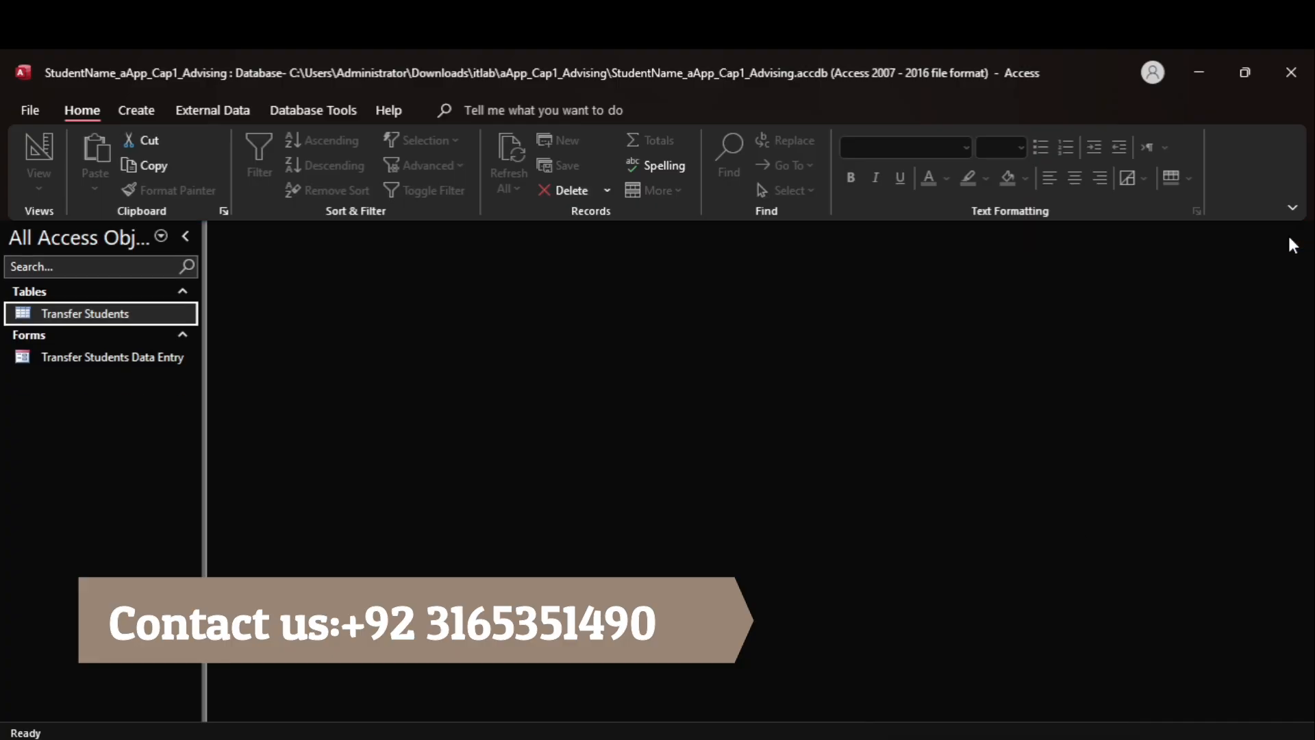
Switch to the Word instructions and highlight the step 2 instructions in yellow.
mouse_move(1009, 736)
left_click(1033, 696)
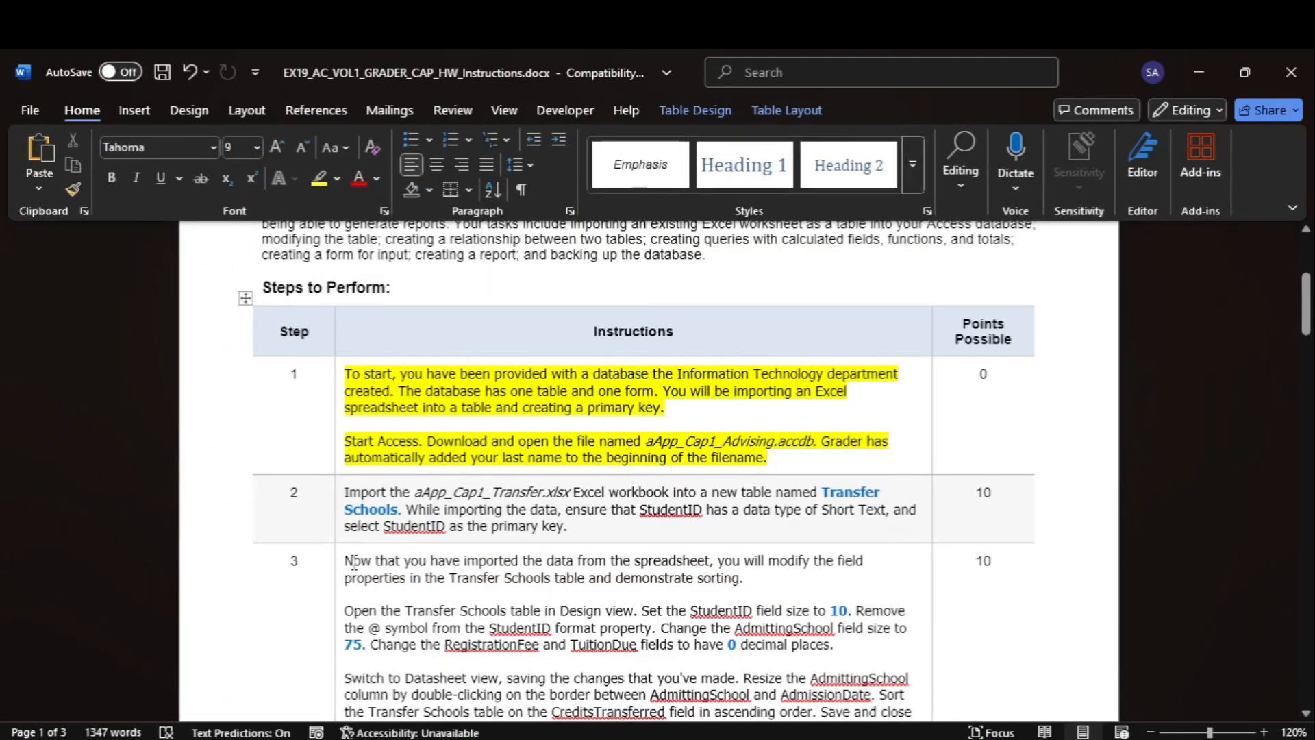
left_click(333, 531)
left_click(319, 178)
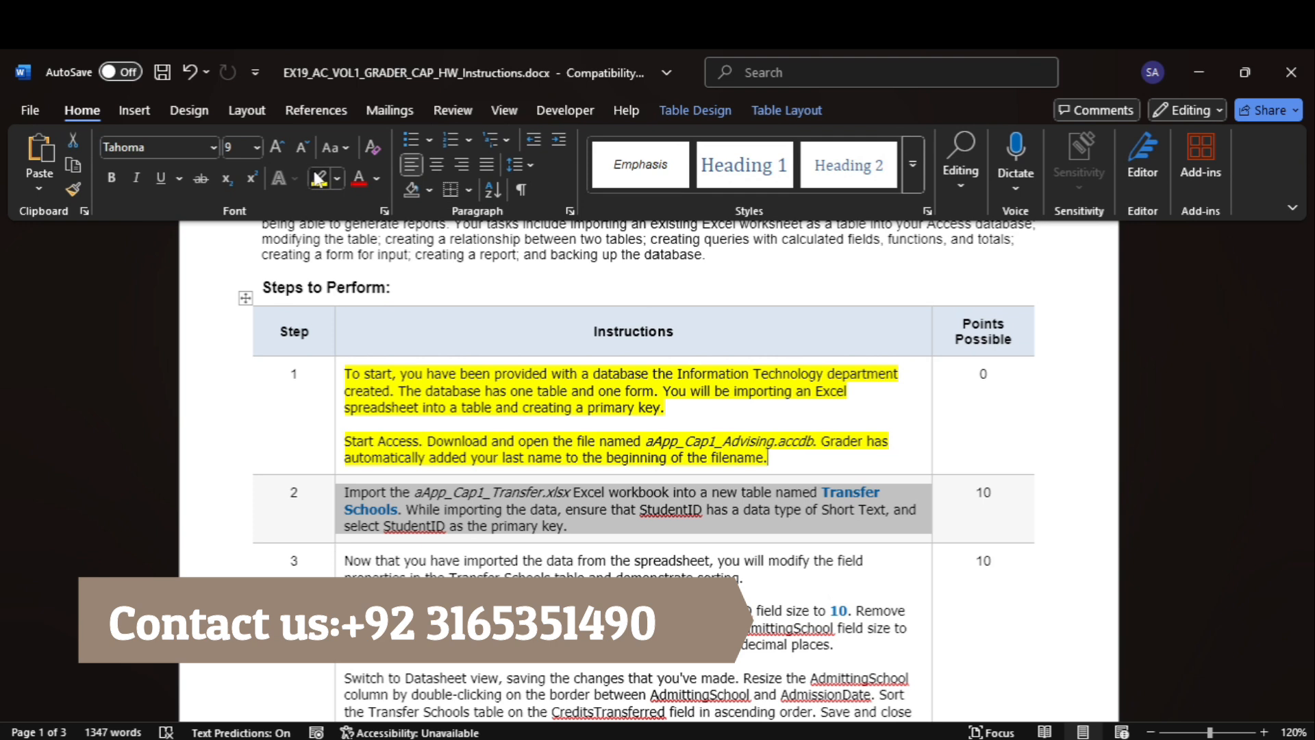
key("Right")
Switch to the Access database and start importing external data from an Excel file.
mouse_move(1010, 736)
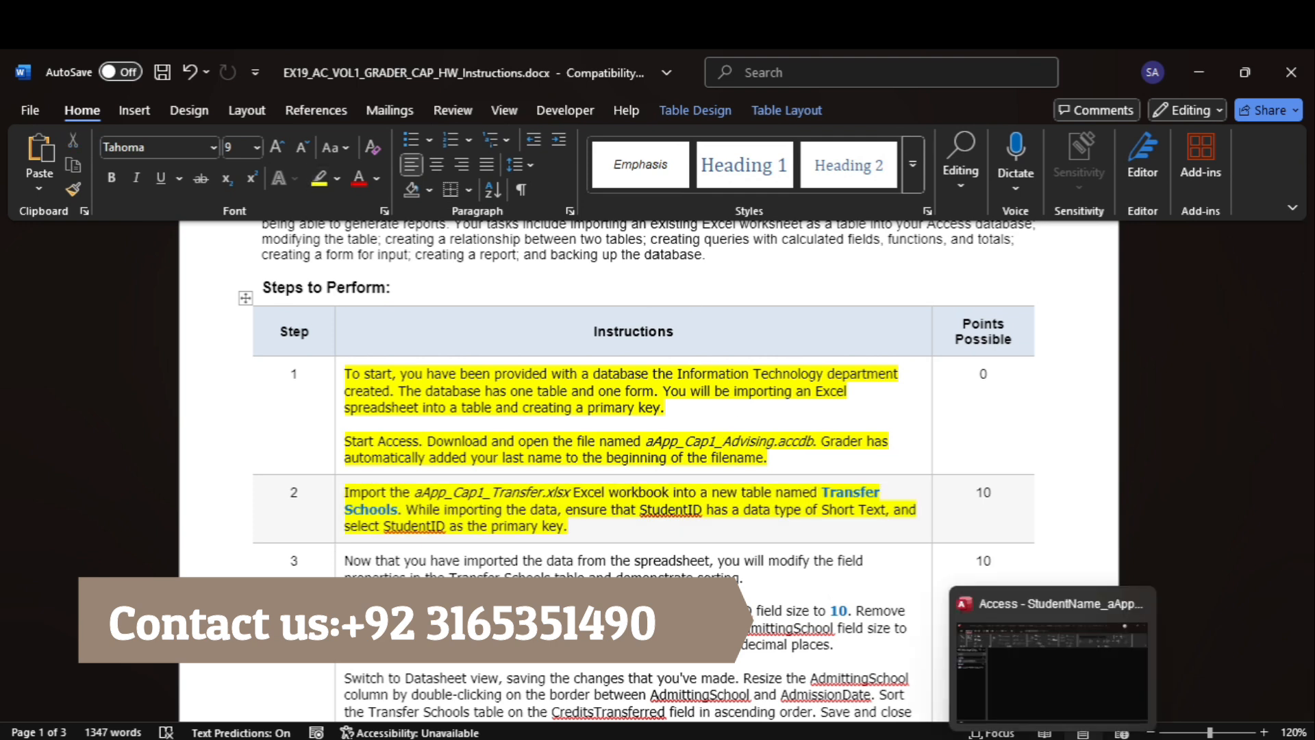
left_click(1034, 696)
left_click(157, 115)
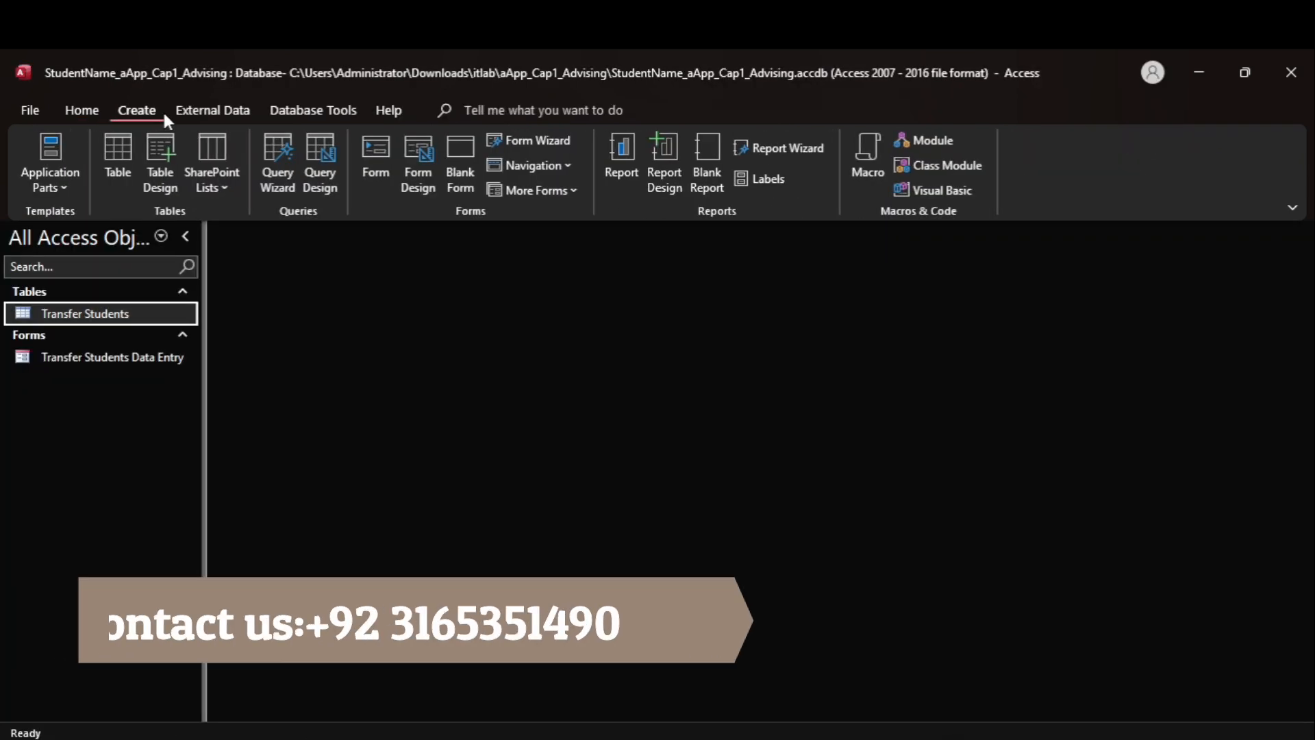
left_click(192, 115)
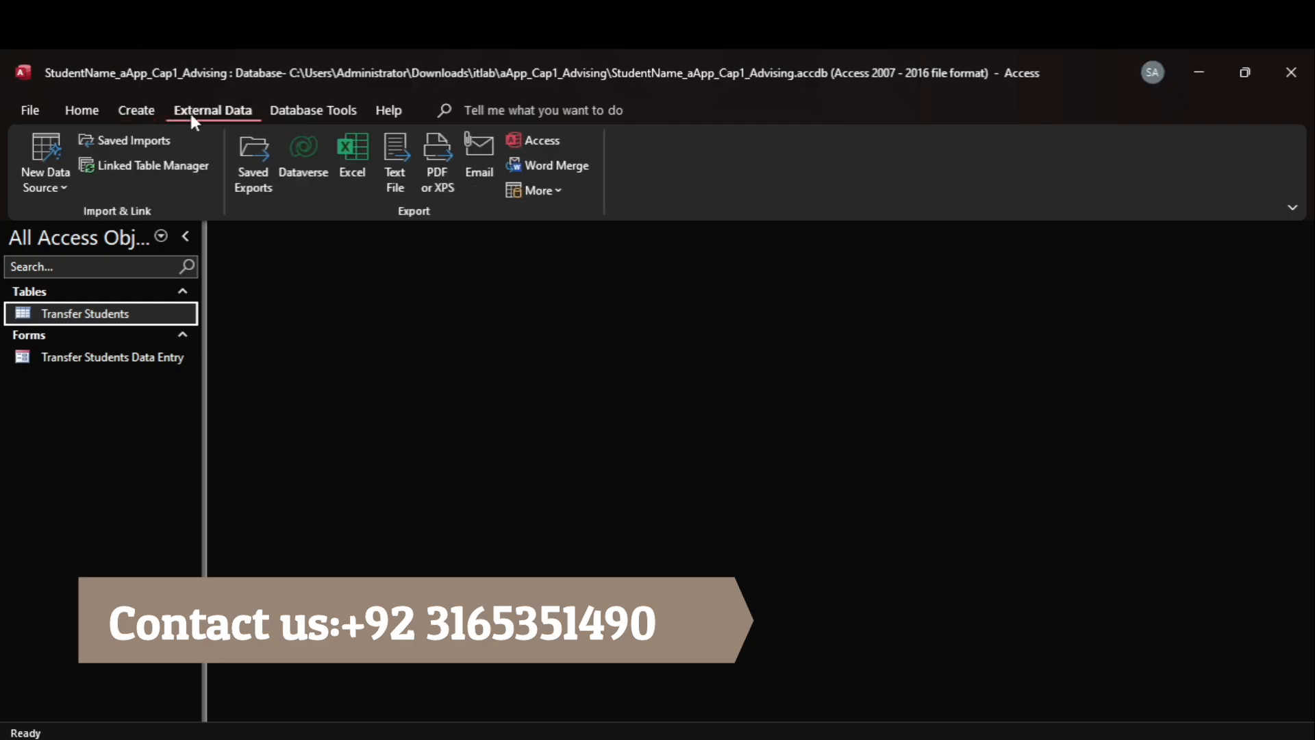
left_click(65, 176)
mouse_move(142, 212)
left_click(266, 229)
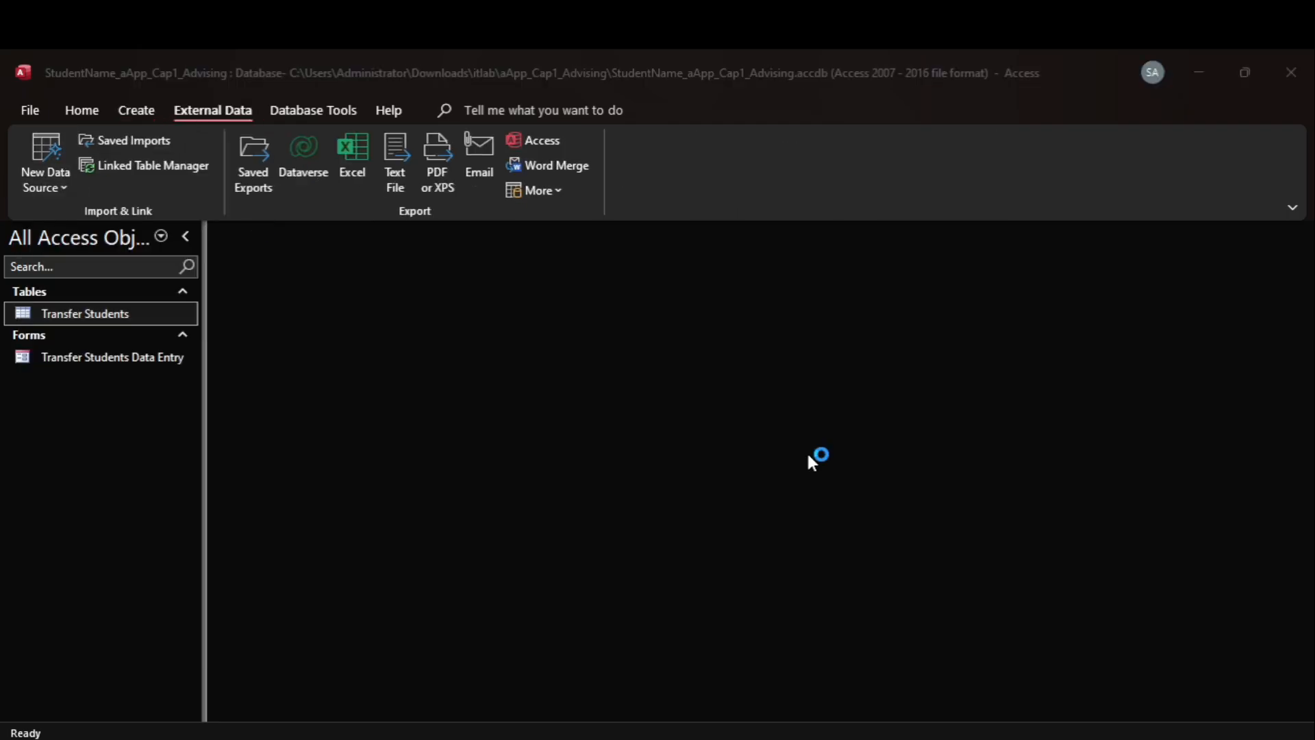
Switch to the Word instructions and select the table name Transfer Schools in step 2.
mouse_move(1007, 736)
left_click(1001, 668)
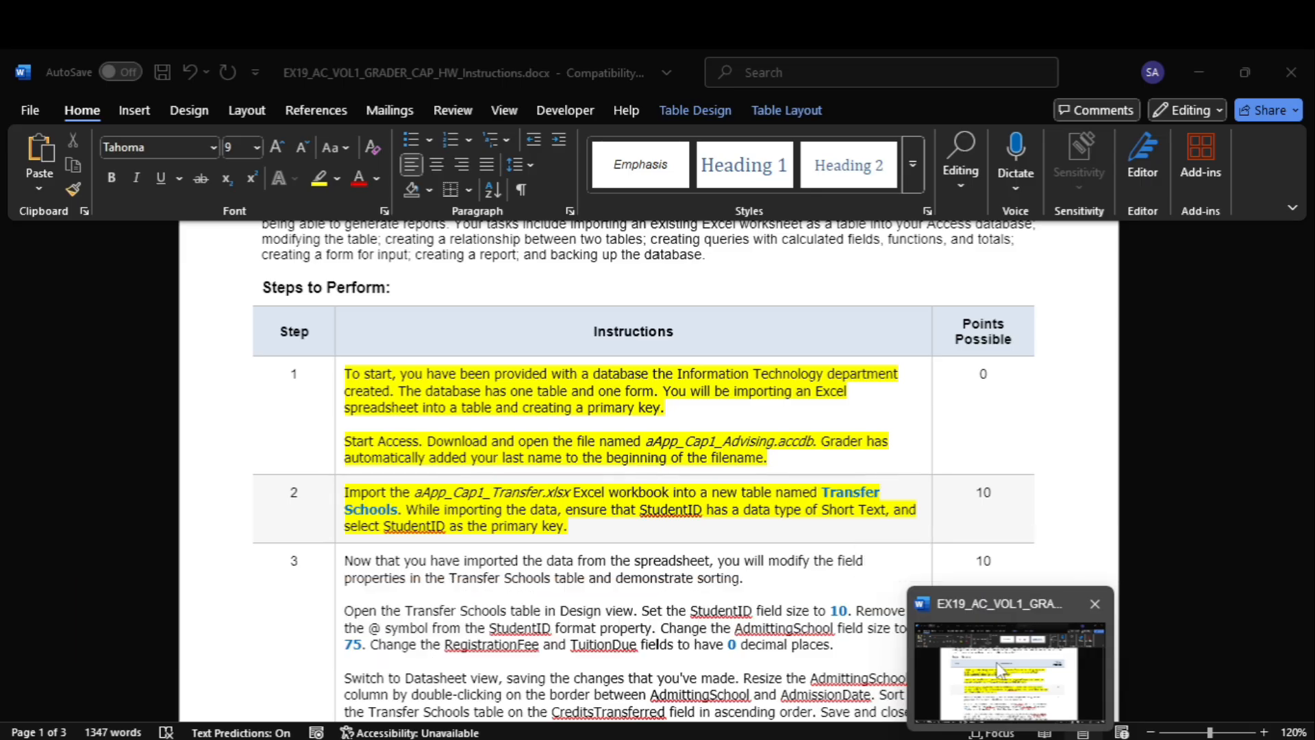
left_click(998, 668)
left_click_drag(850, 488, 396, 515)
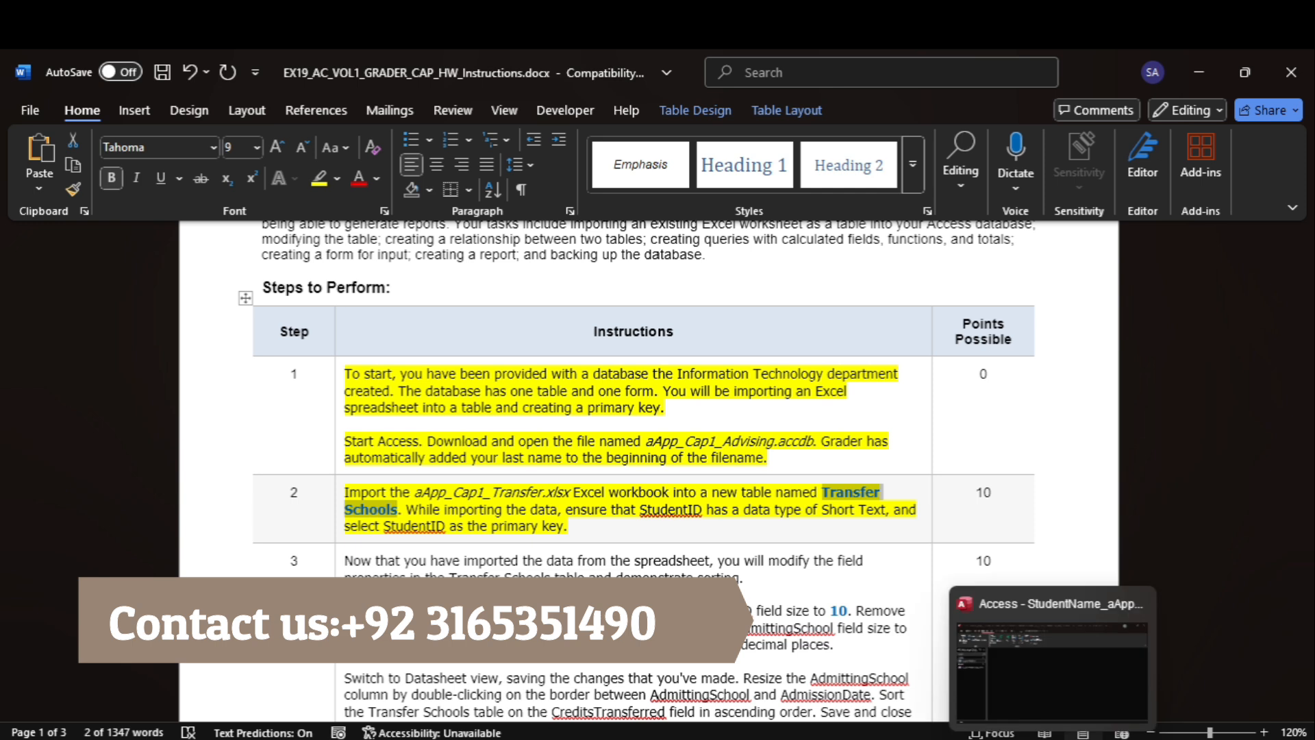
Start browsing for the import's source file in Access, and copy the aApp_Cap1_Advising folder path from File Explorer.
left_click(1019, 661)
left_click(920, 265)
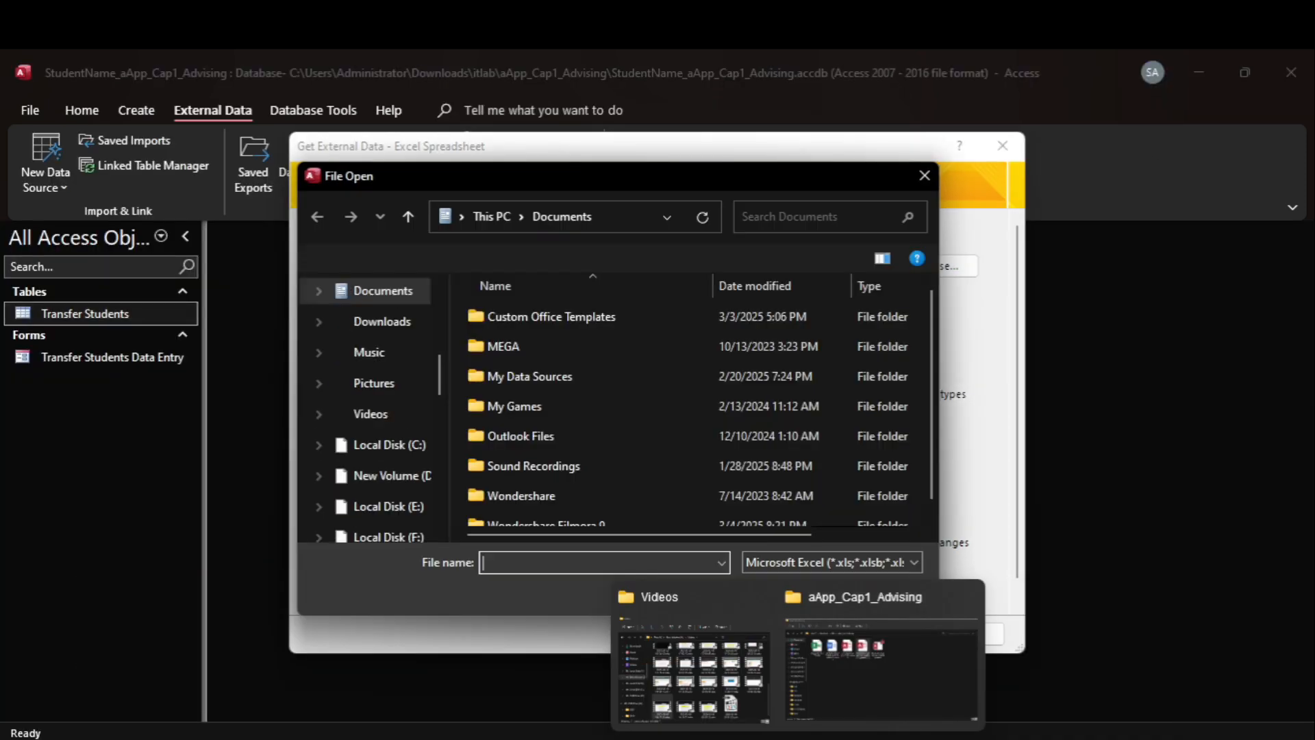
left_click(855, 691)
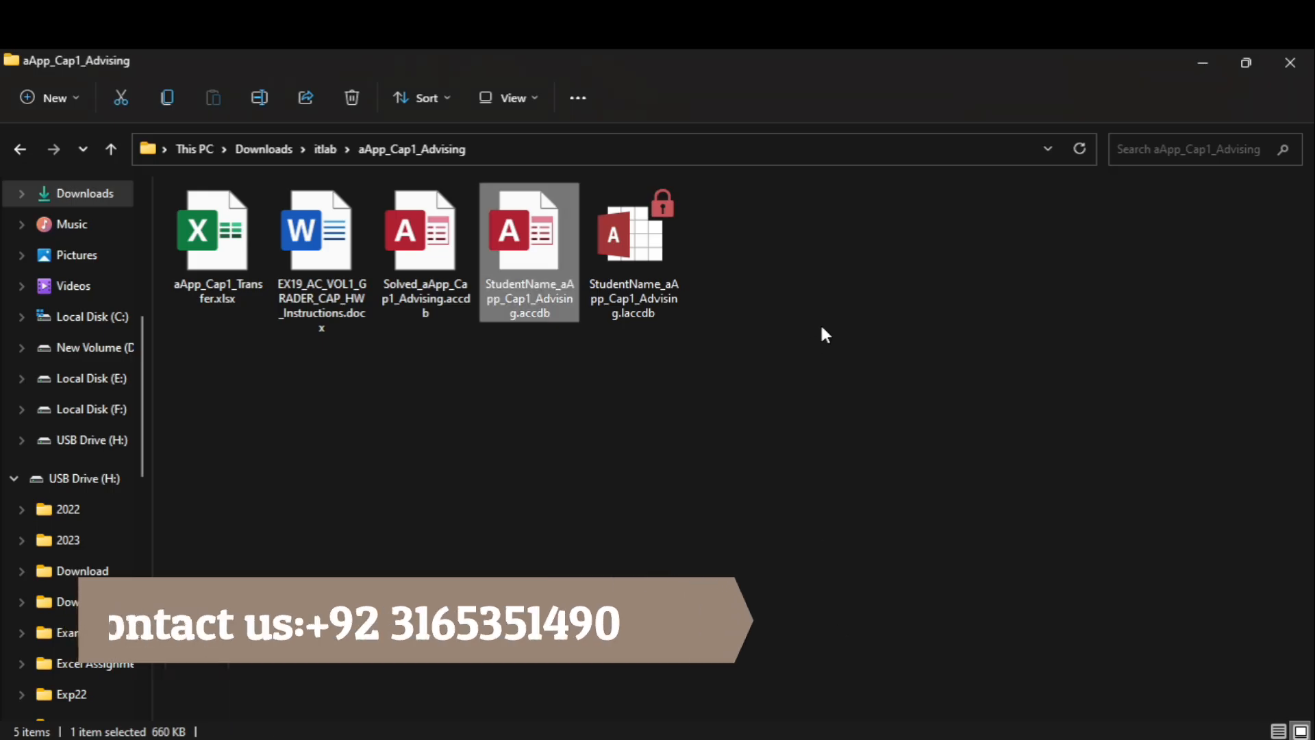
left_click(792, 146)
key("ctrl+c")
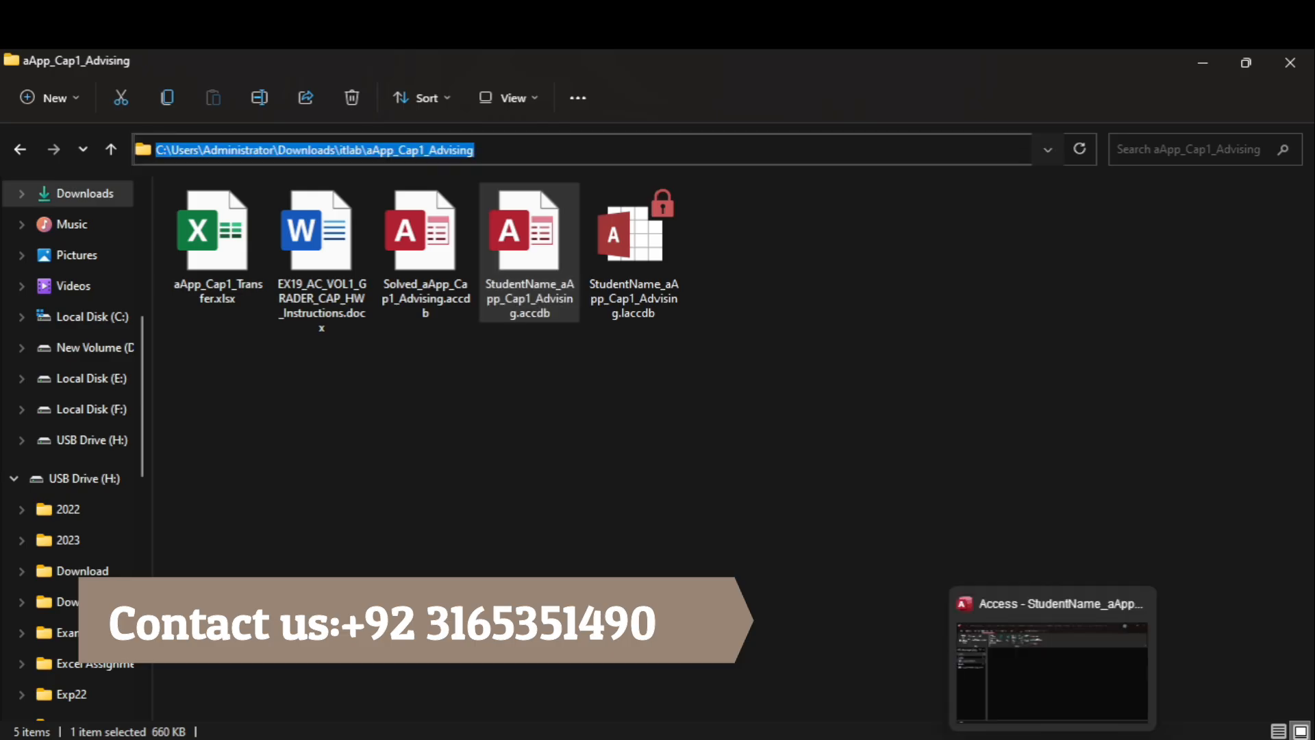
Go to the copied folder path in Access's file dialog and choose aApp_Cap1_Transfer.xlsx as the import source.
left_click(1039, 680)
left_click(634, 218)
key("ctrl+v")
key("Return")
left_click(579, 321)
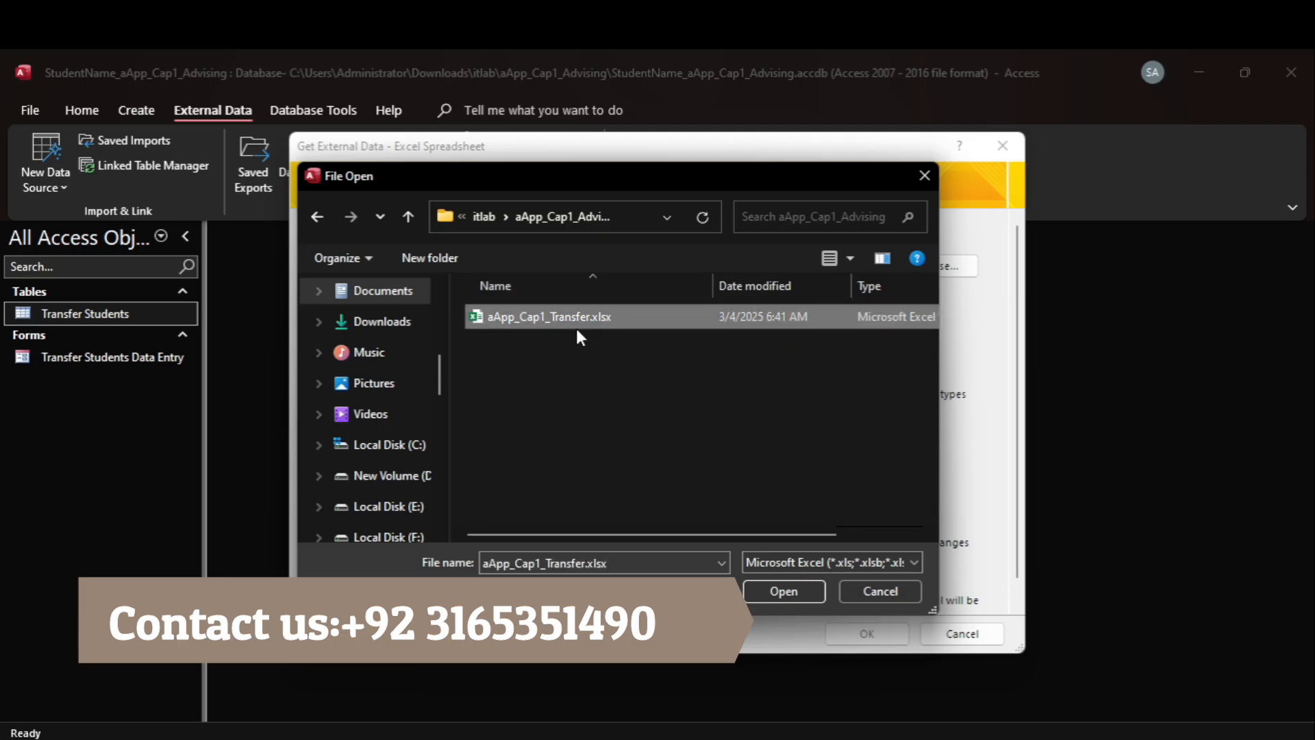
left_click(784, 590)
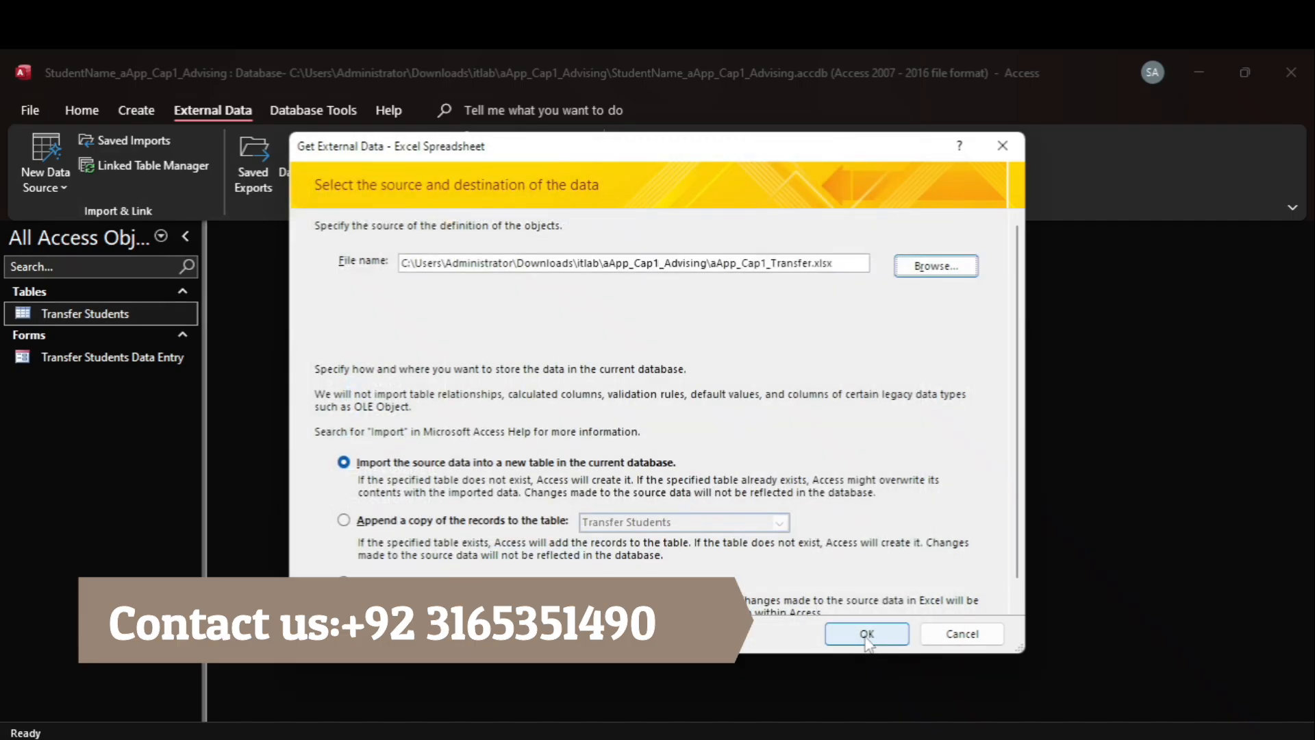
Import the data into a new table, using the first row as column headings and Short Text for StudentID.
left_click(867, 633)
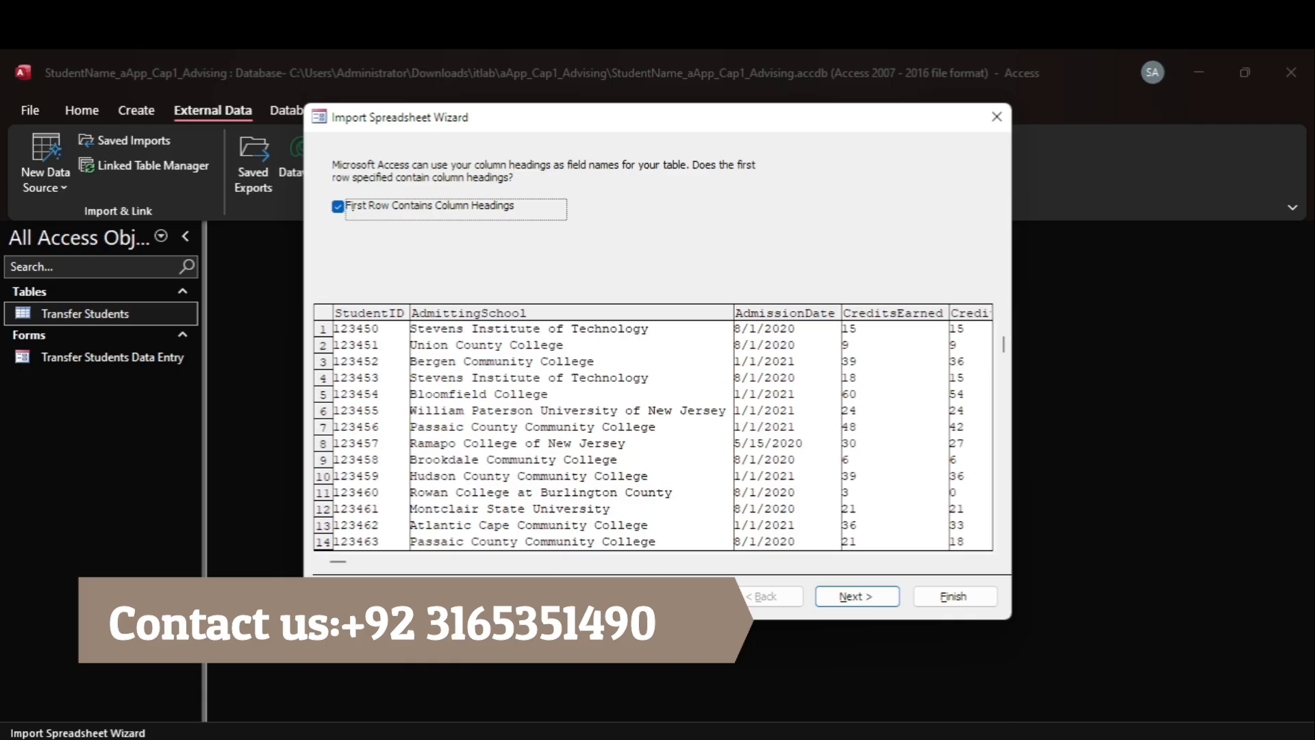
key("alt+Tab")
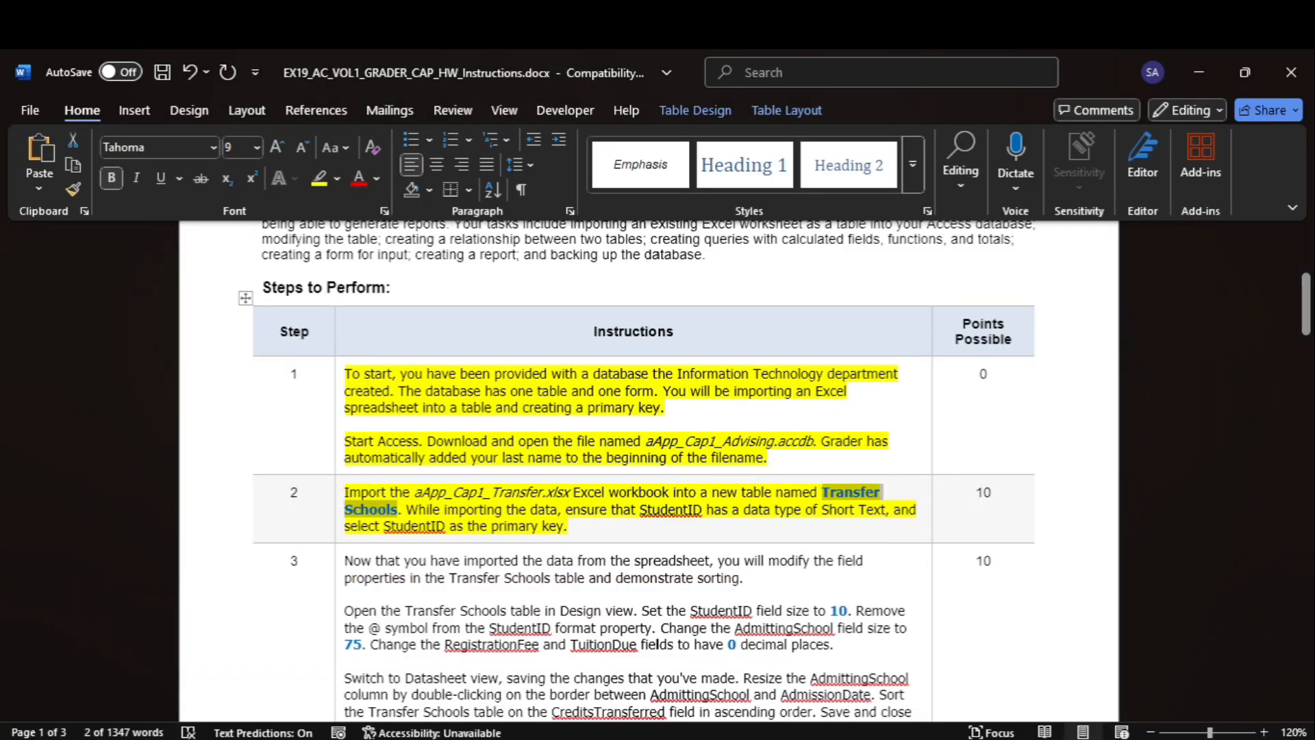
left_click(1046, 672)
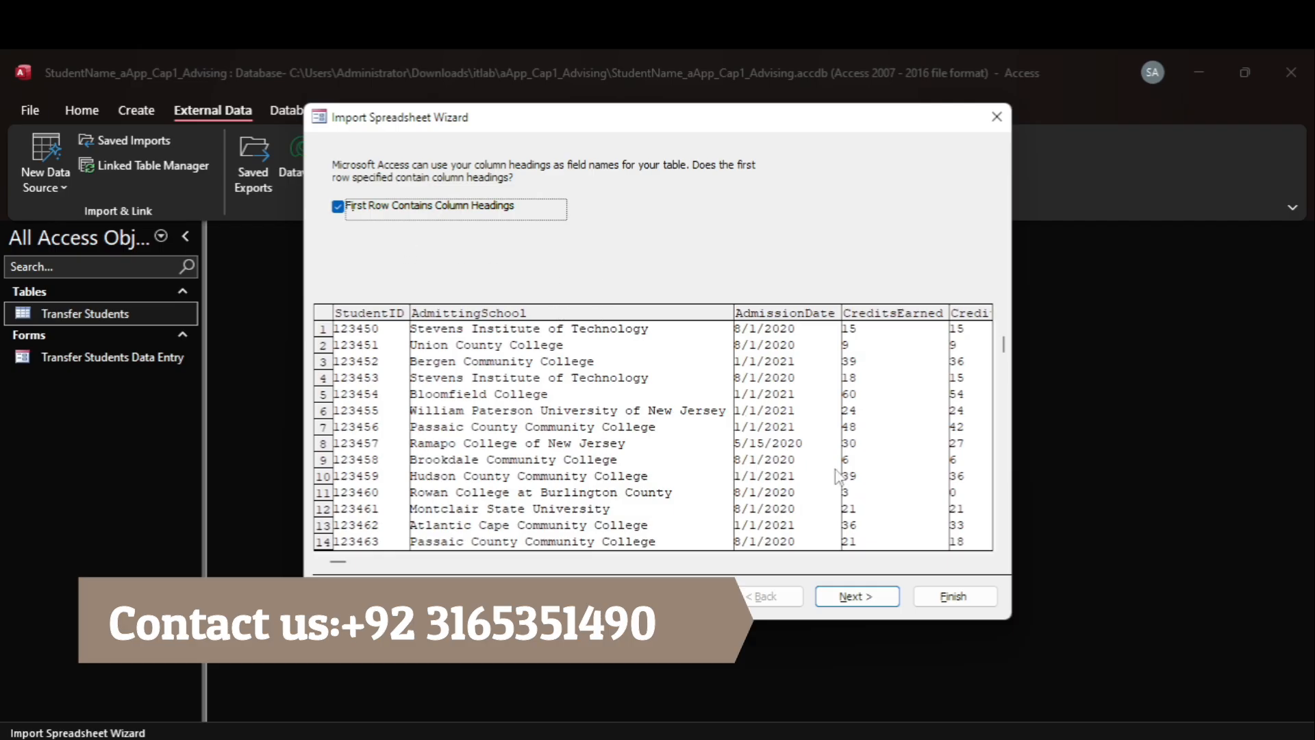
left_click(856, 596)
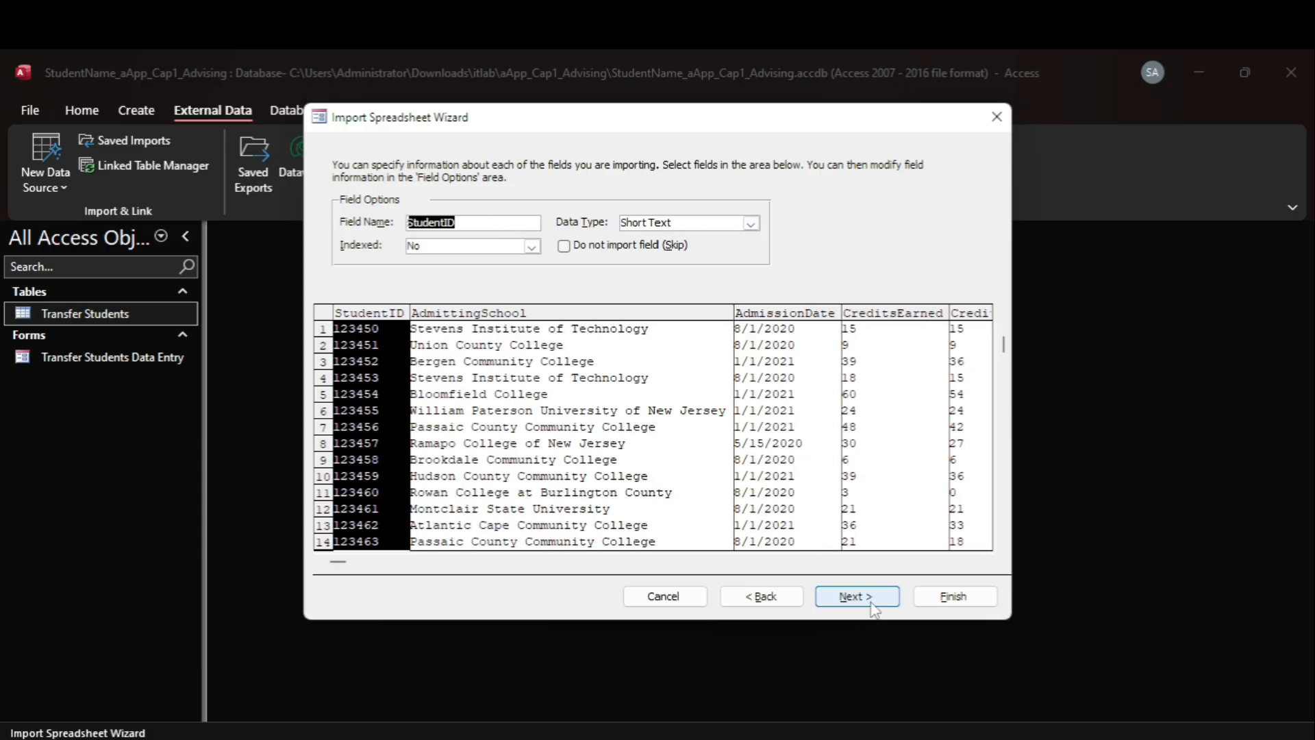
mouse_move(1010, 738)
mouse_move(986, 681)
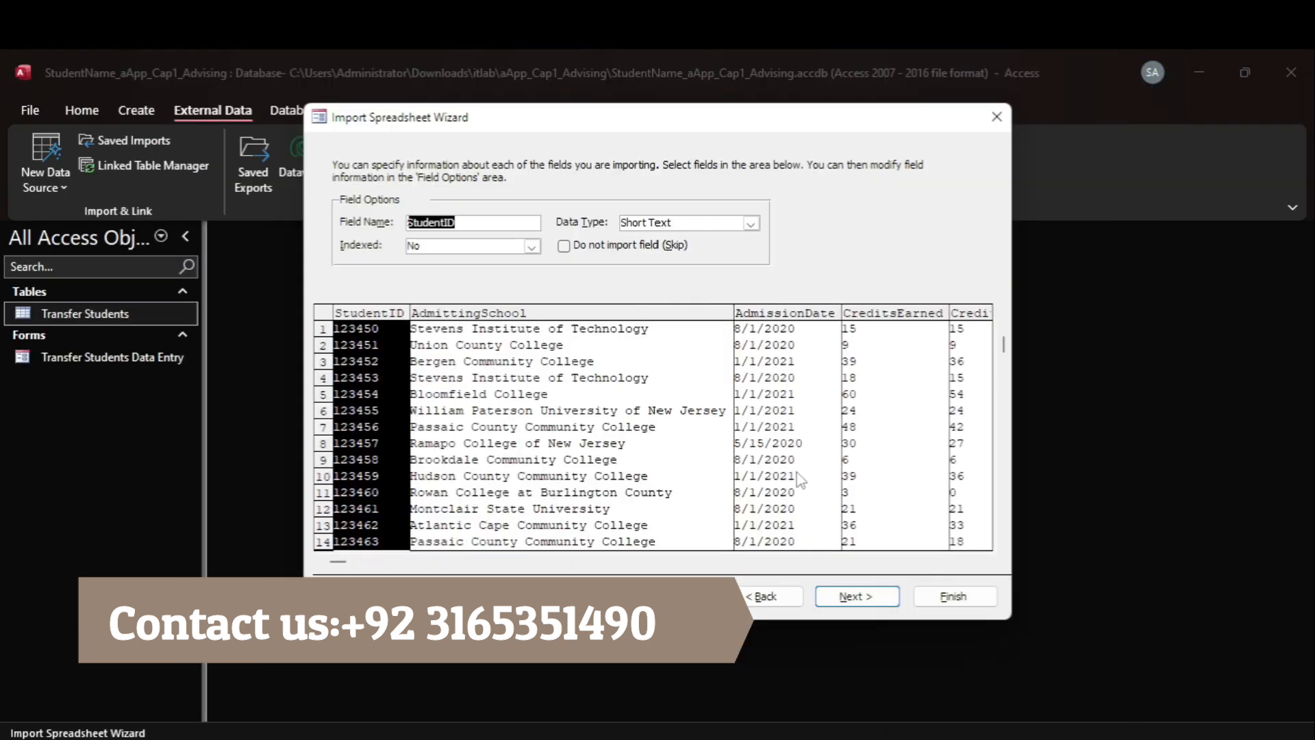
left_click(856, 596)
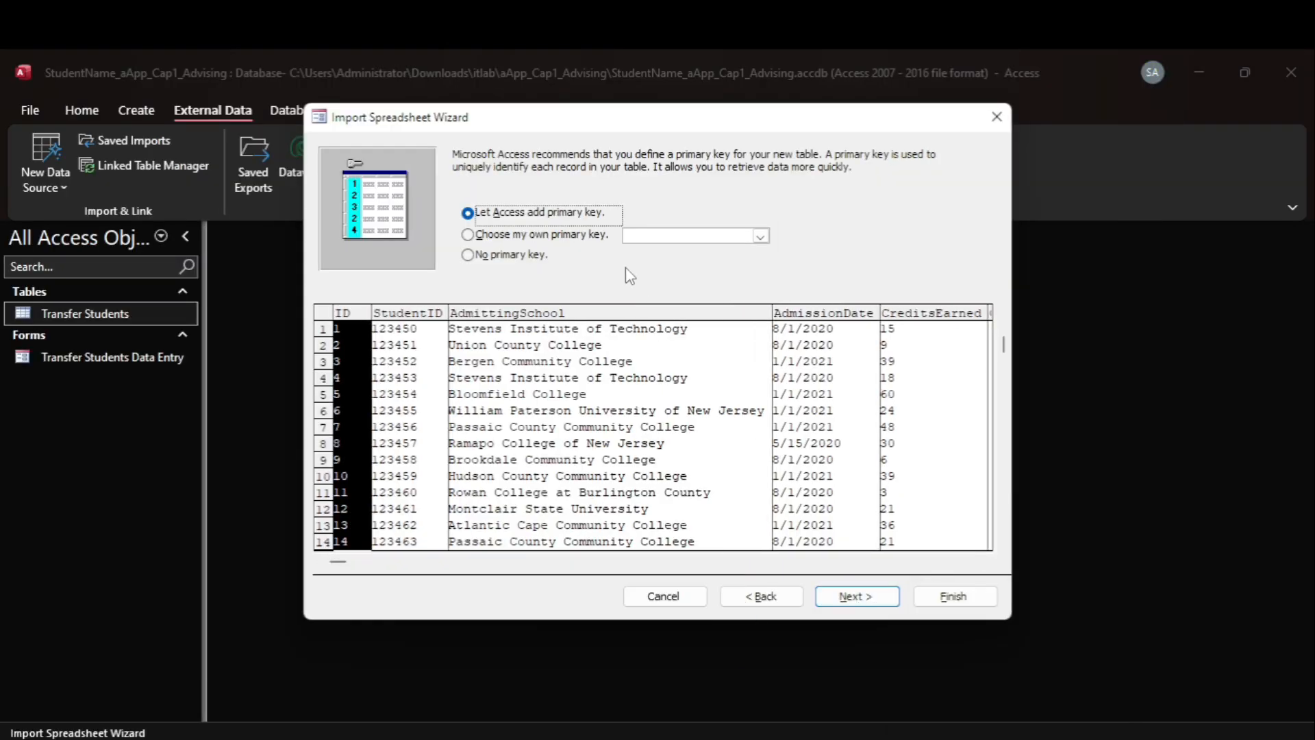
Choose StudentID as the primary key and finish the import to the Transfer Schools table without saving the import steps.
left_click(554, 237)
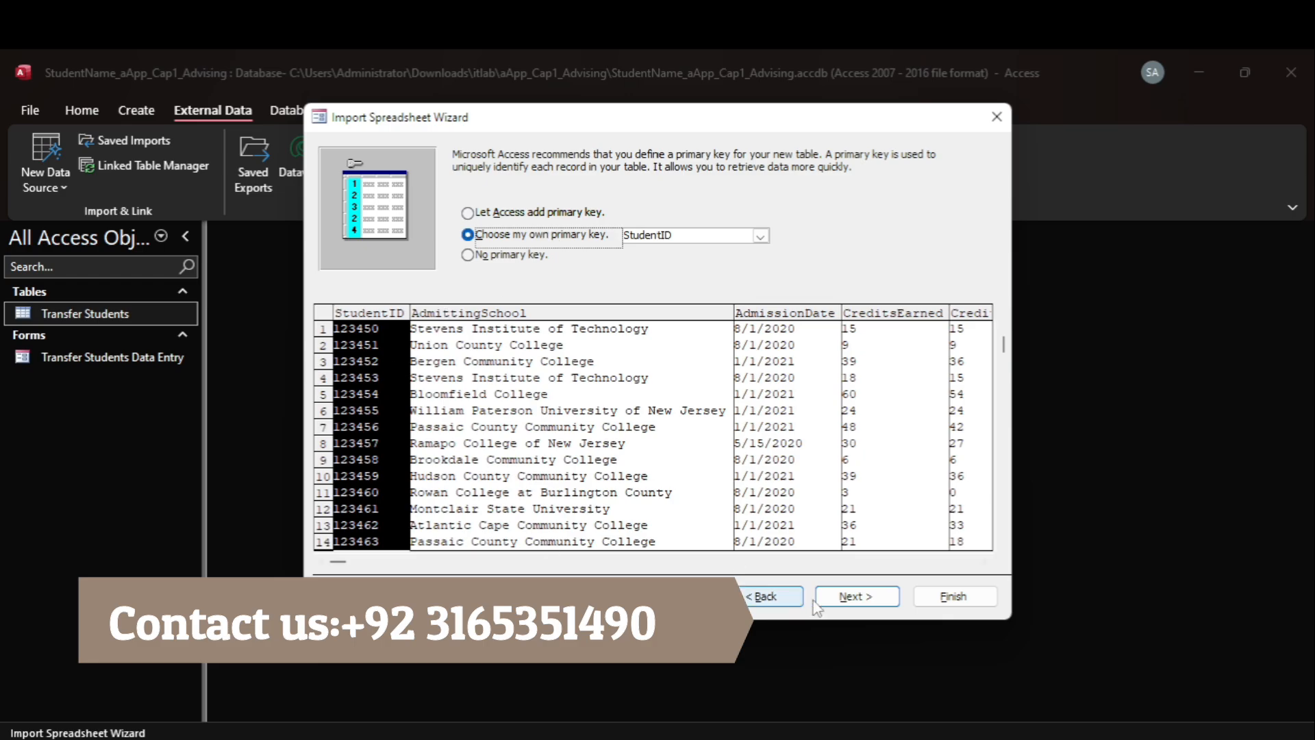
left_click(841, 600)
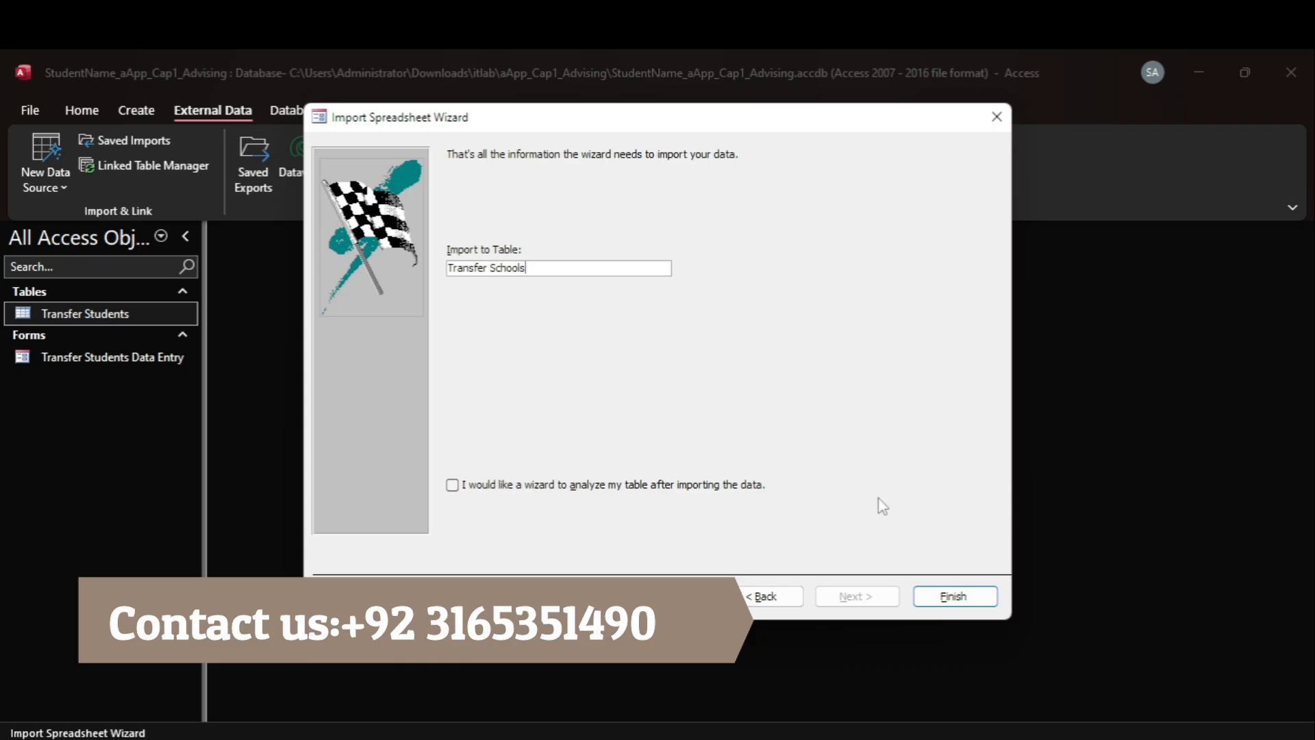
left_click(951, 597)
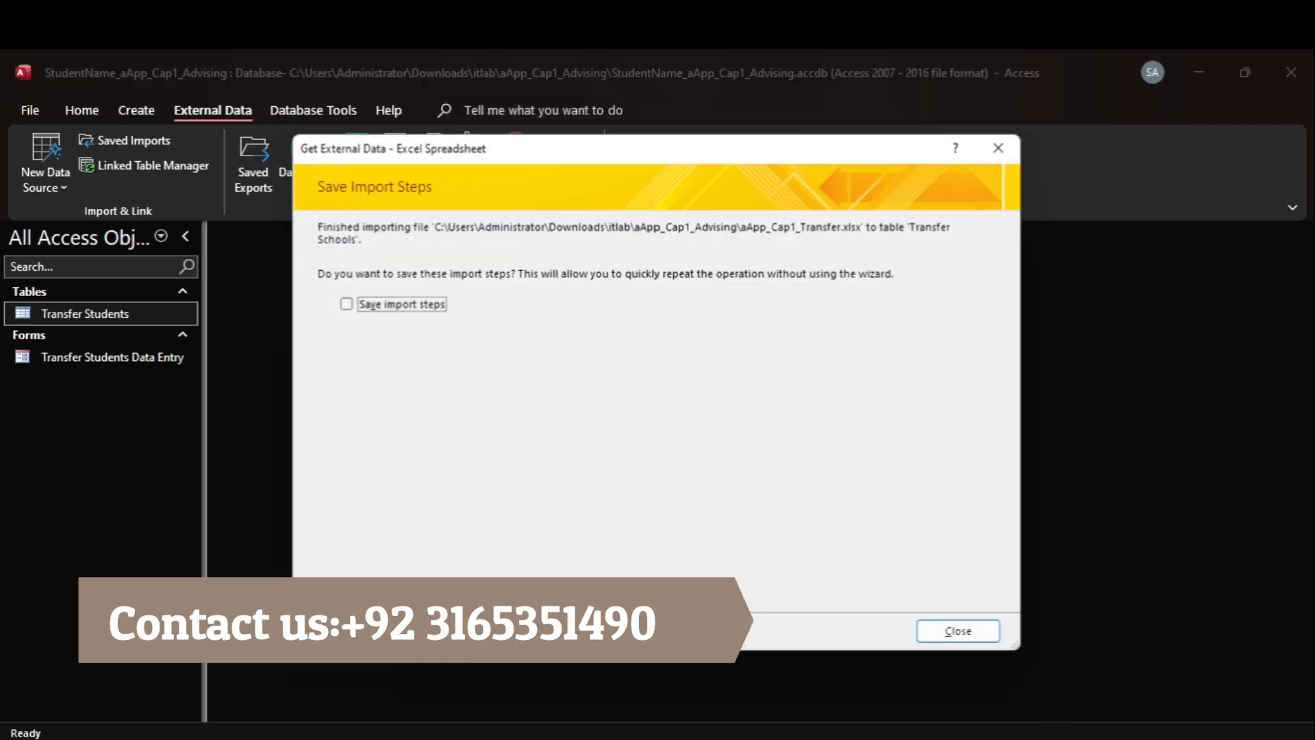
left_click(935, 633)
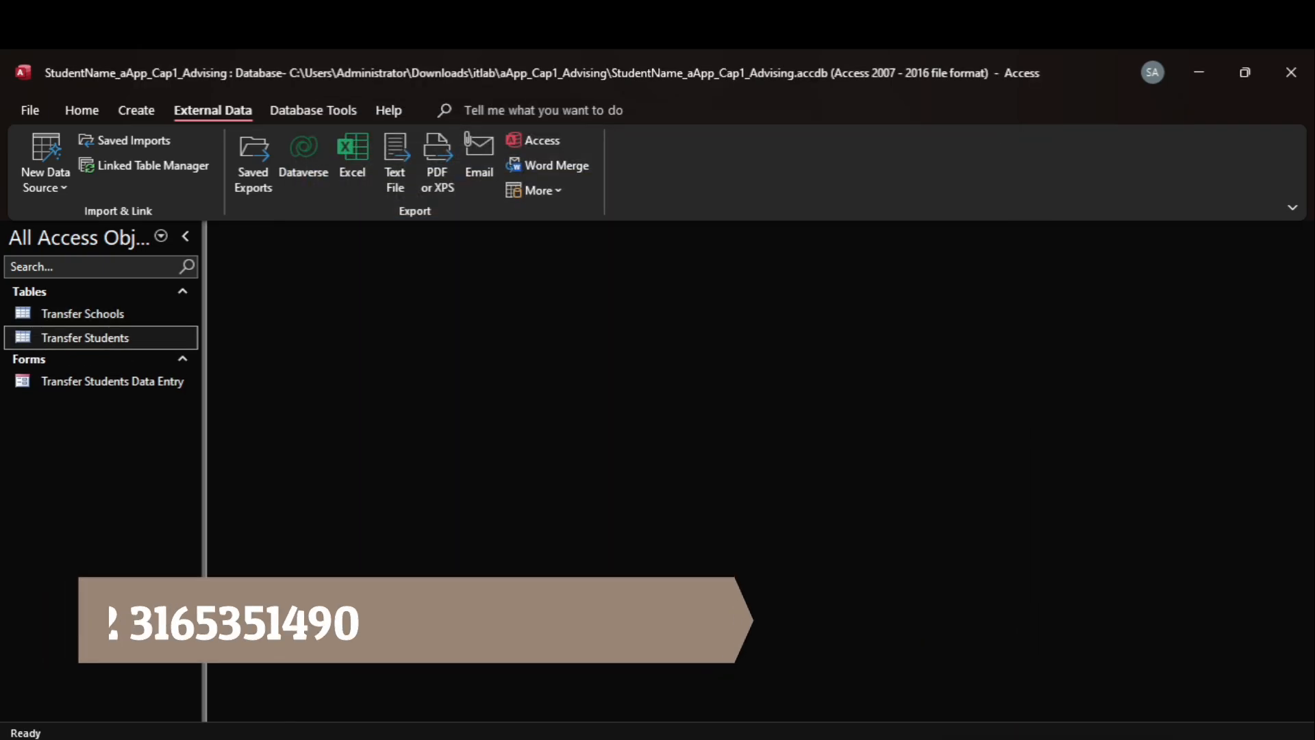
Switch to the Word instructions, highlight the step 3 instructions in yellow and close the low-battery alert.
left_click(992, 671)
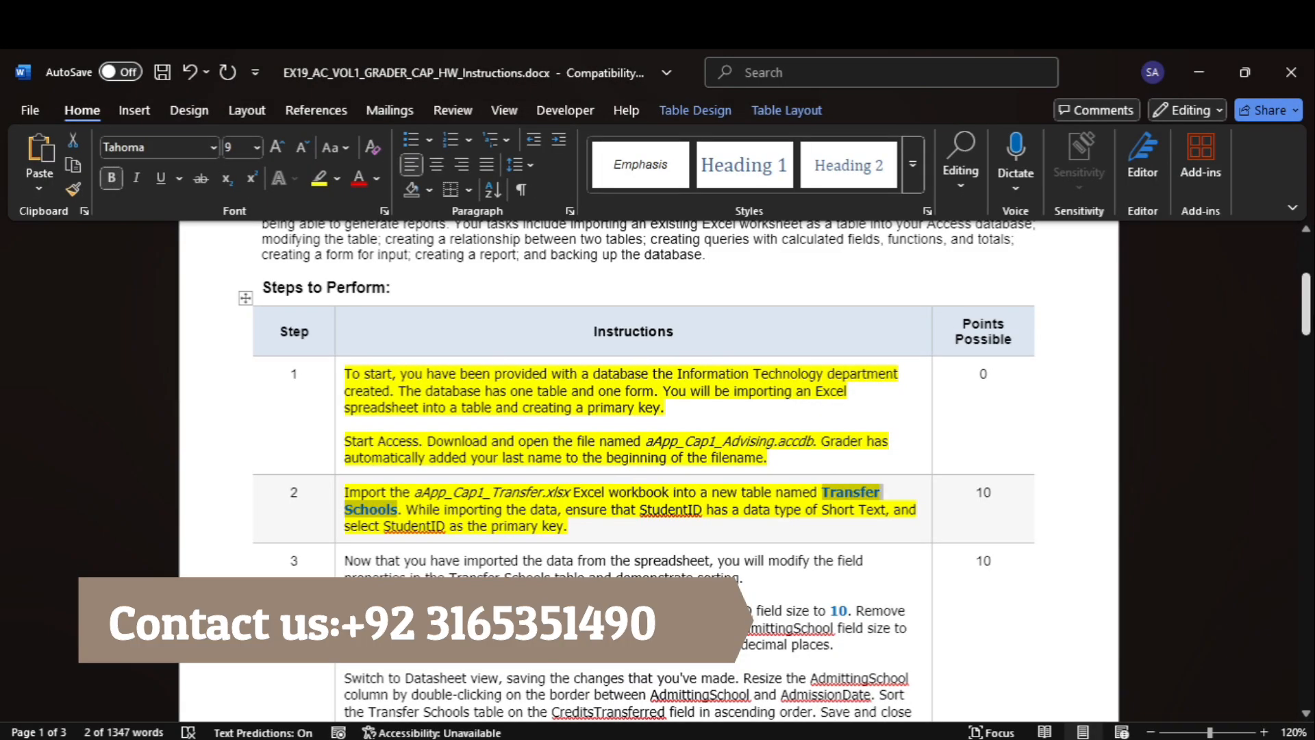
scroll(1217, 429, "down", 5)
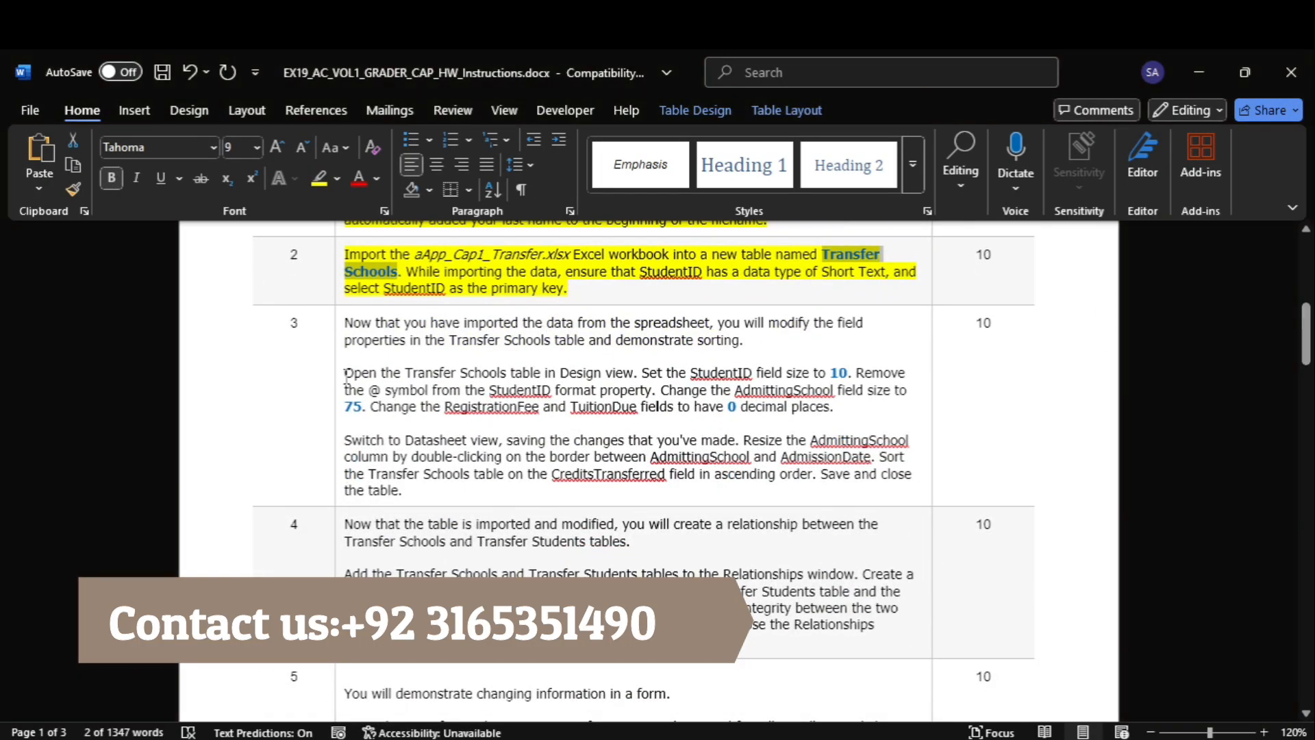
left_click(337, 377)
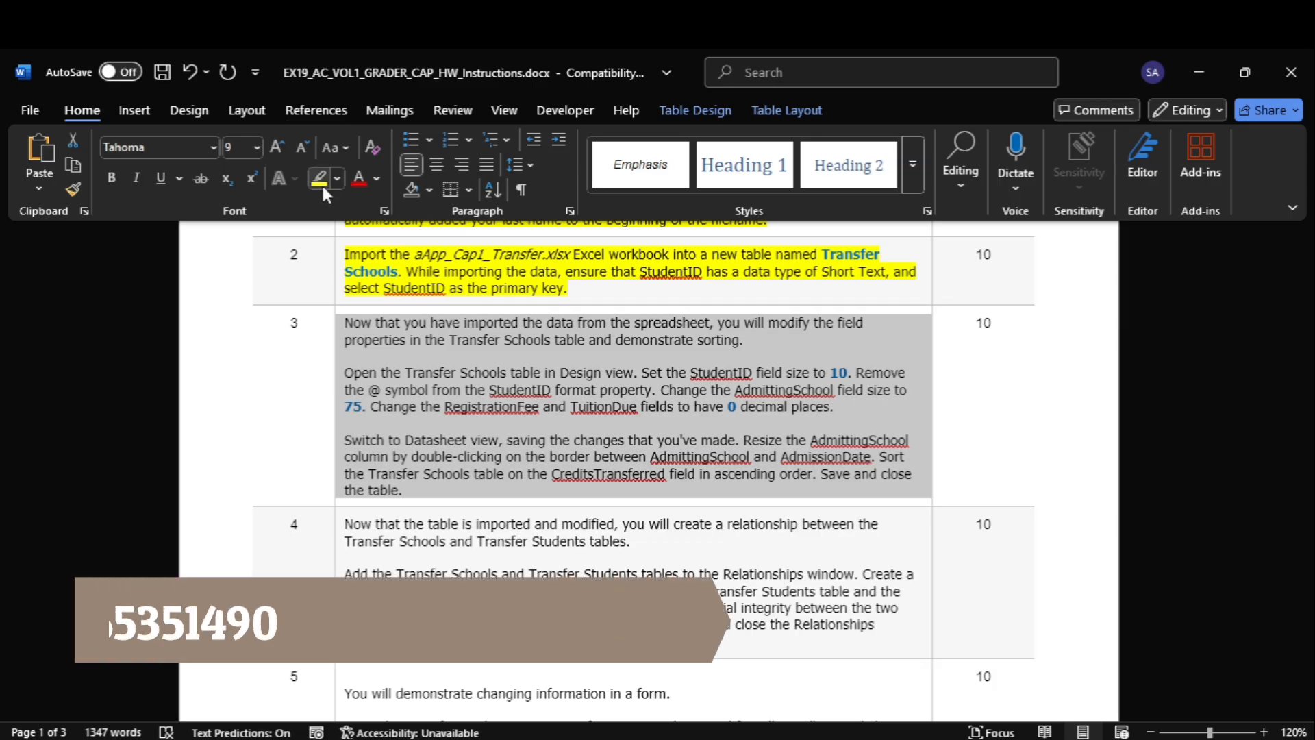
left_click(319, 179)
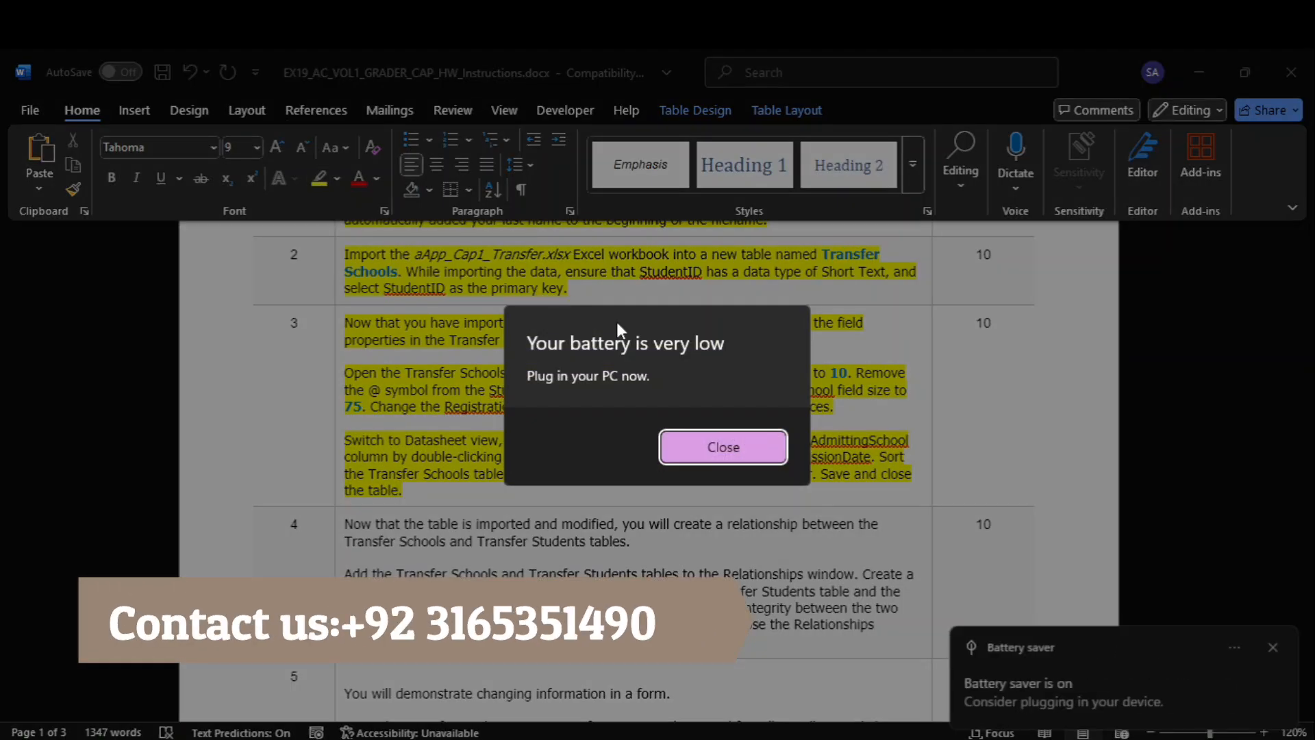
left_click(706, 440)
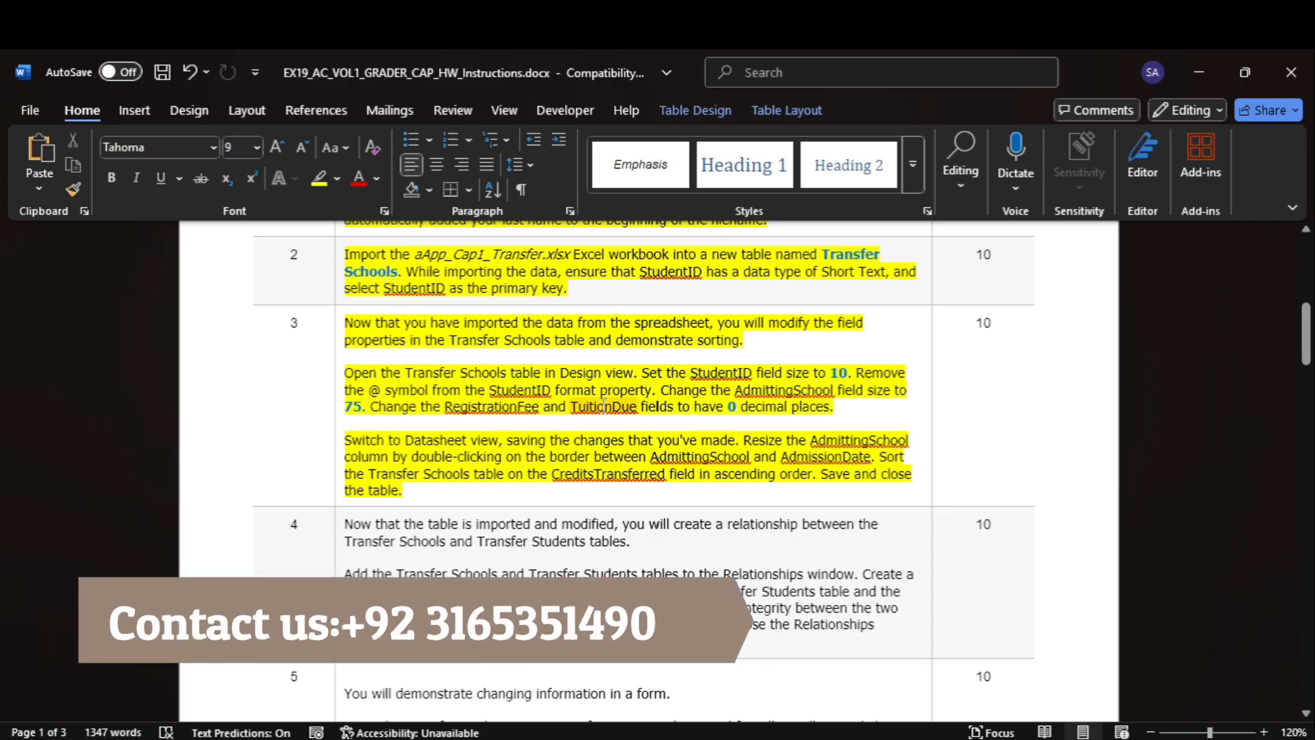
Switch to Access and open the Transfer Schools table in Design view.
mouse_move(1051, 739)
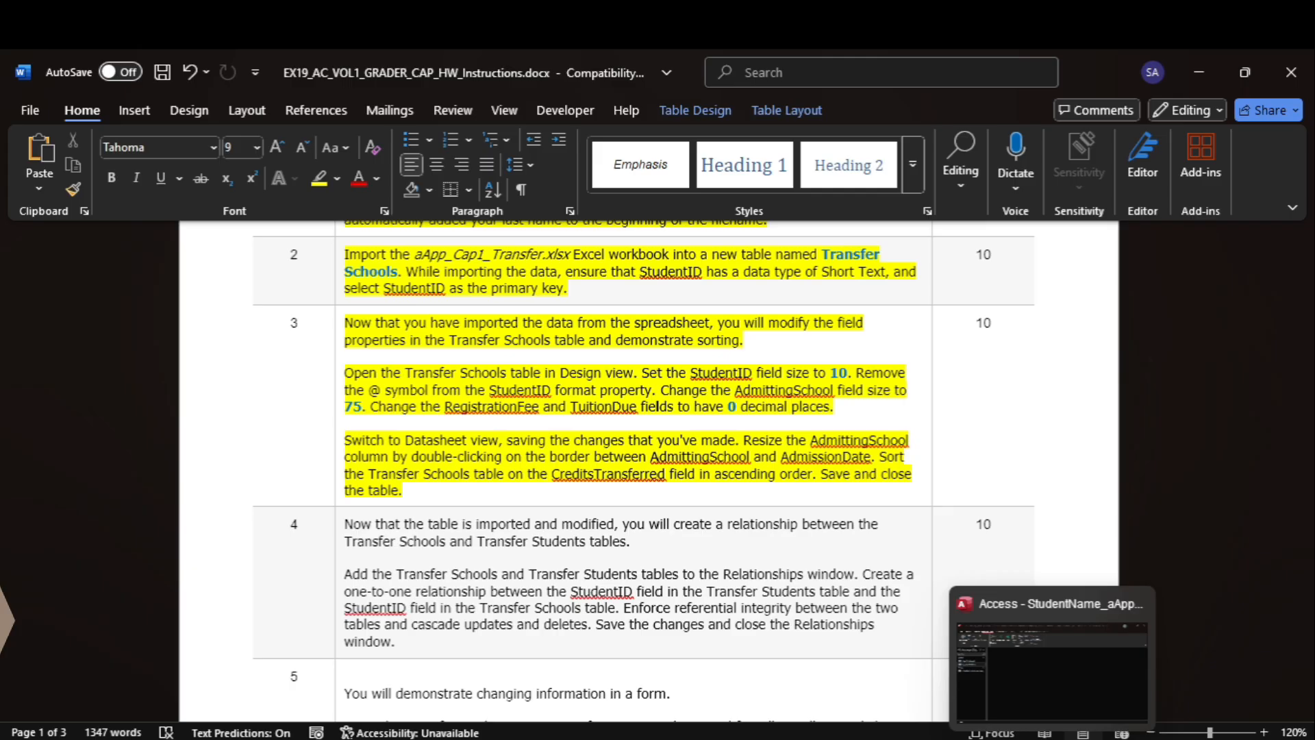
left_click(1055, 700)
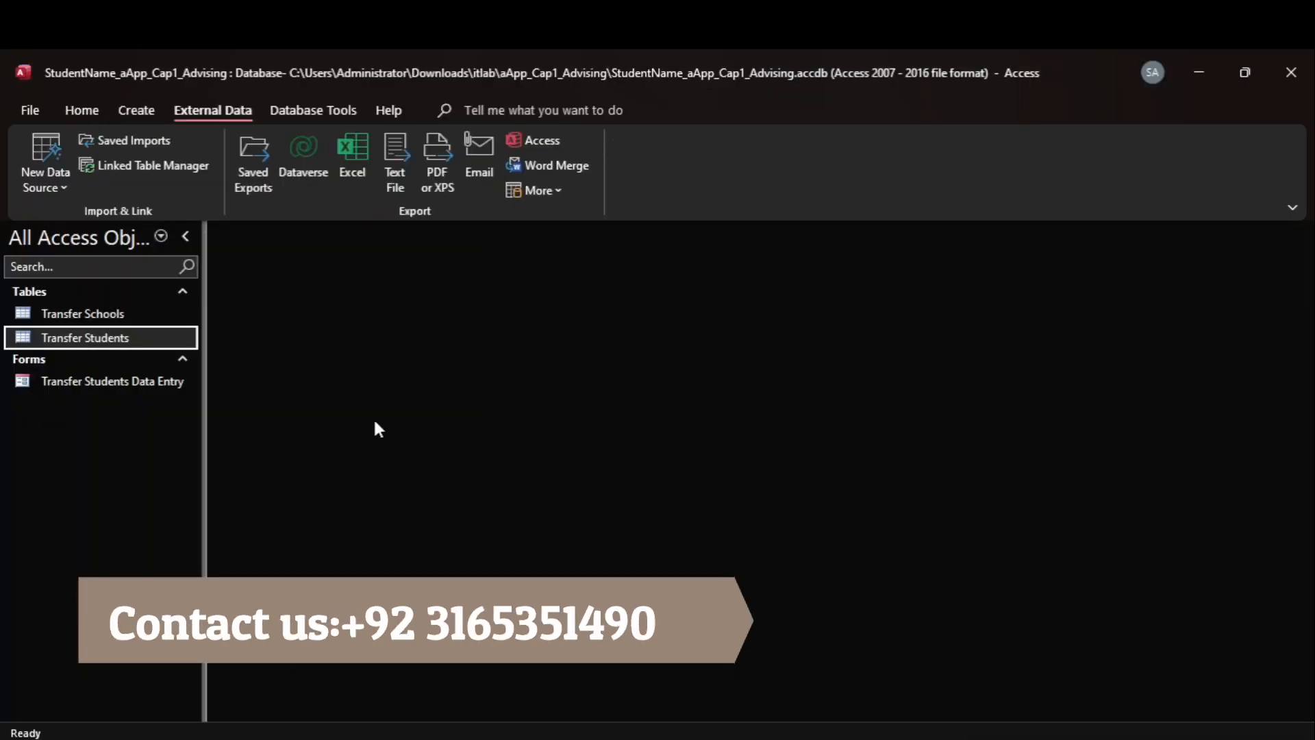
right_click(109, 314)
left_click(157, 355)
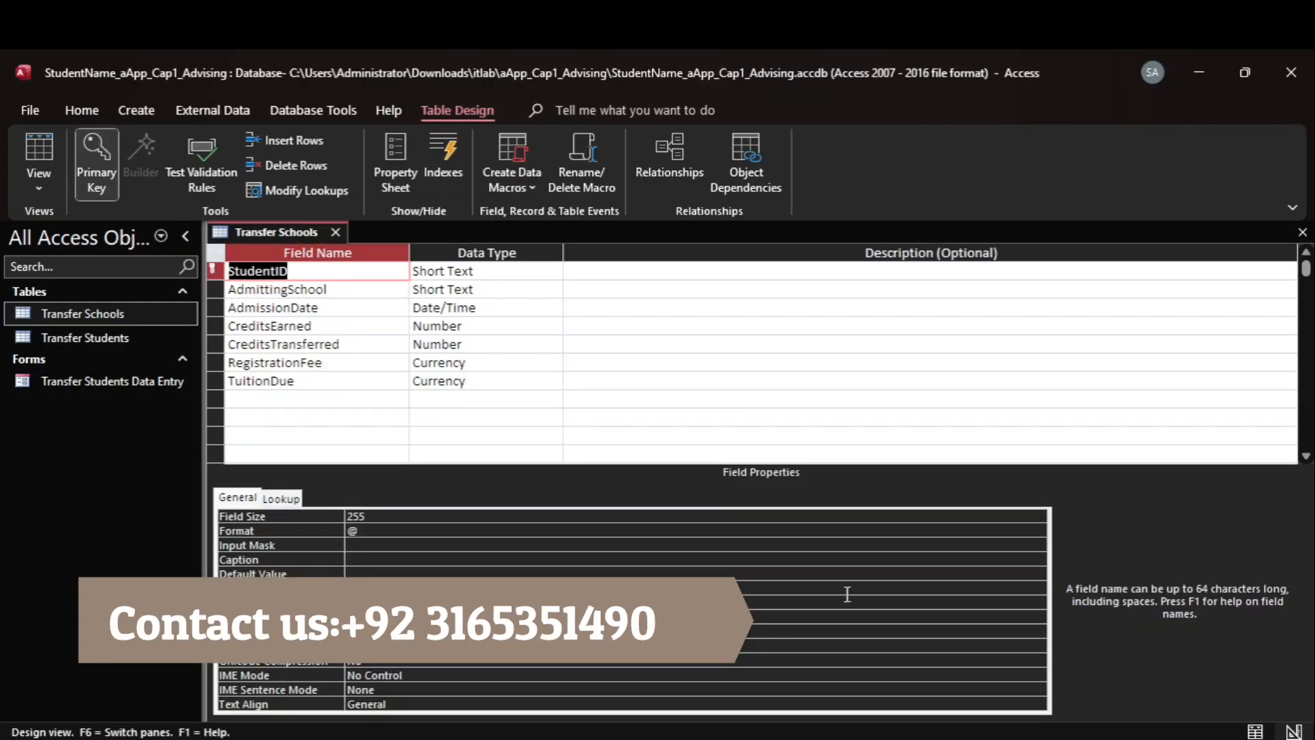
Recheck the Word instructions, set the StudentID field size to 10 in Access and remove the @ symbol from its format.
left_click(984, 731)
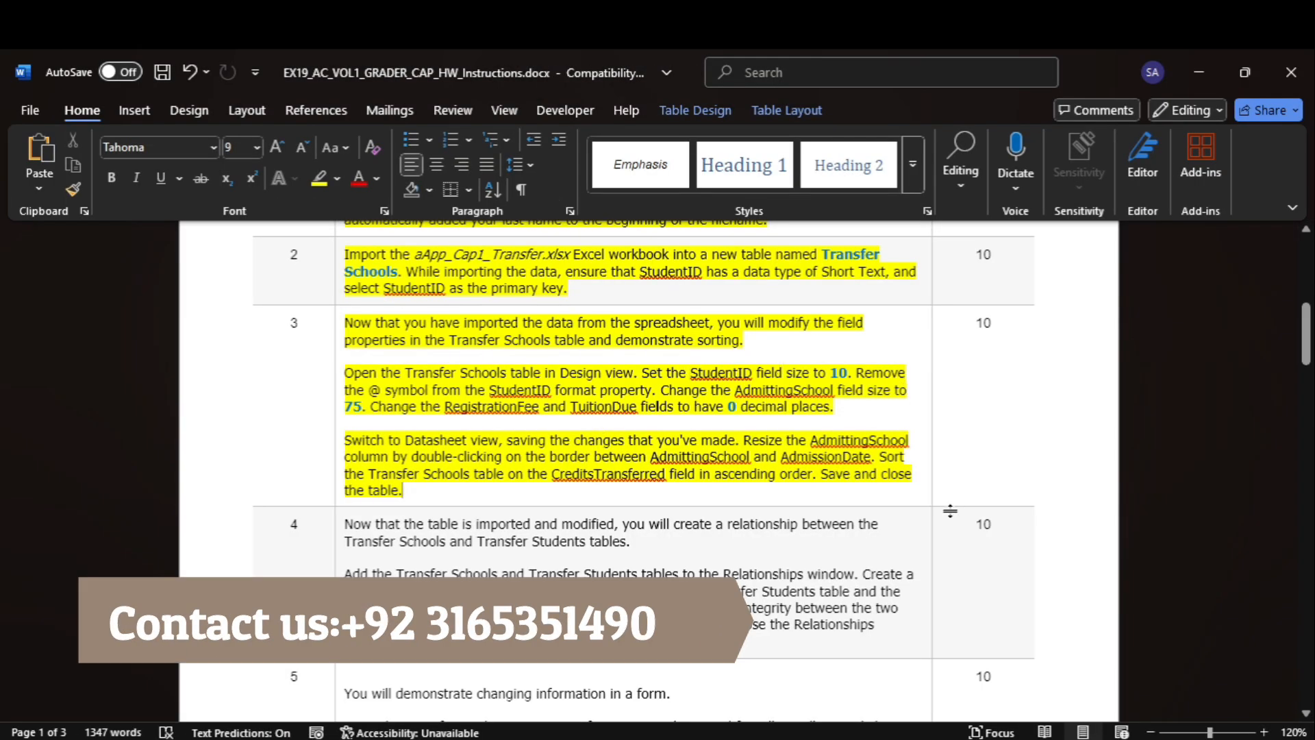
mouse_move(1045, 733)
left_click(1015, 661)
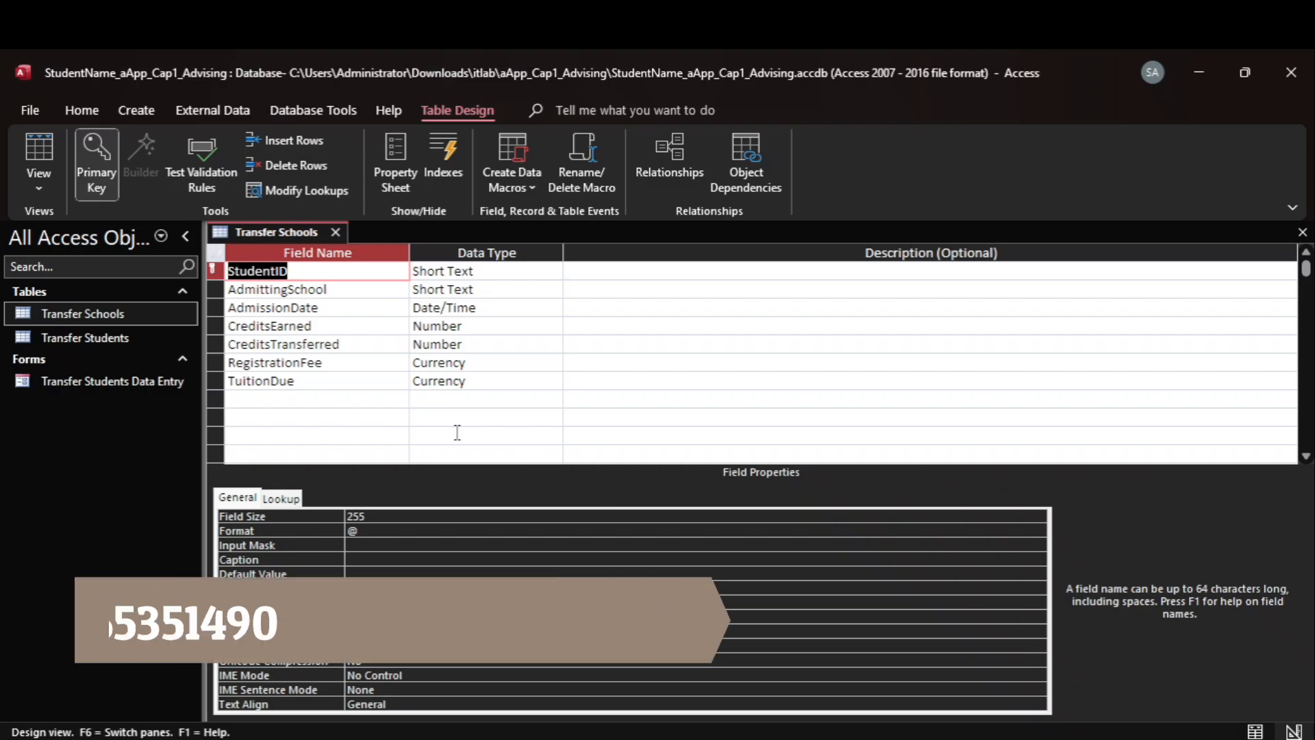
left_click(328, 515)
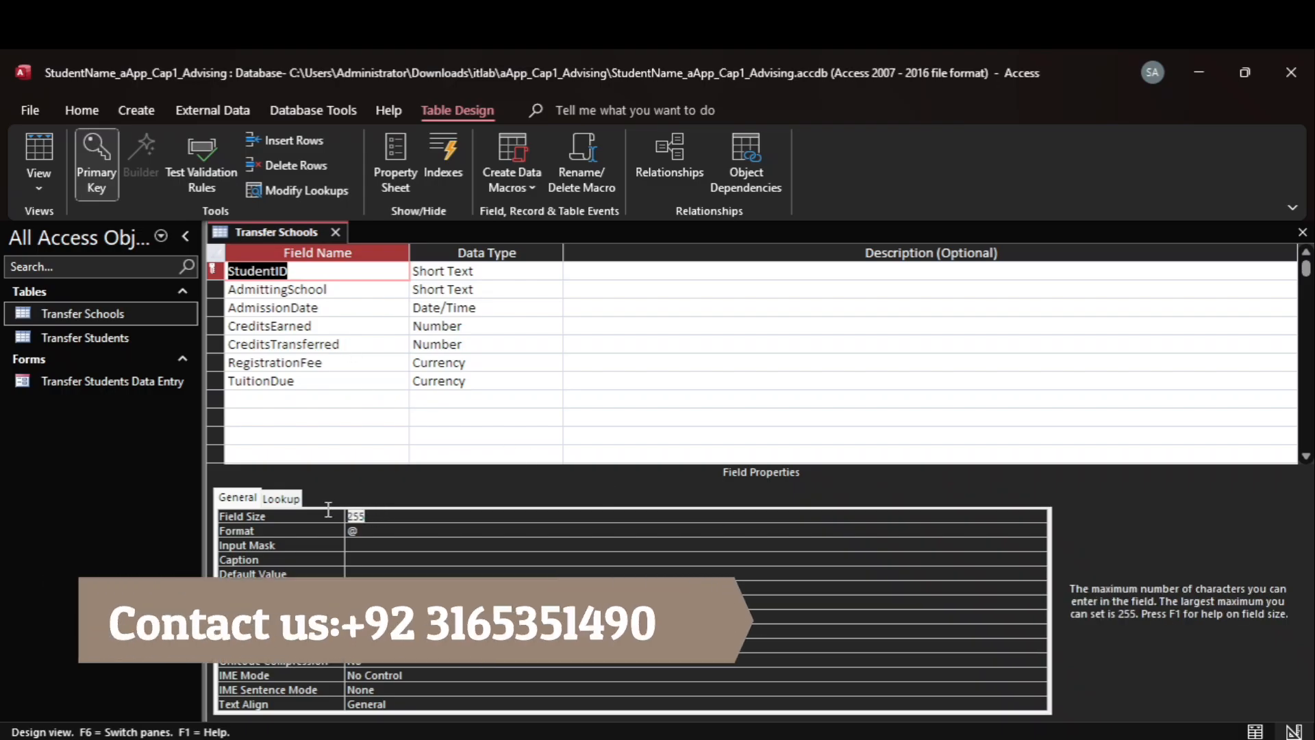
type("1")
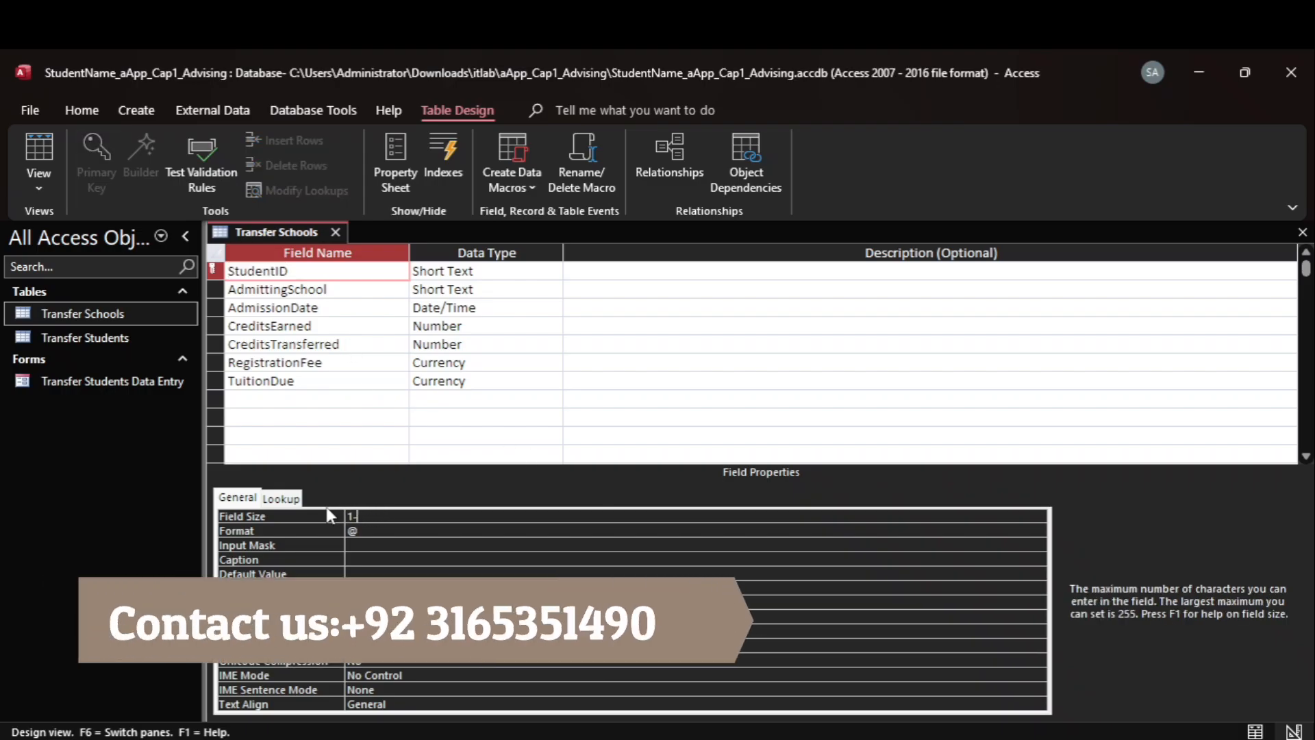
type("0")
key("Return")
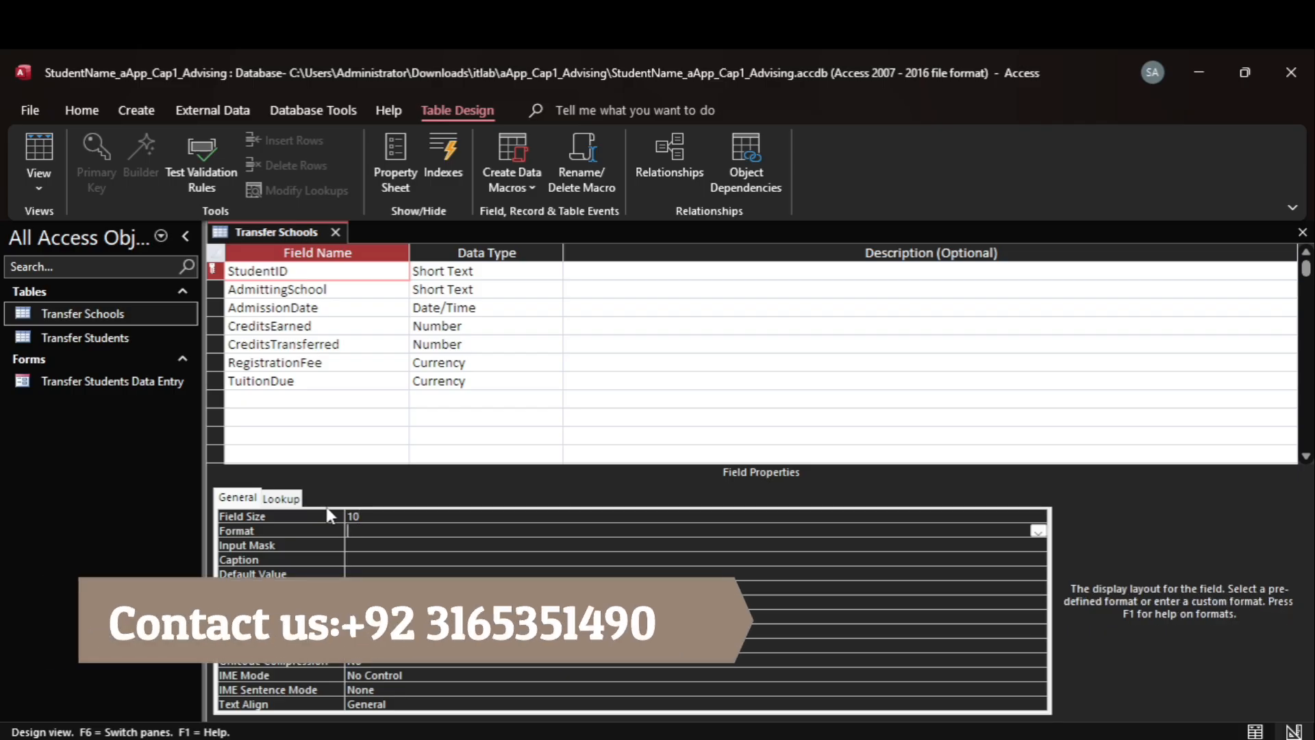
Consult the step 3 instructions in Word and set the AdmittingSchool field size to 75 in Access.
mouse_move(991, 736)
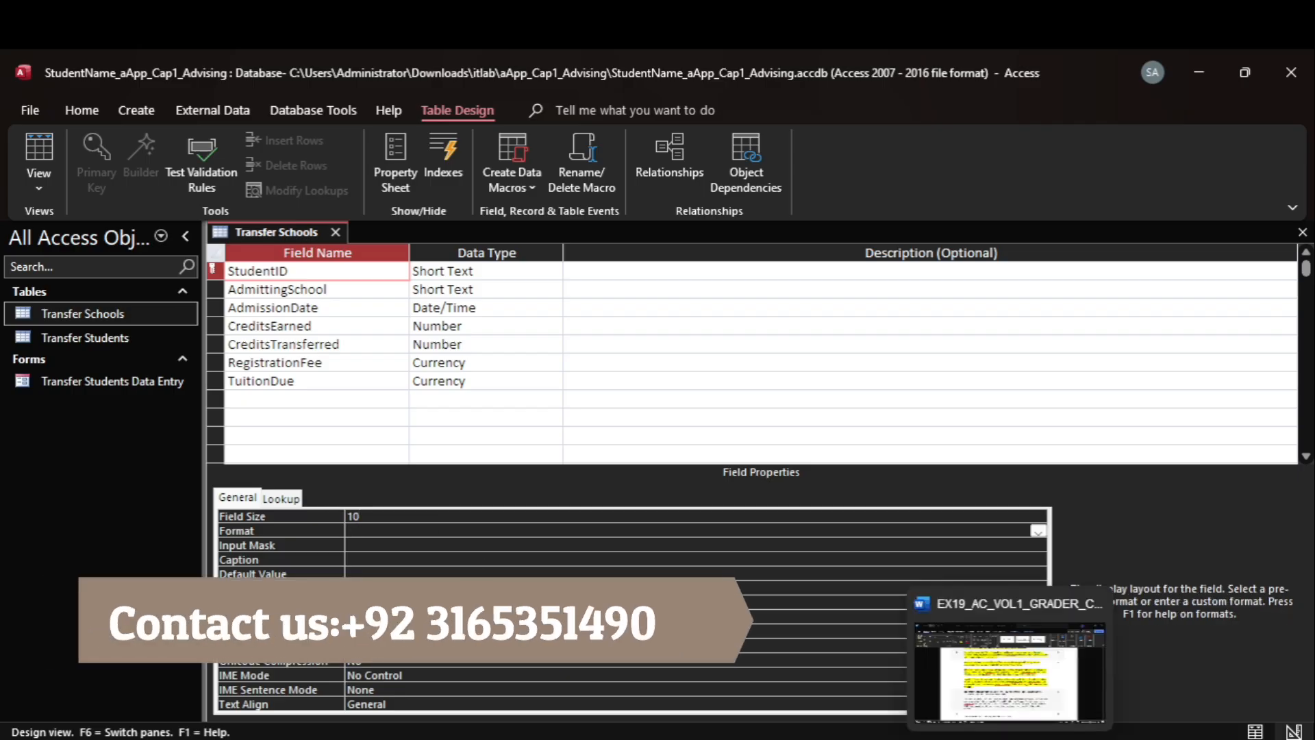
left_click(1003, 657)
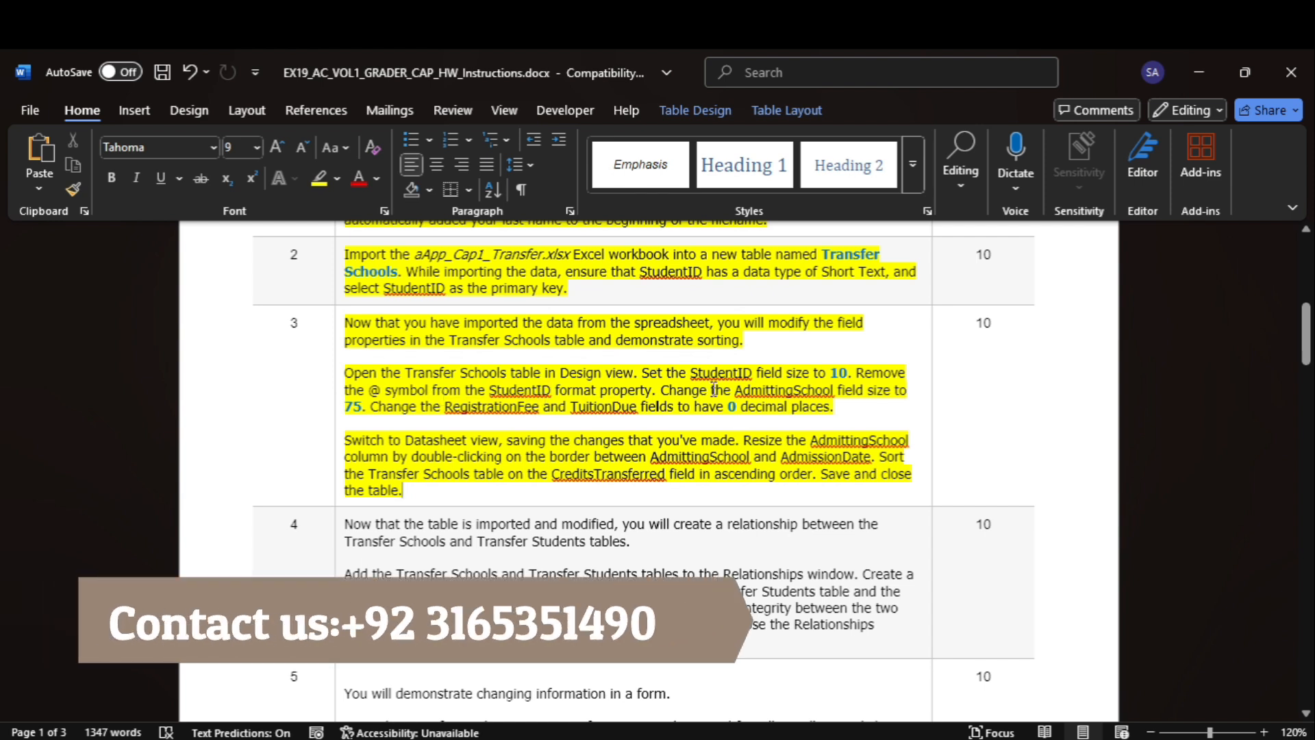
double_click(770, 391)
left_click(1030, 709)
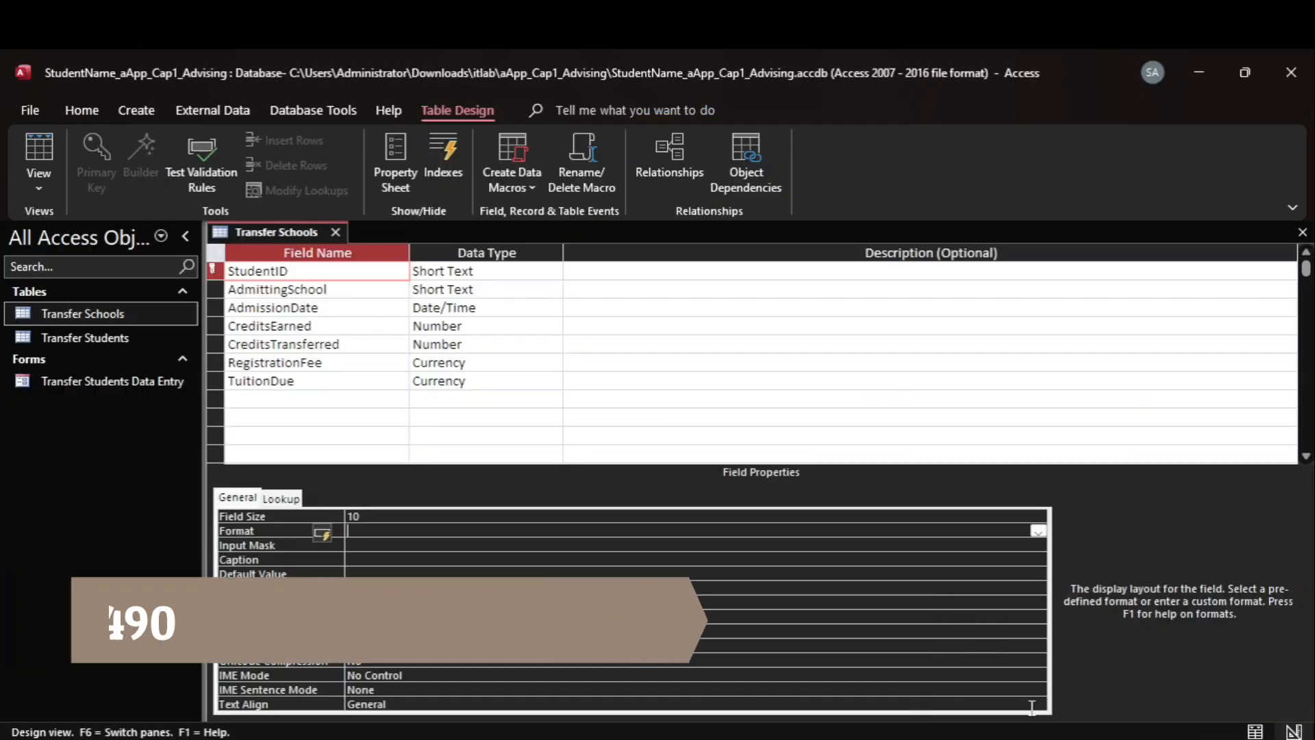
left_click(326, 289)
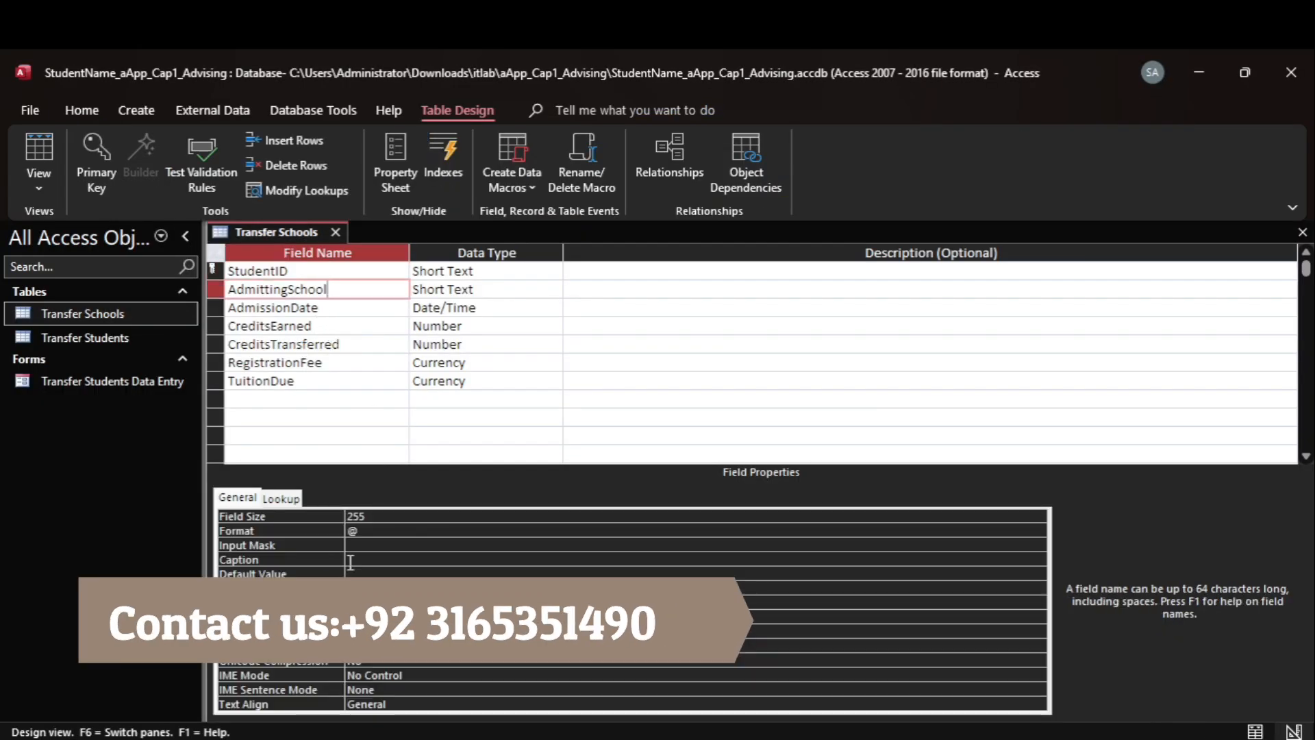
double_click(371, 518)
type("7")
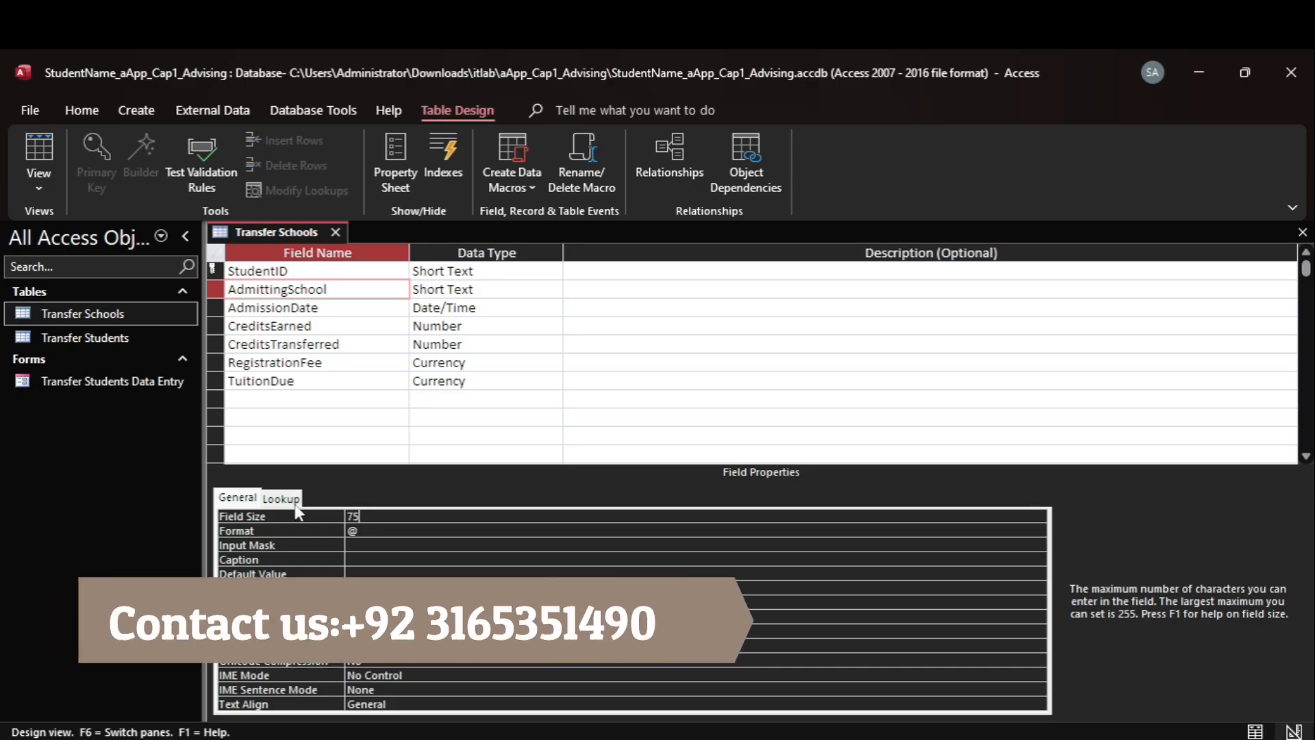
type("5")
key("Return")
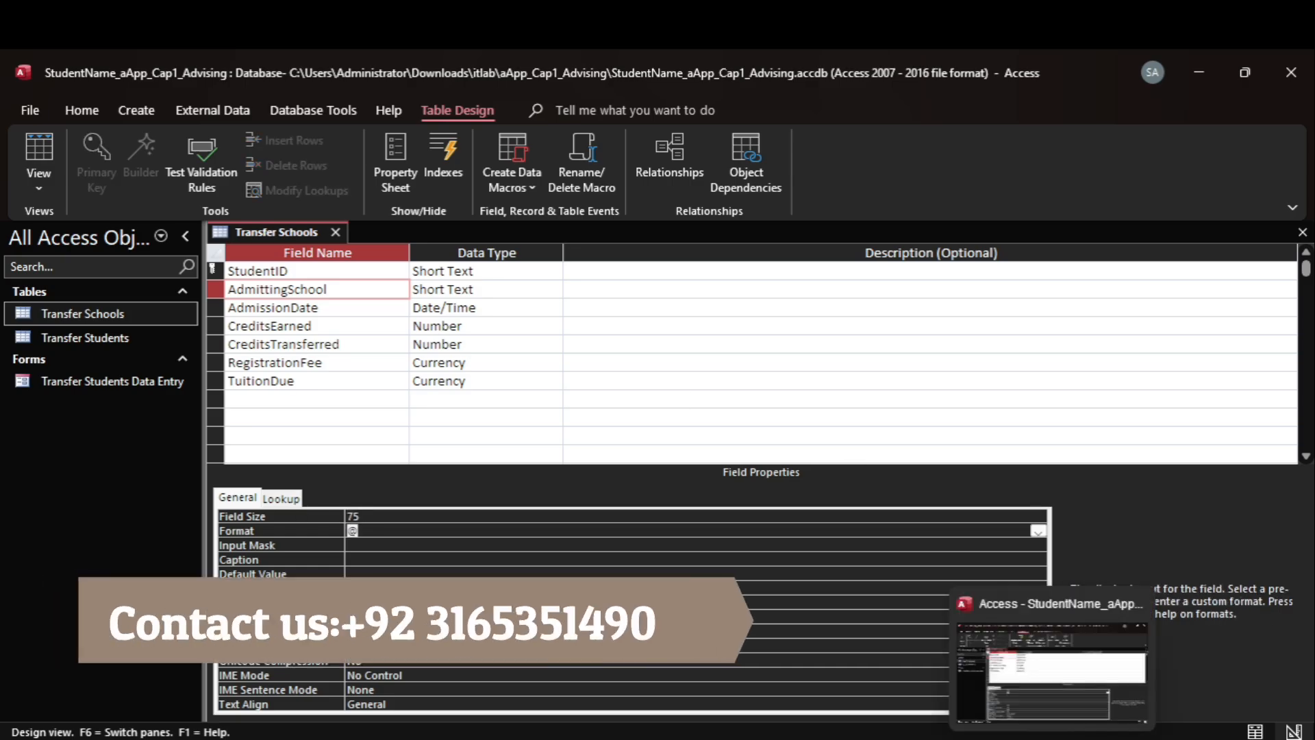
Check the decimal places instruction in Word and set the RegistrationFee field to 0 decimal places in Access.
left_click(929, 644)
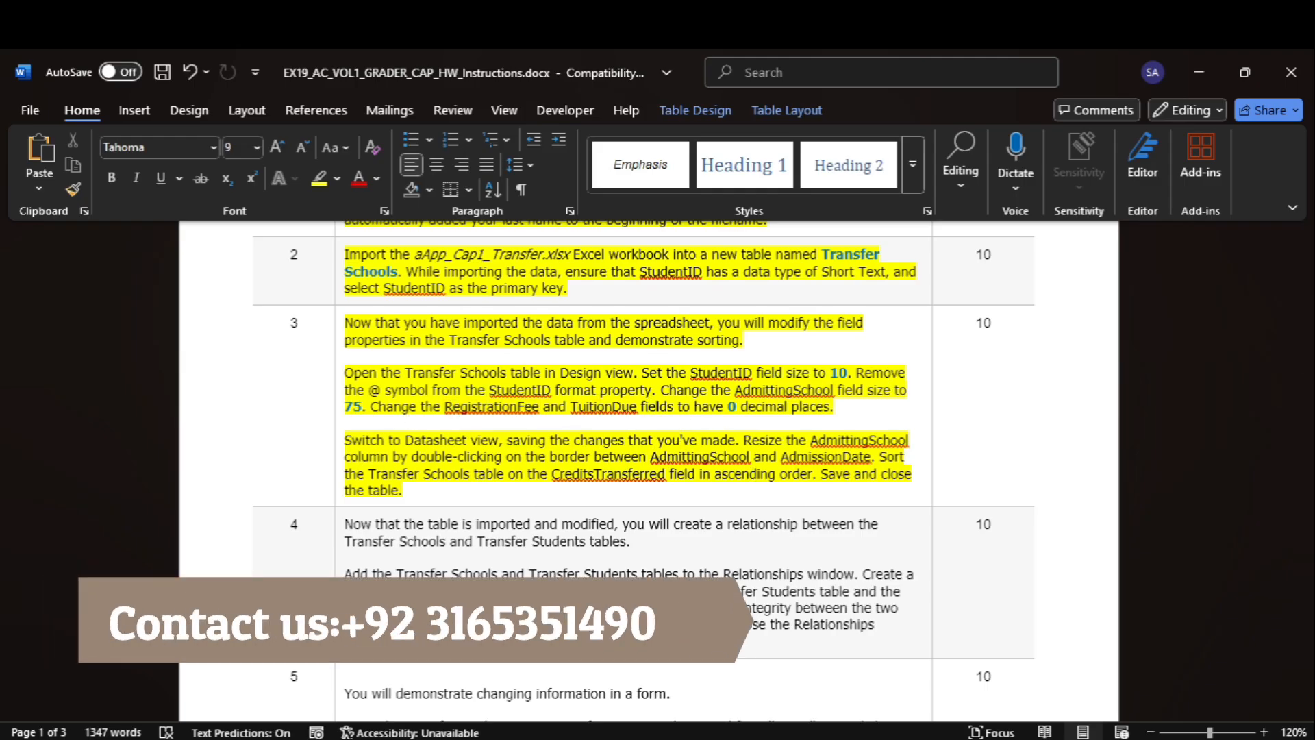
mouse_move(1052, 739)
left_click(1051, 668)
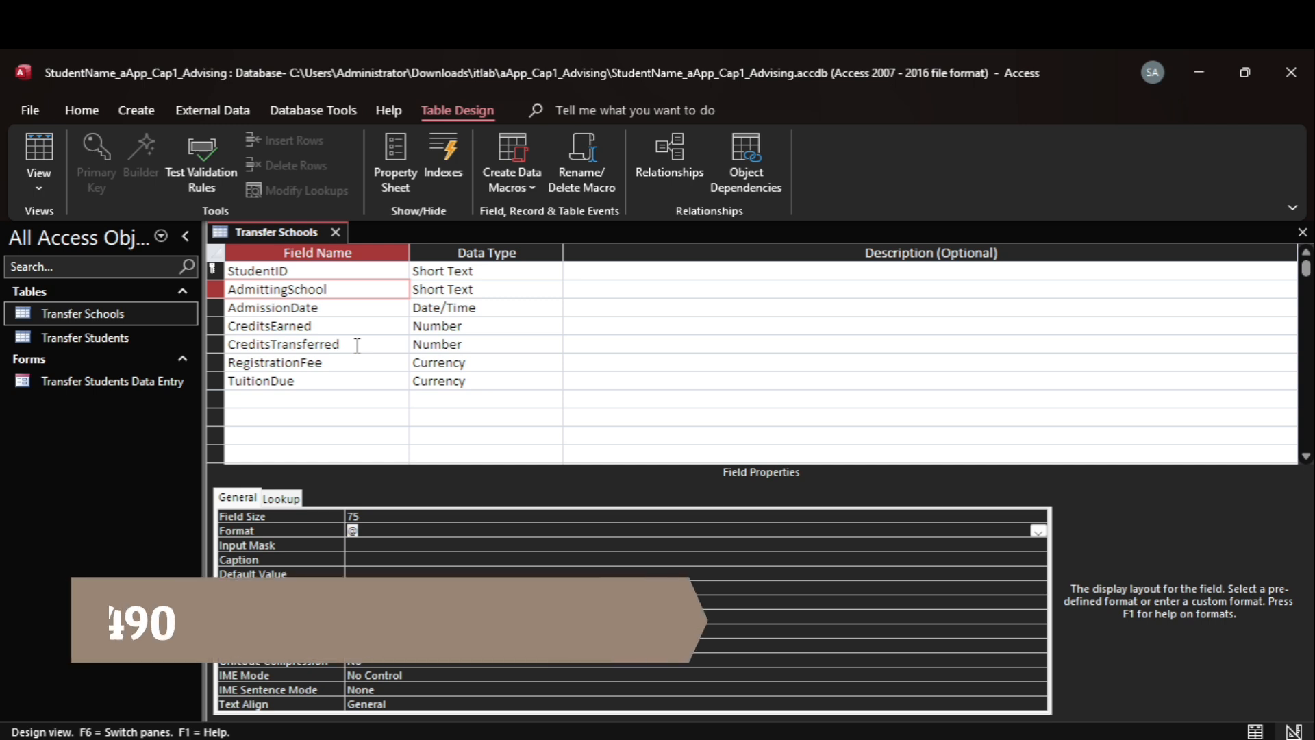
left_click(350, 366)
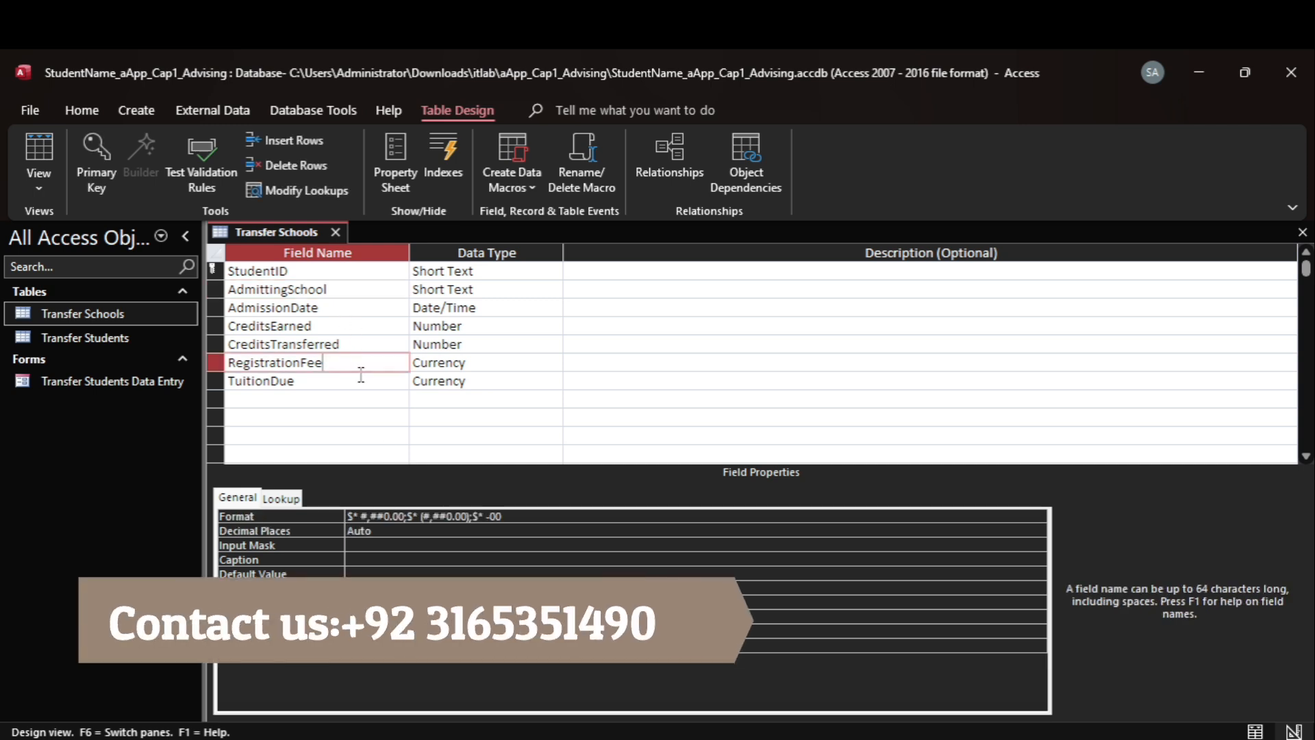
left_click(404, 529)
left_click(286, 530)
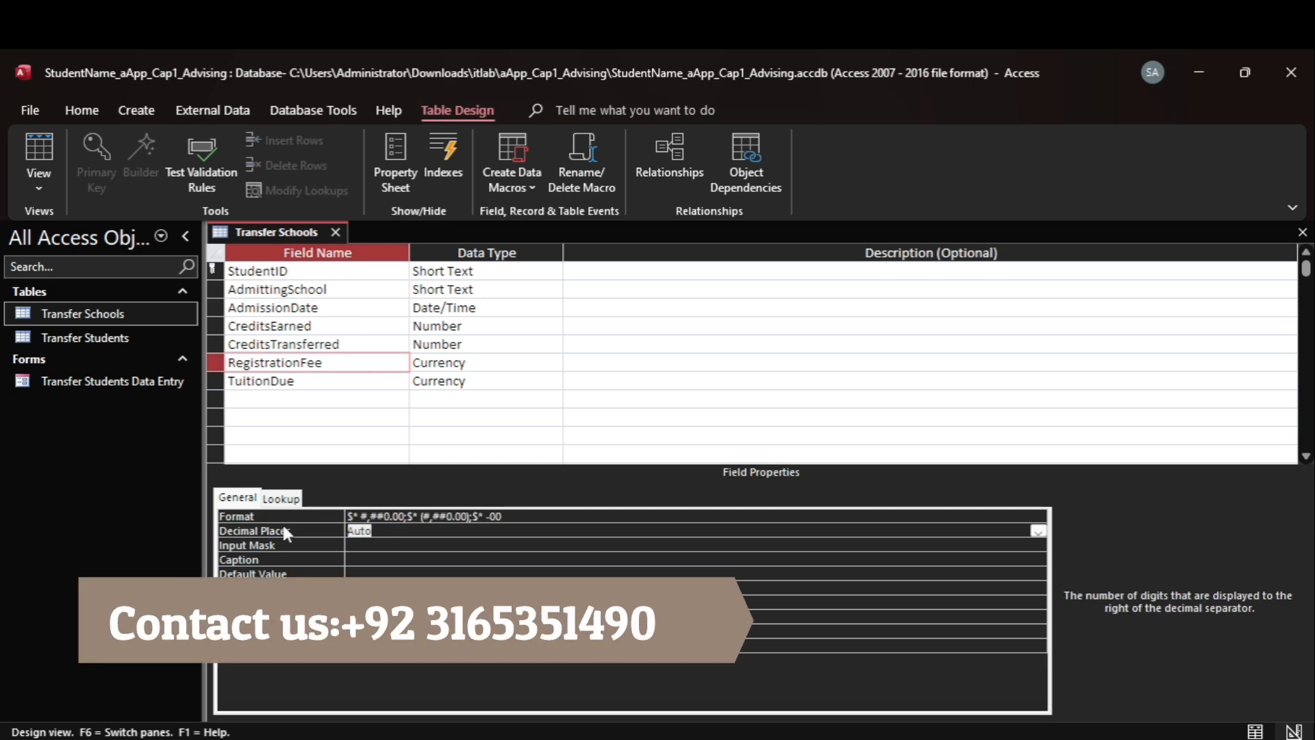
key("BackSpace")
type("0")
key("Return")
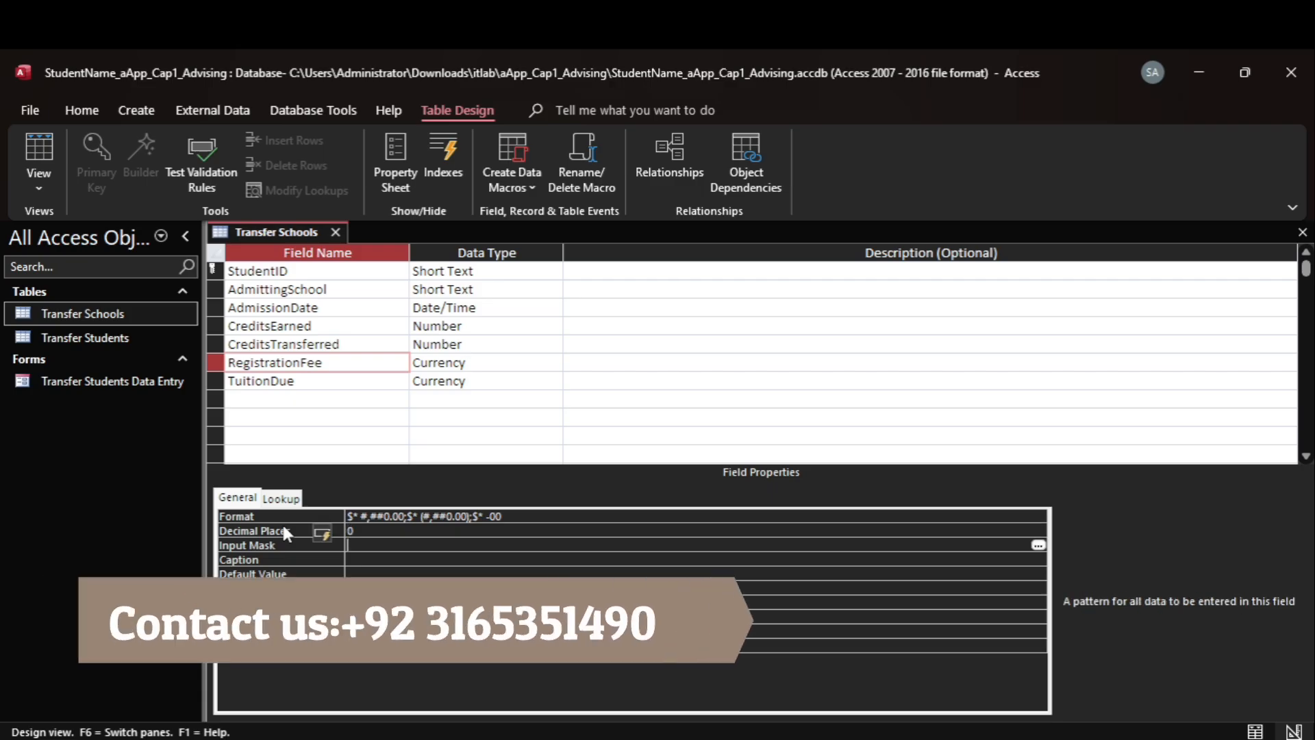
Set the TuitionDue field to 0 decimal places.
left_click(304, 382)
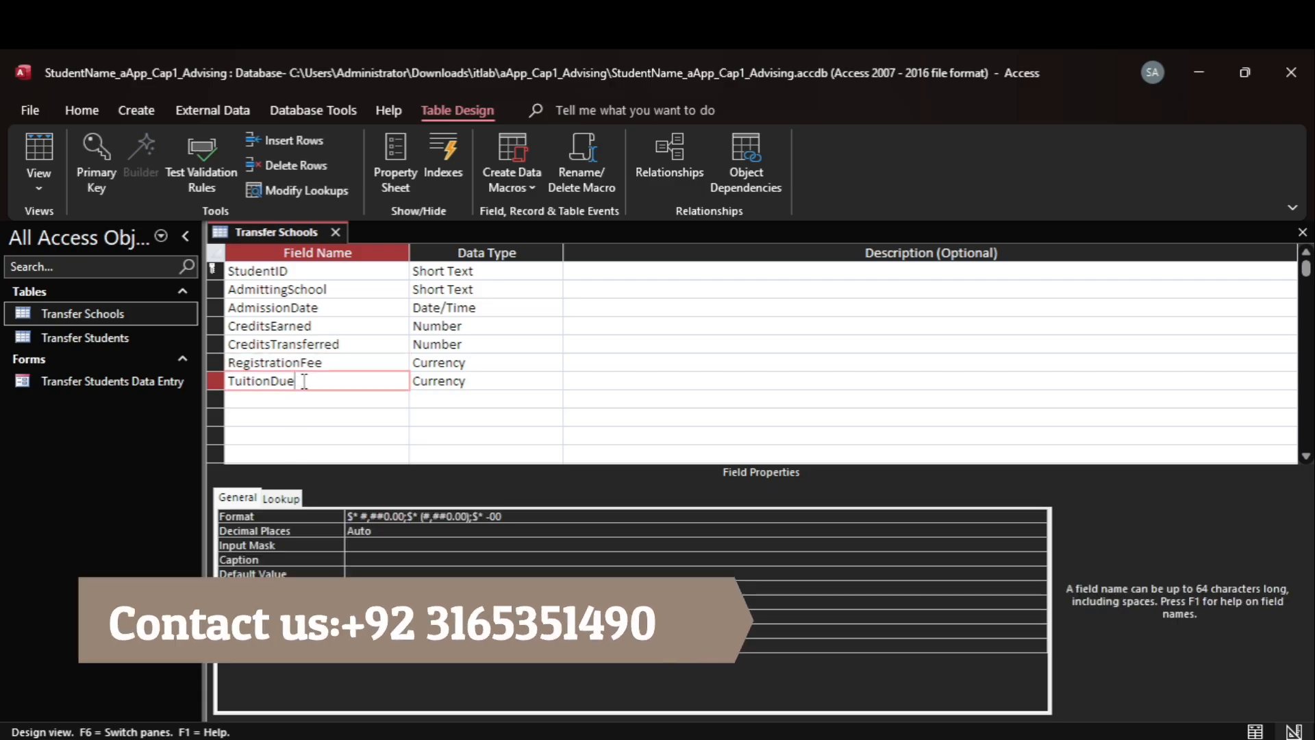
left_click(317, 531)
type("0")
key("Return")
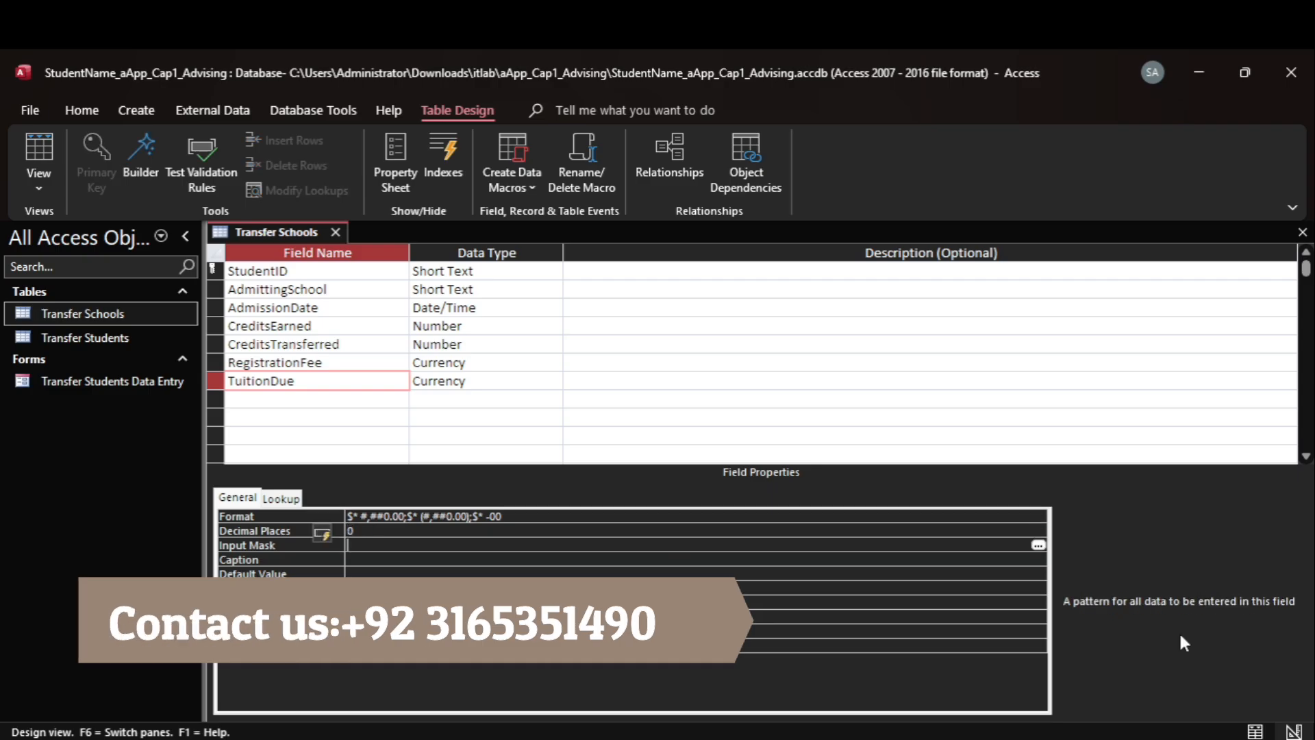
After checking the Word instructions, switch Transfer Schools to Datasheet view, saving the design changes, and fit the AdmittingSchool column width to its contents.
left_click(991, 660)
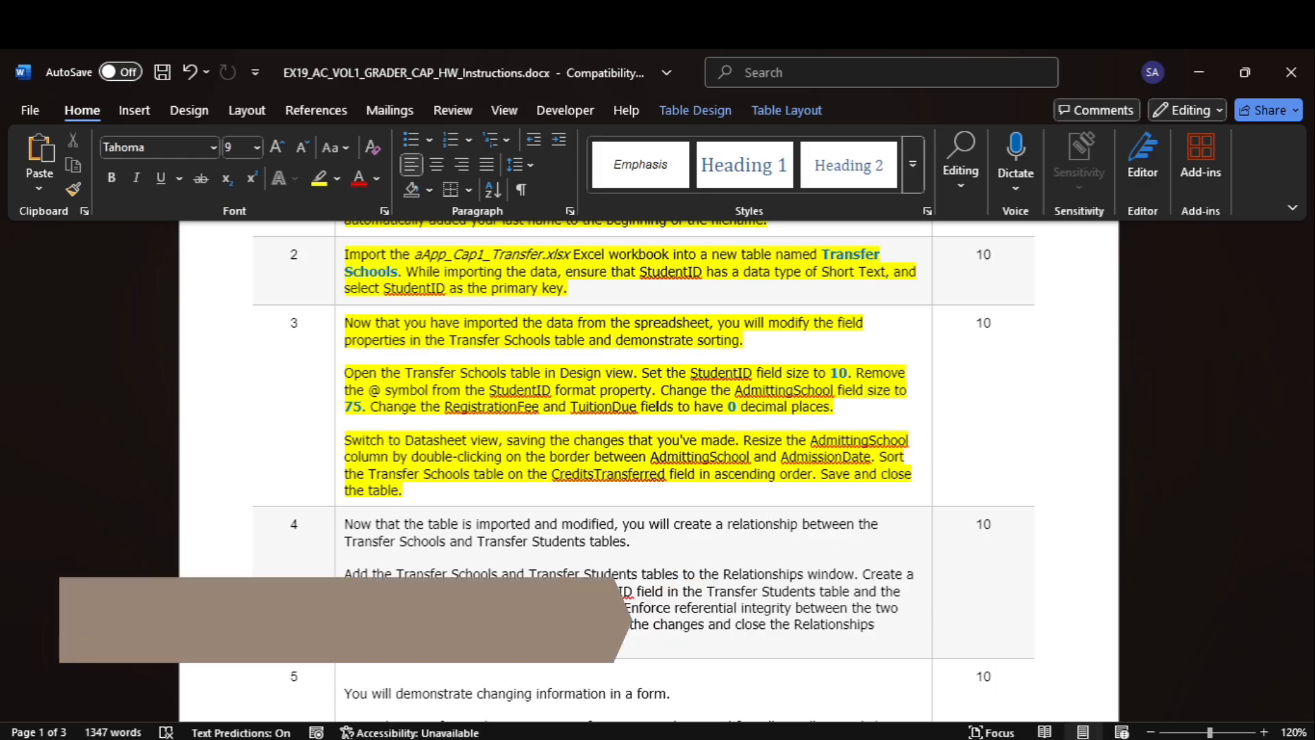
mouse_move(1053, 739)
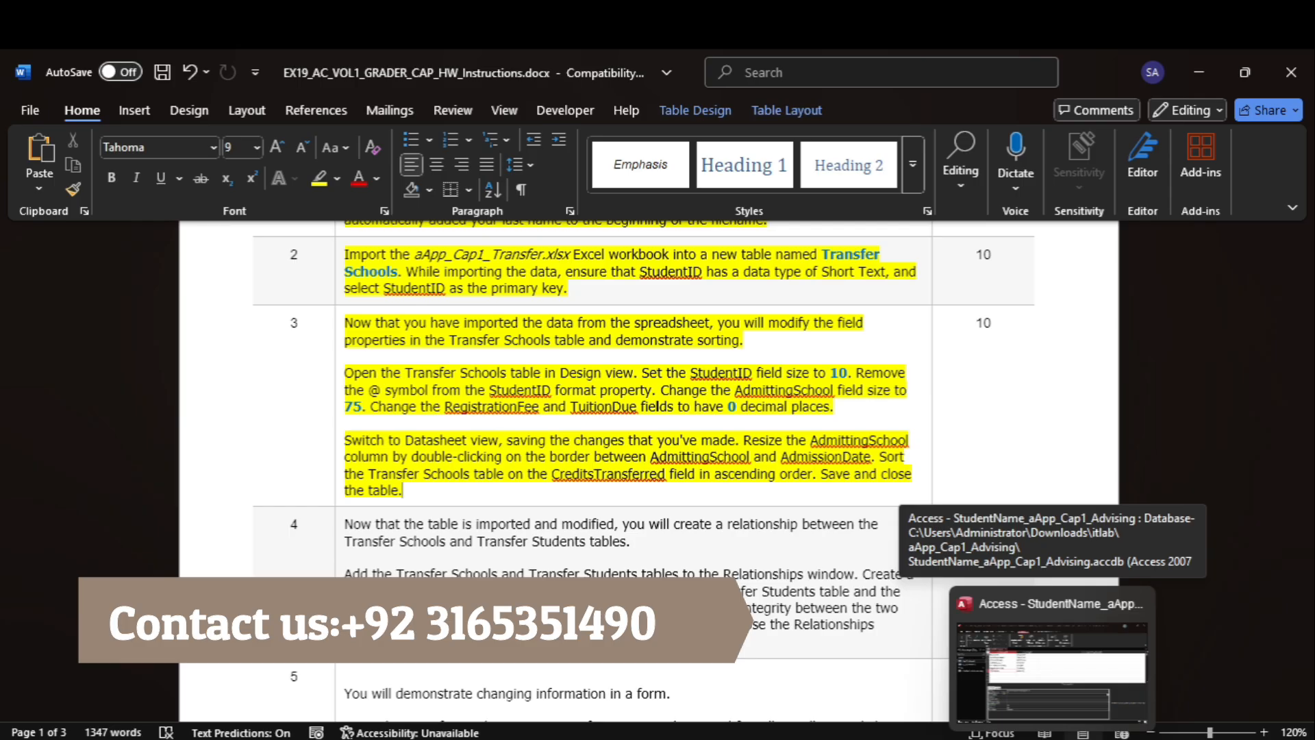
left_click(1051, 668)
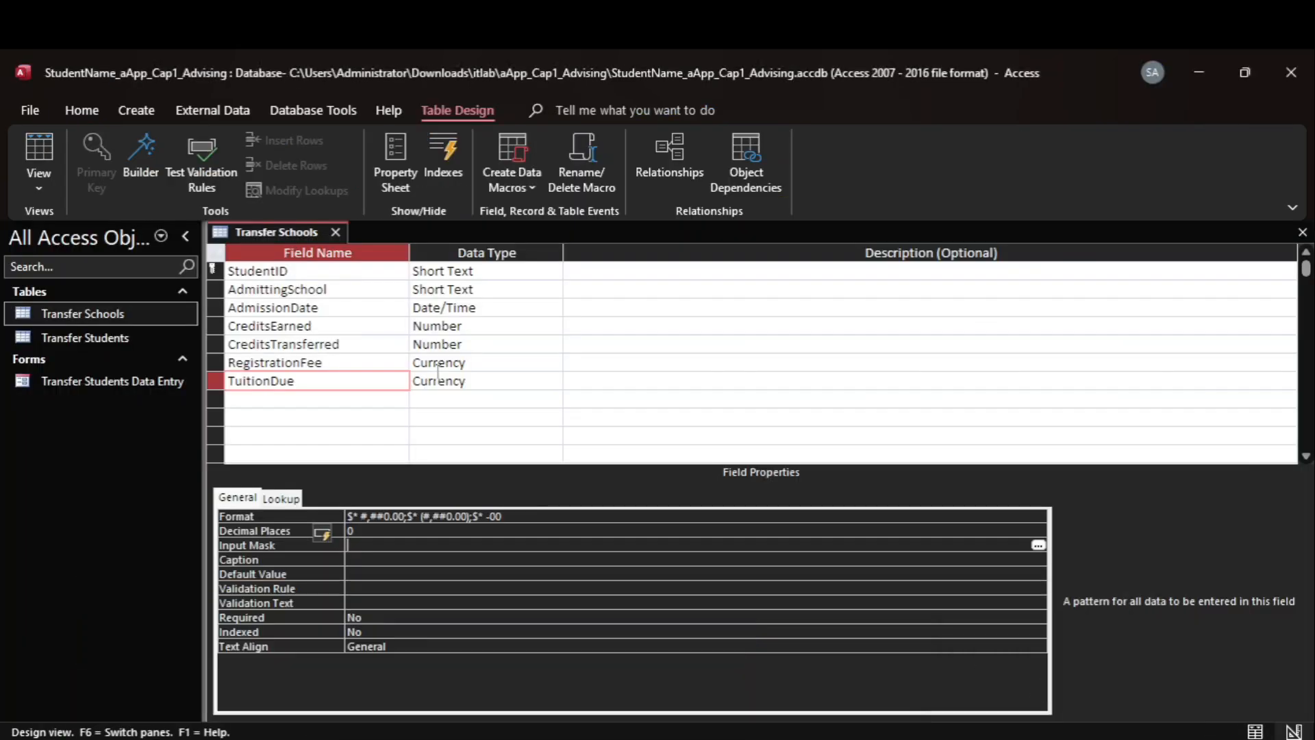
left_click(43, 178)
left_click(106, 230)
left_click(621, 463)
left_click(623, 470)
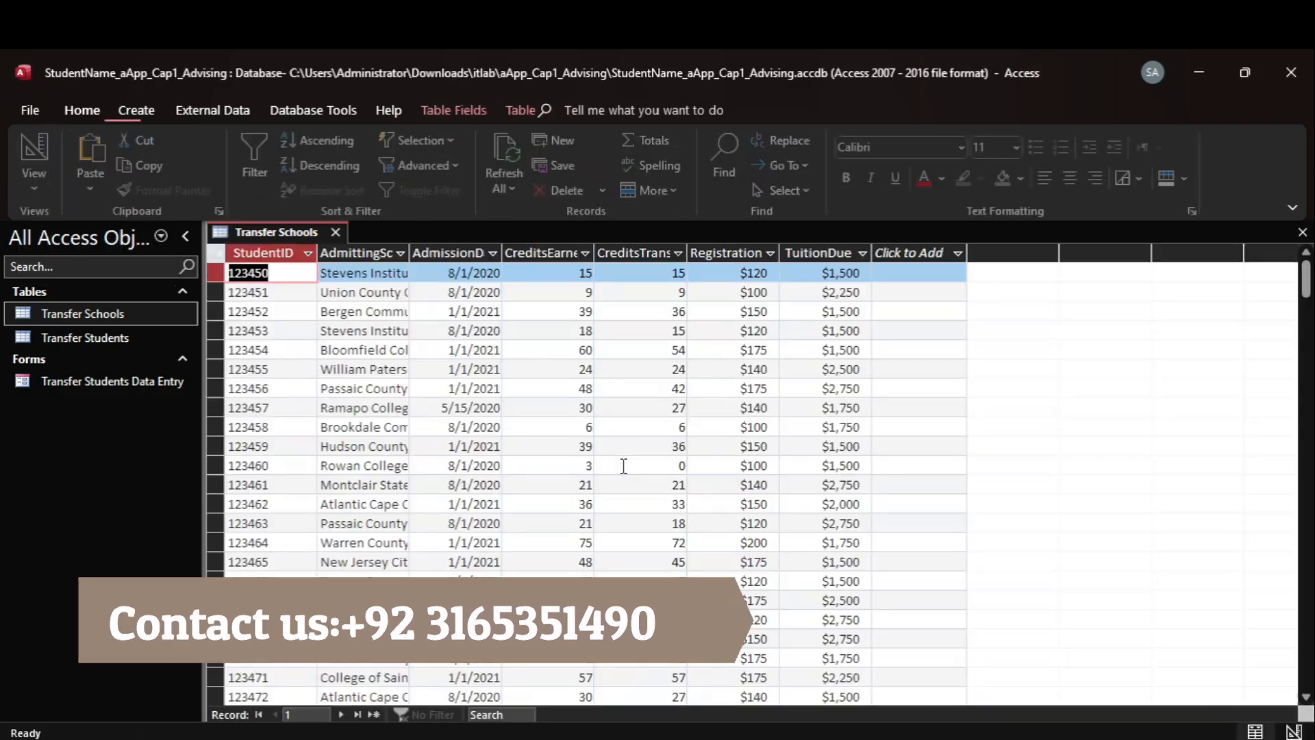
double_click(410, 247)
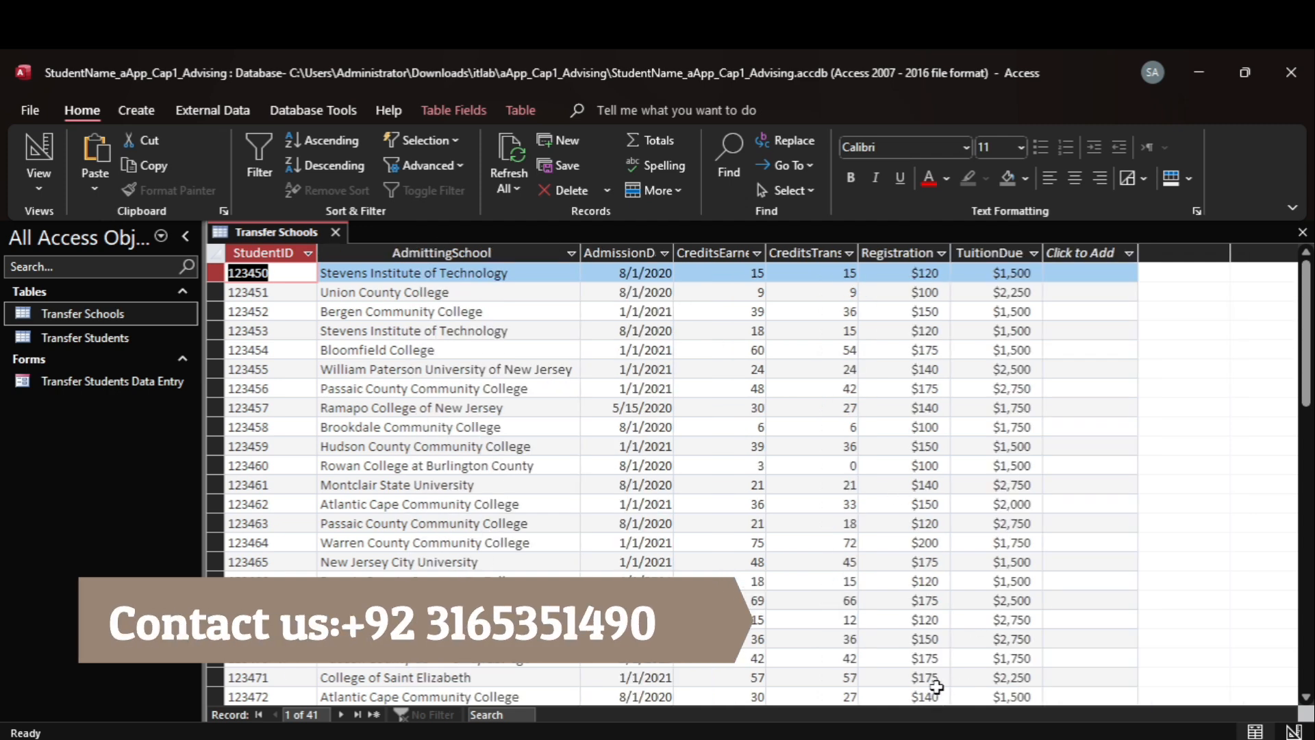
Review the sorting instruction in Word and sort the Transfer Schools table by CreditsTransferred in ascending order in Access.
left_click(1003, 698)
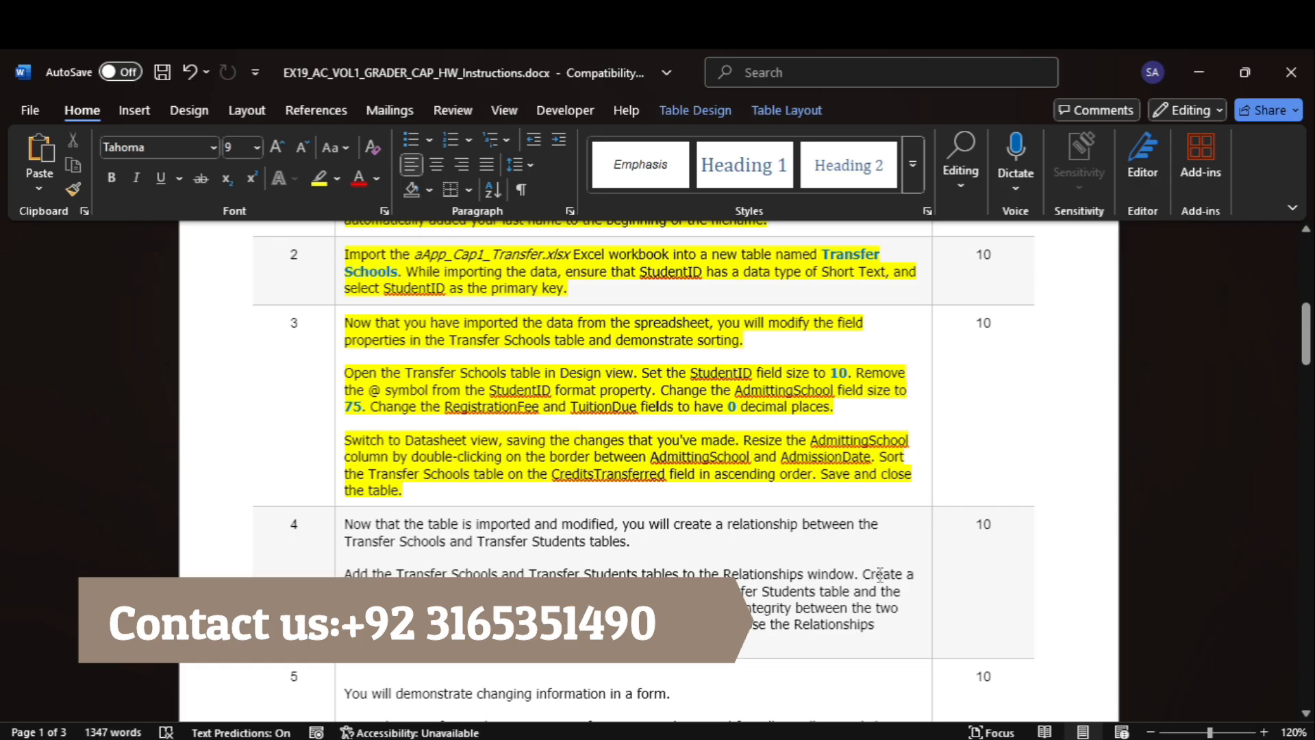
mouse_move(995, 732)
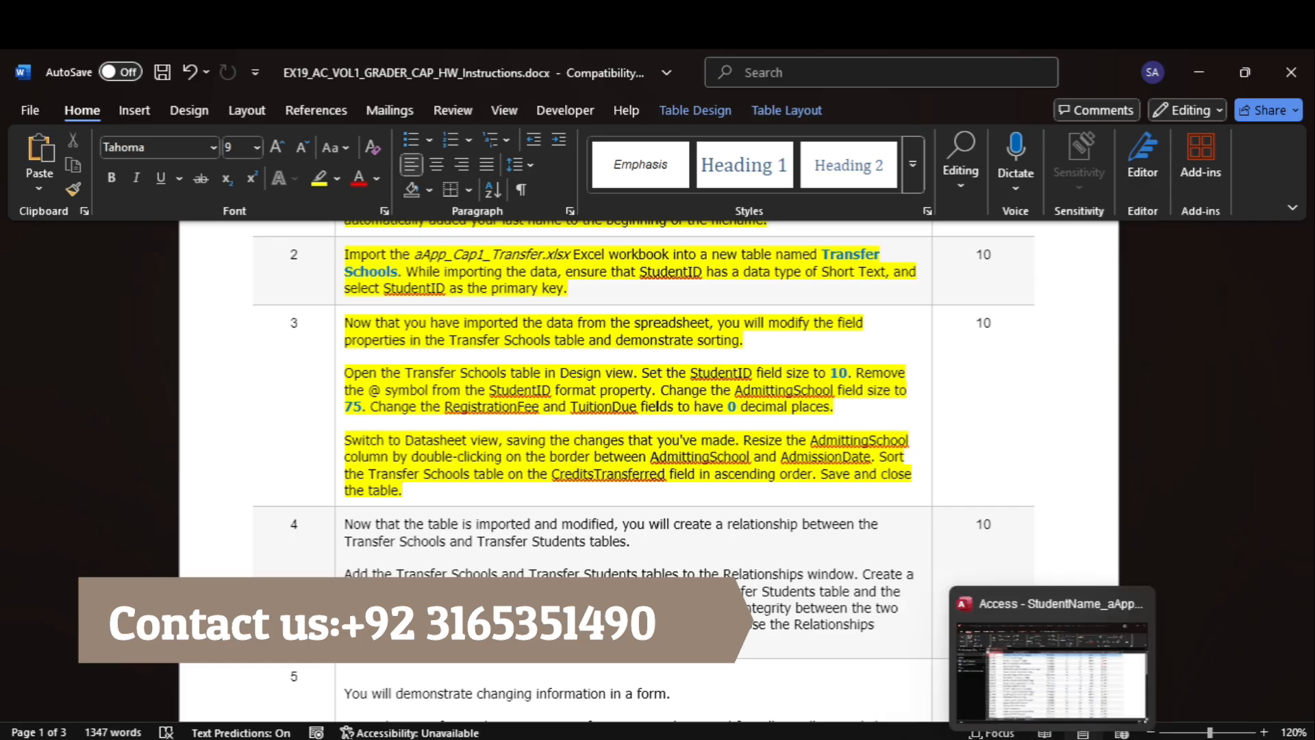
left_click(1034, 663)
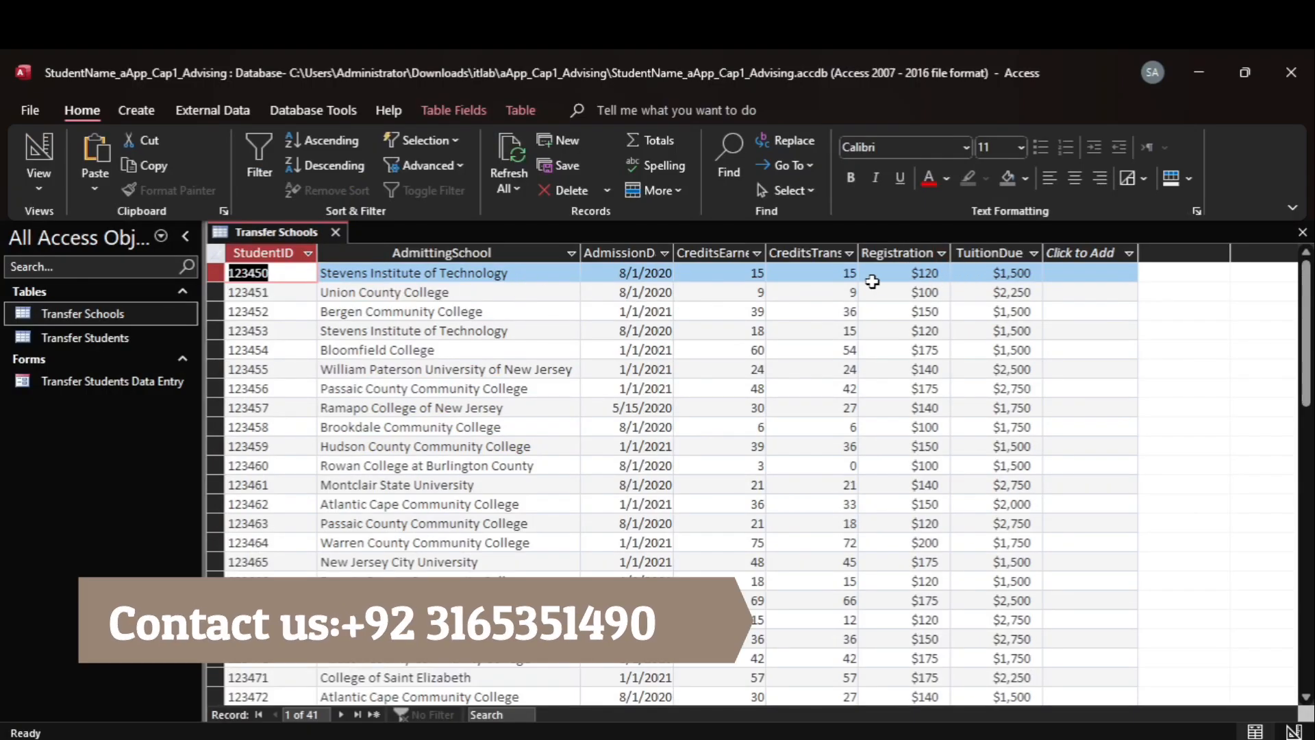
left_click(814, 273)
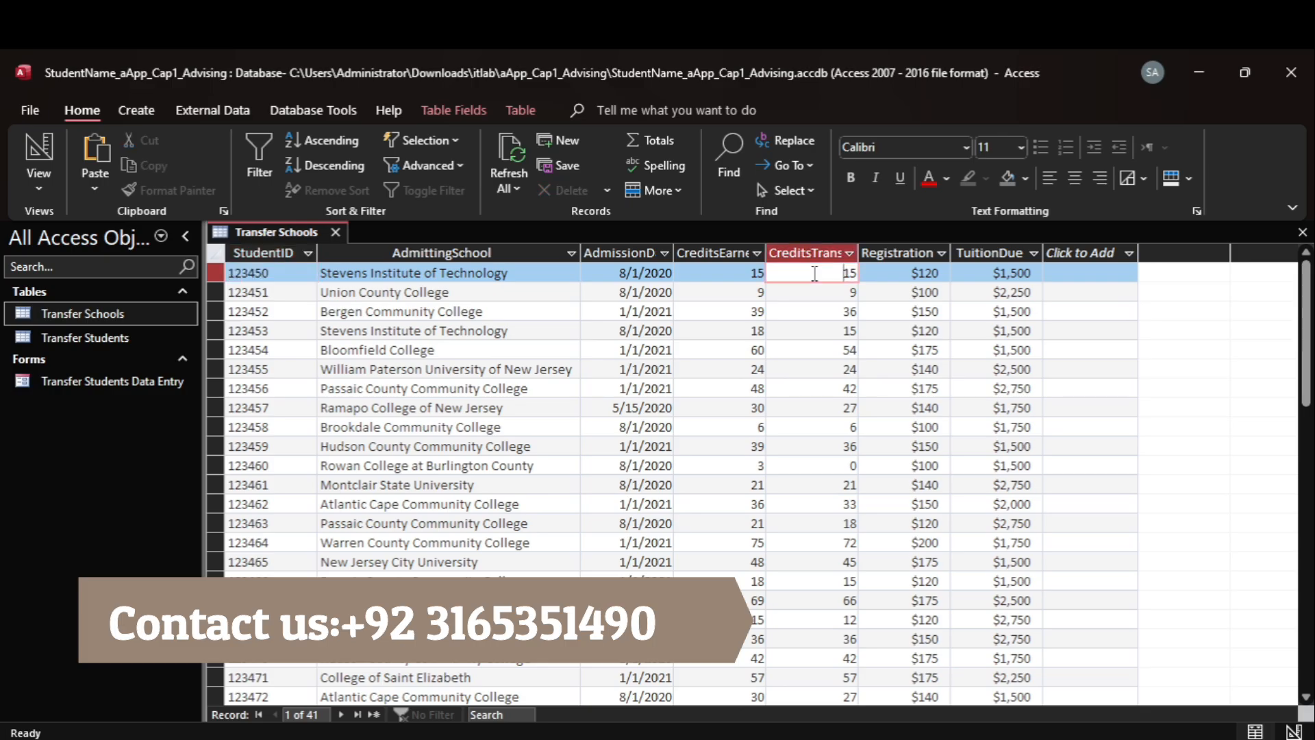
left_click(335, 141)
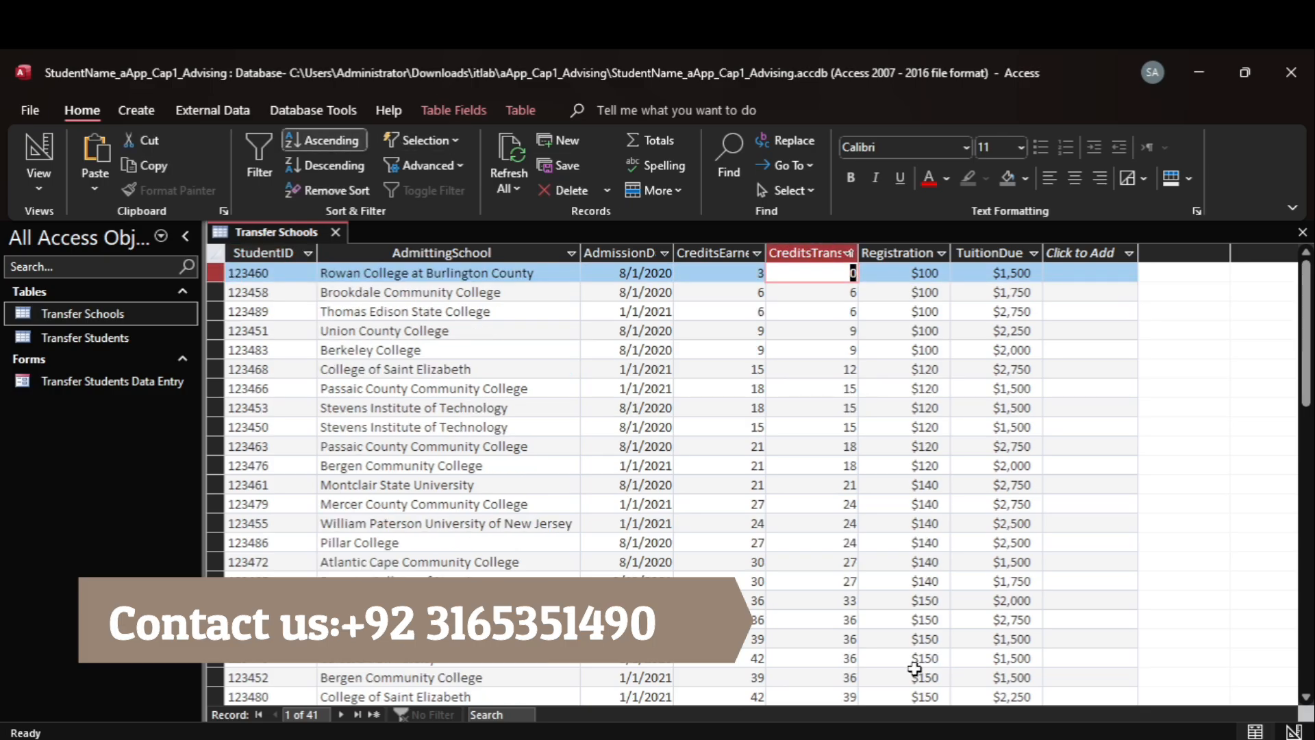
Check the end of the step 3 instructions in Word, return to Access, and save and close the Transfer Schools table.
left_click(986, 665)
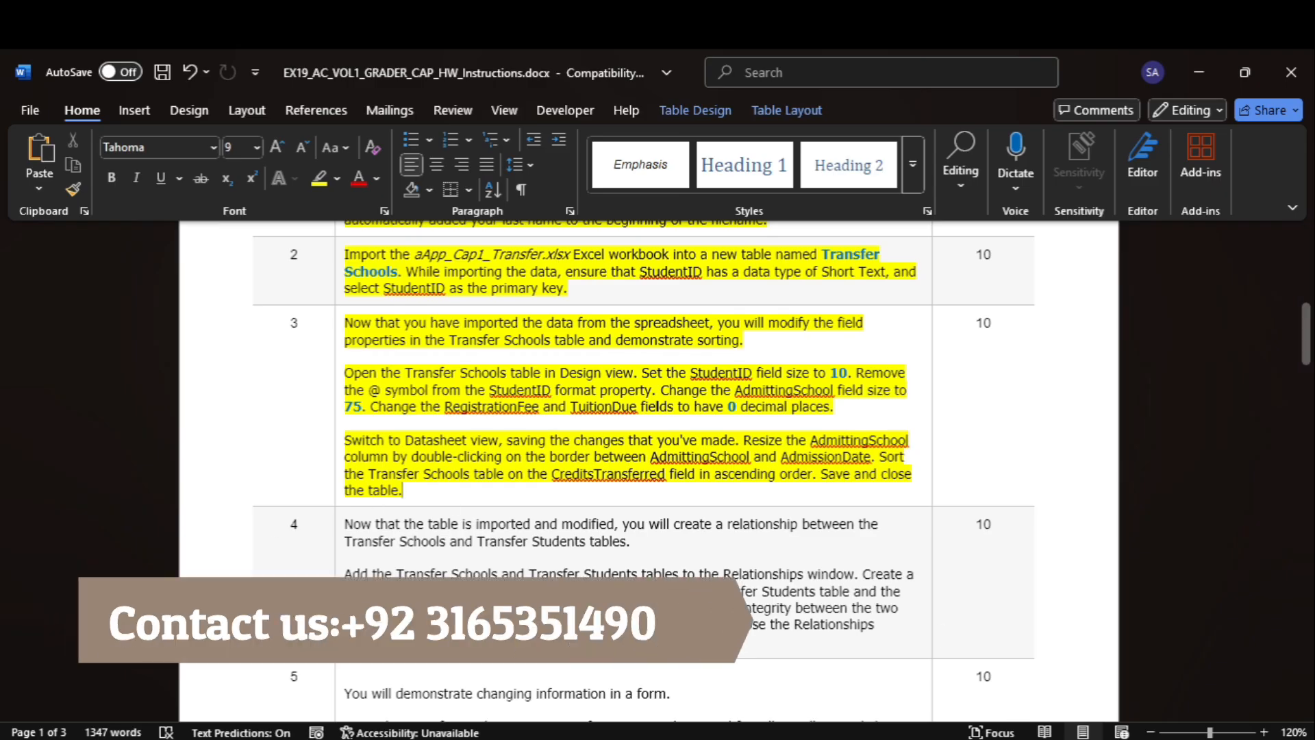
mouse_move(1053, 737)
left_click(1100, 644)
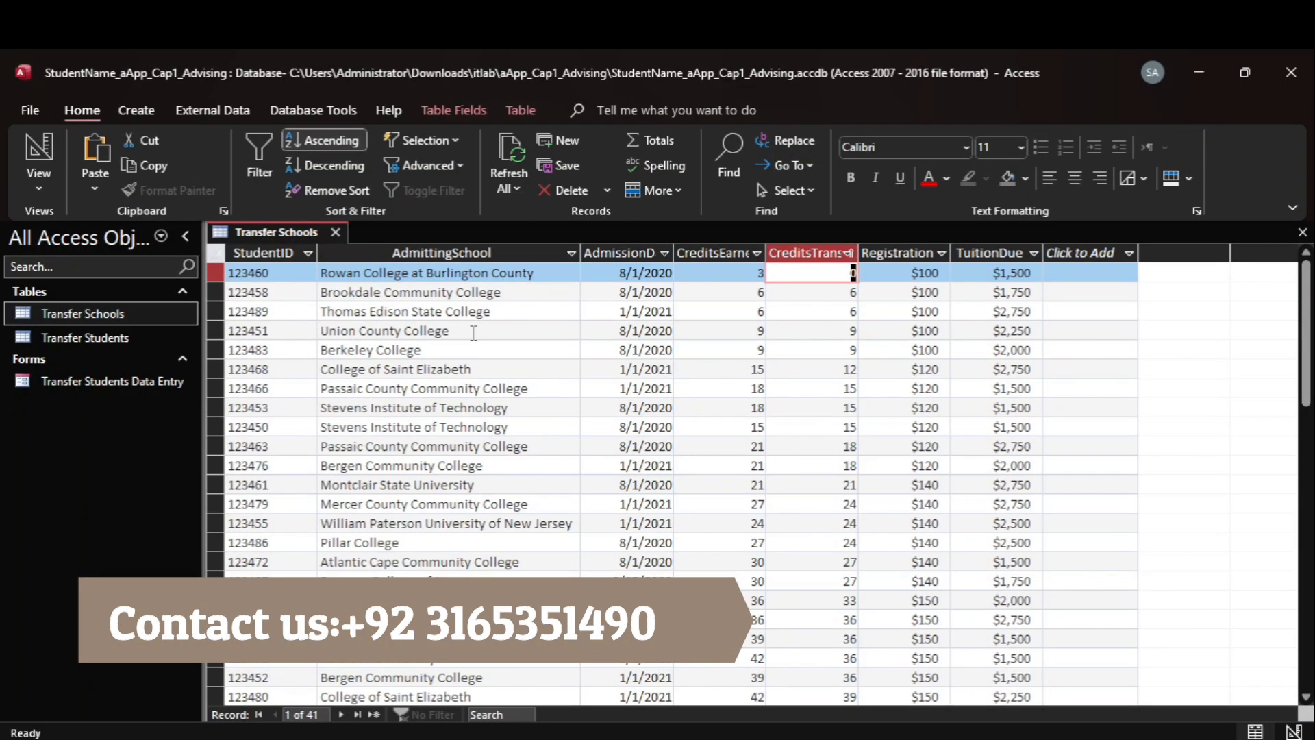
right_click(265, 235)
left_click(317, 248)
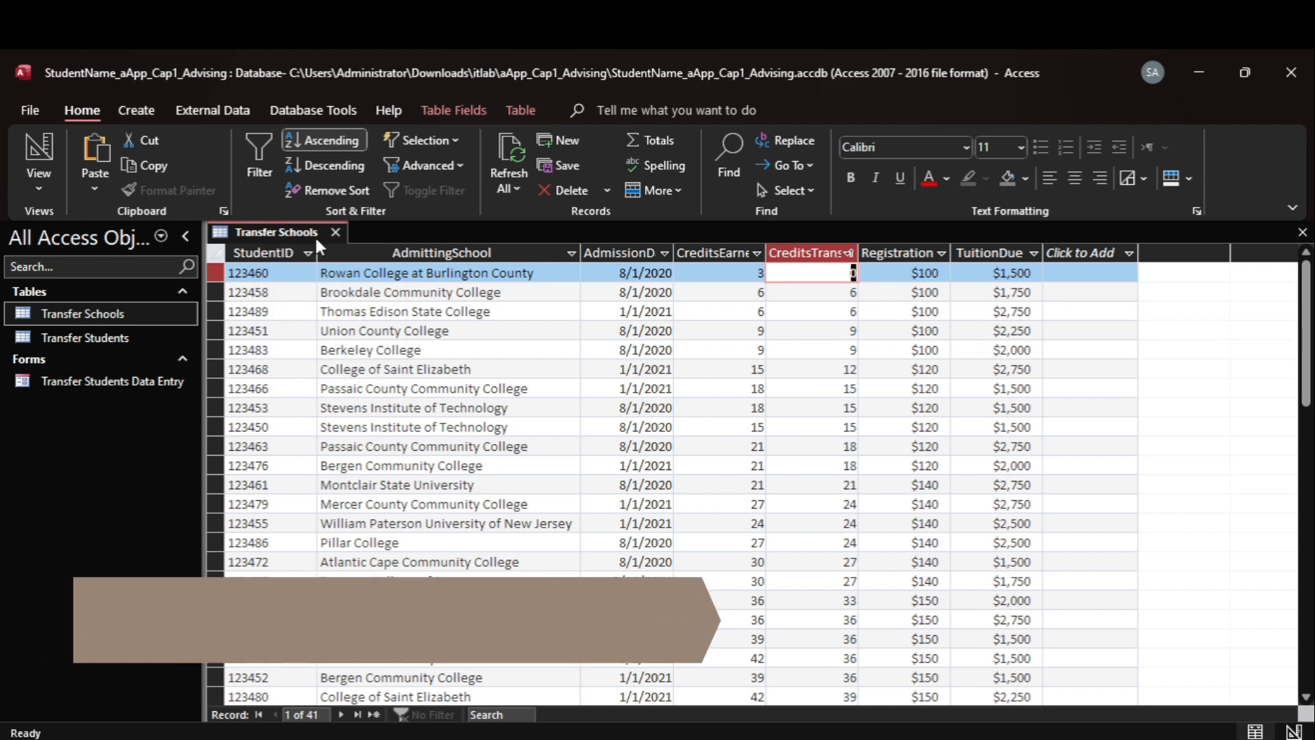
left_click(335, 232)
mouse_move(1010, 737)
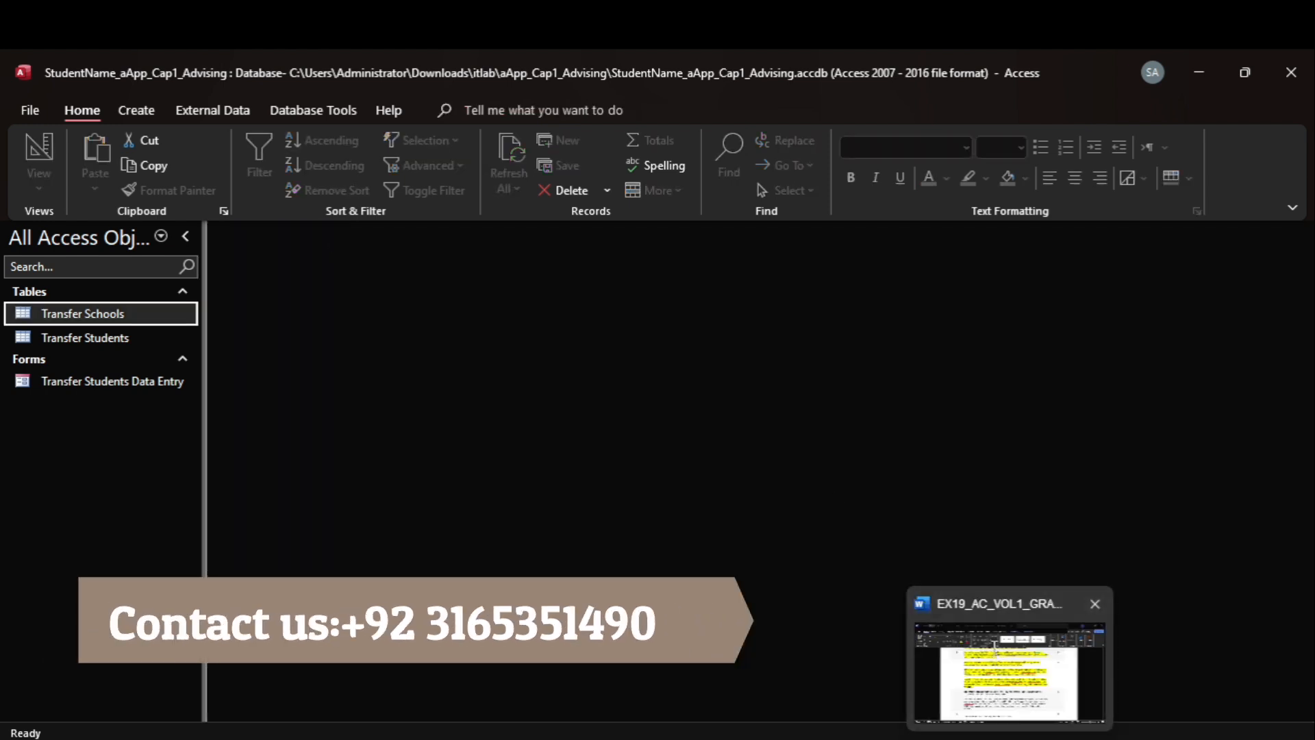
Switch to the Word instructions, find step 4 about the table relationship, and highlight its text in yellow.
left_click(1010, 658)
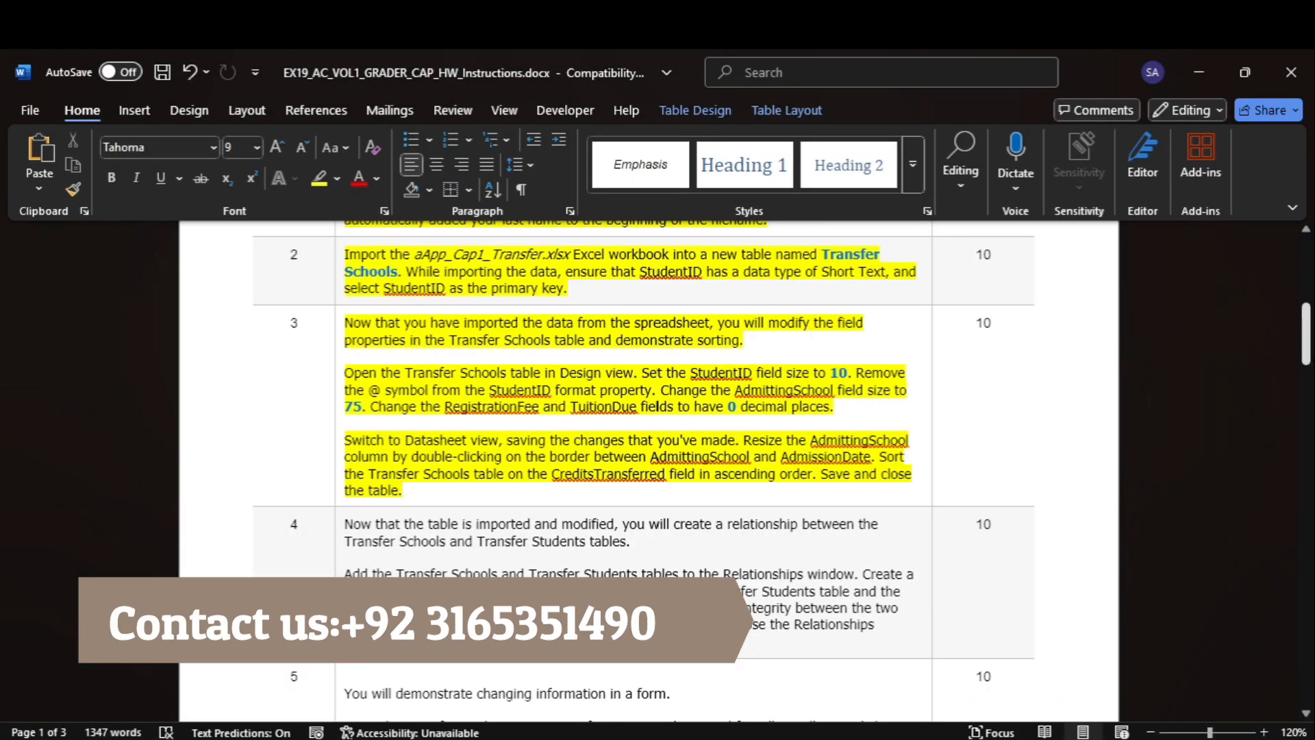
left_click_drag(1298, 355, 1292, 290)
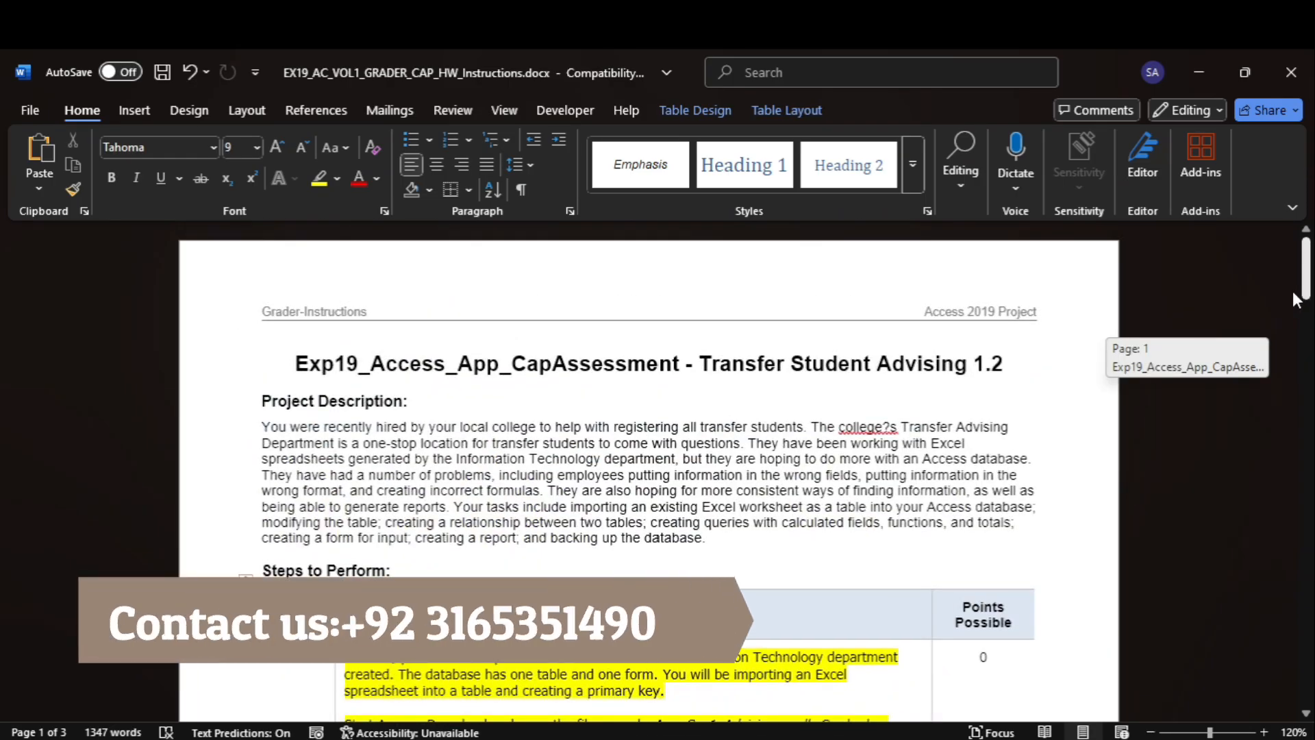
left_click_drag(1293, 291, 1293, 388)
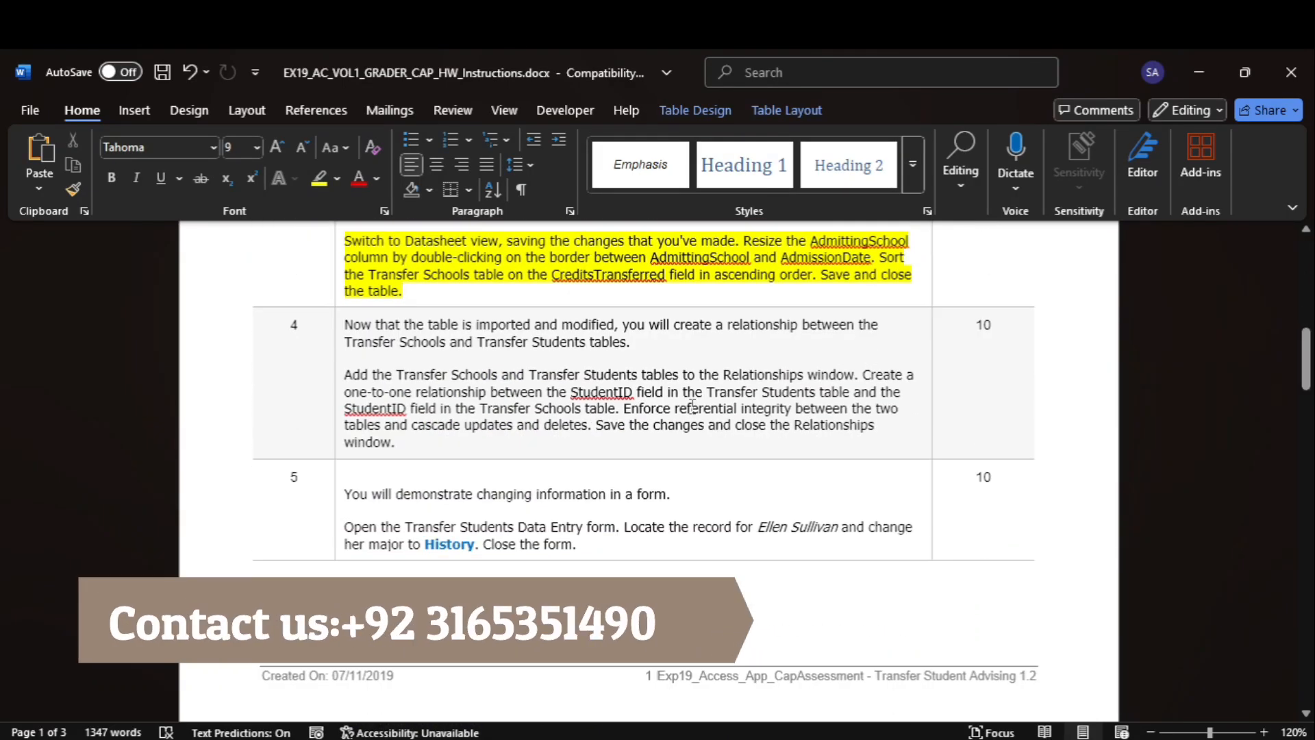
left_click(336, 387)
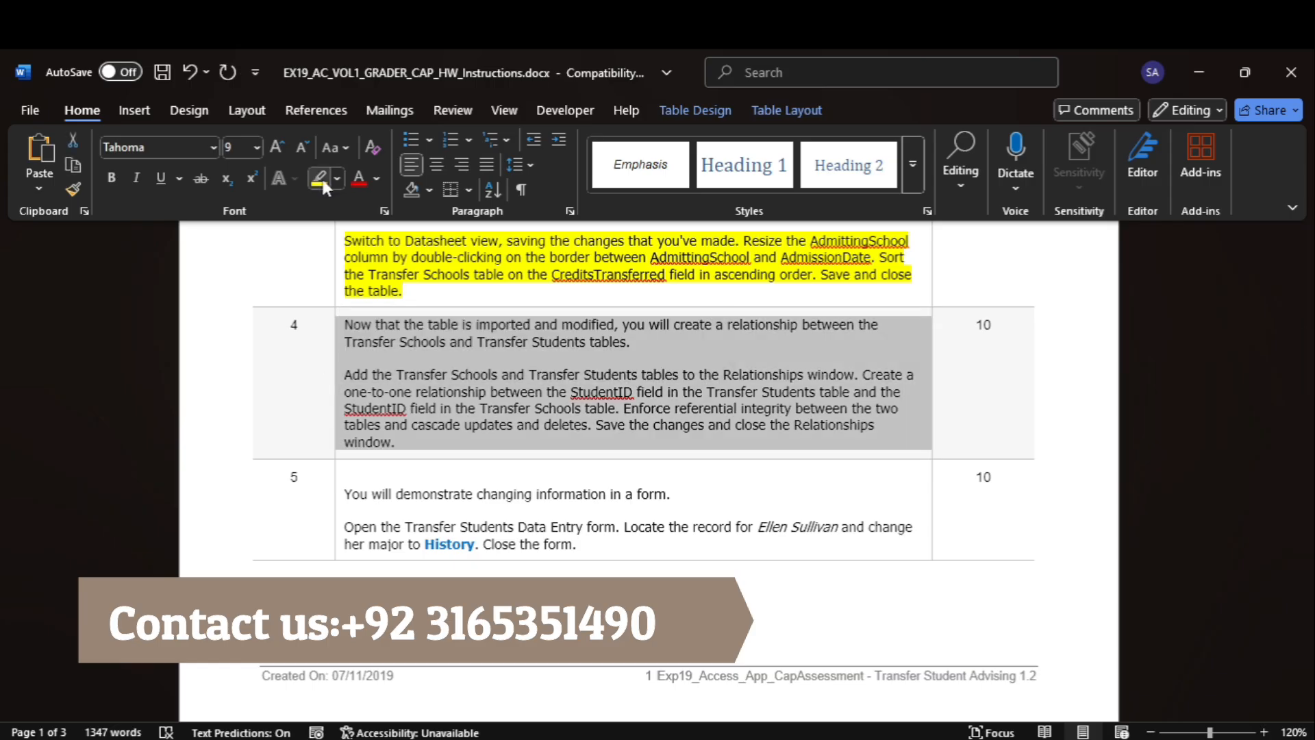
left_click(319, 177)
left_click(481, 479)
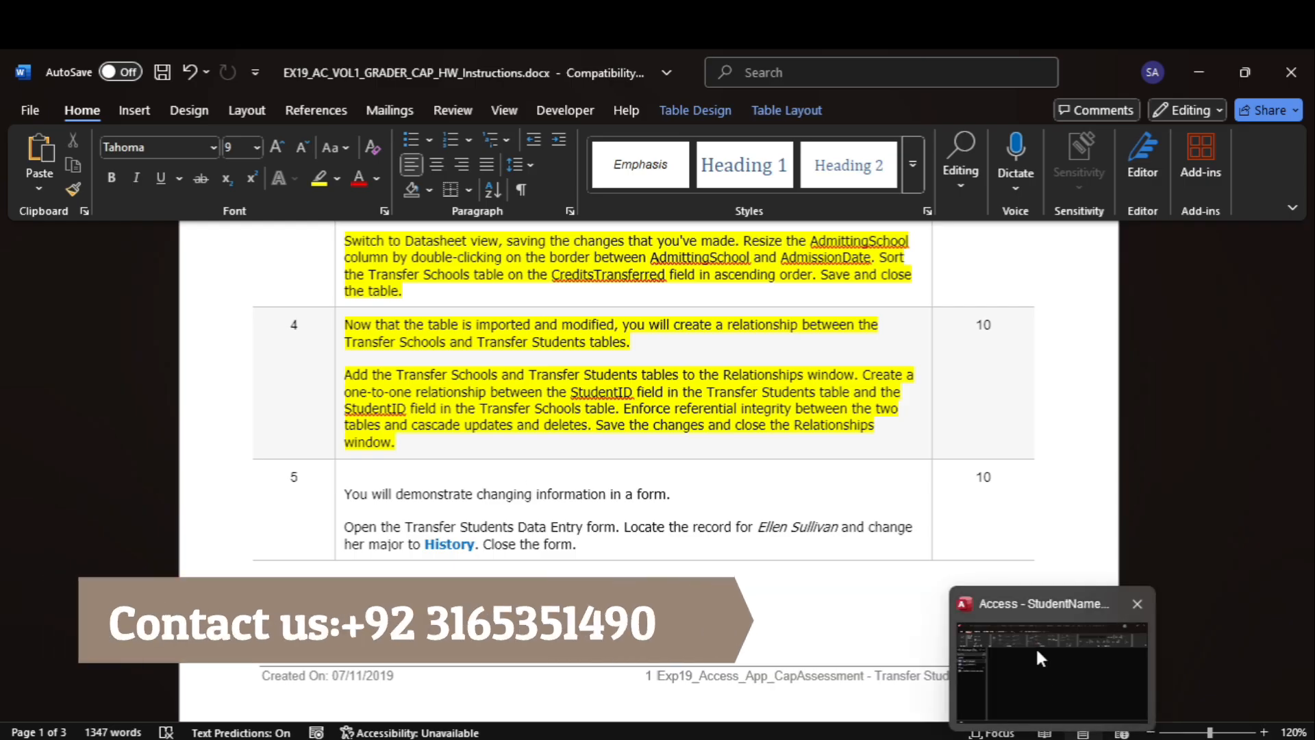
In Access, open the Relationships window and add the Transfer Schools and Transfer Students tables.
left_click(1040, 657)
left_click(288, 112)
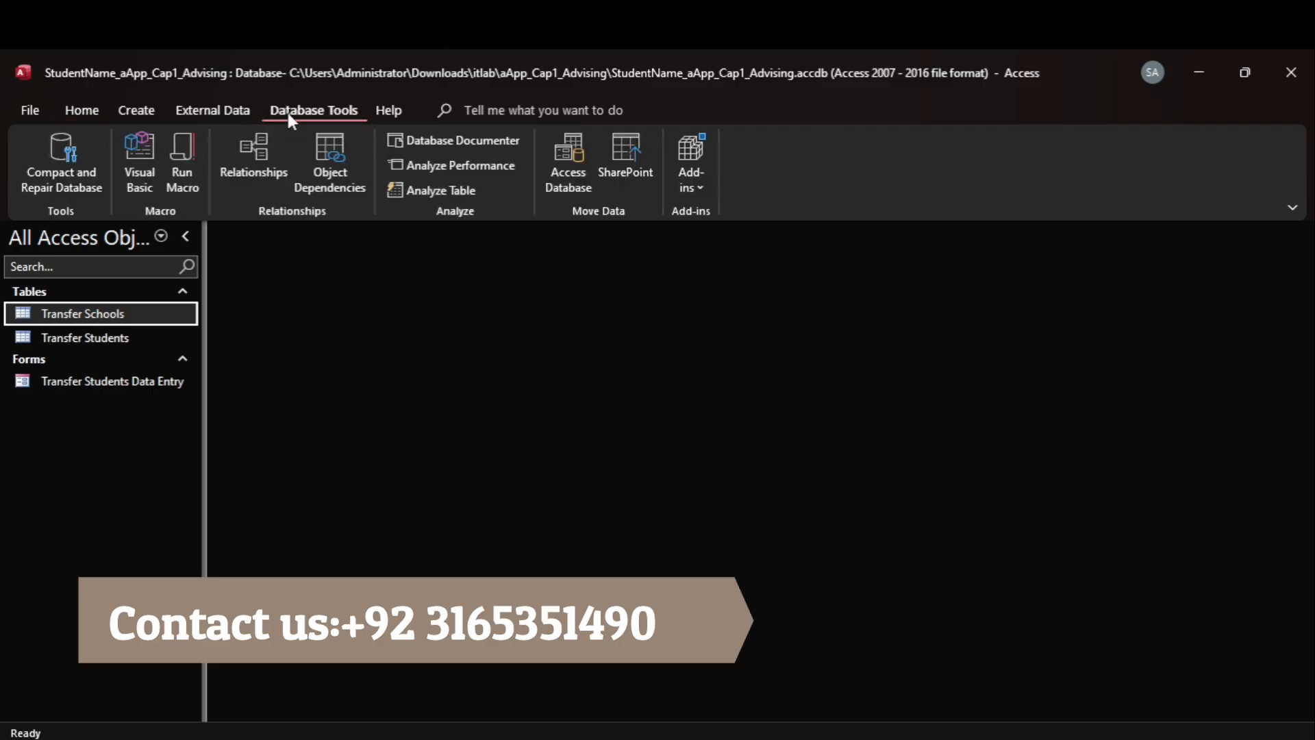
left_click(241, 171)
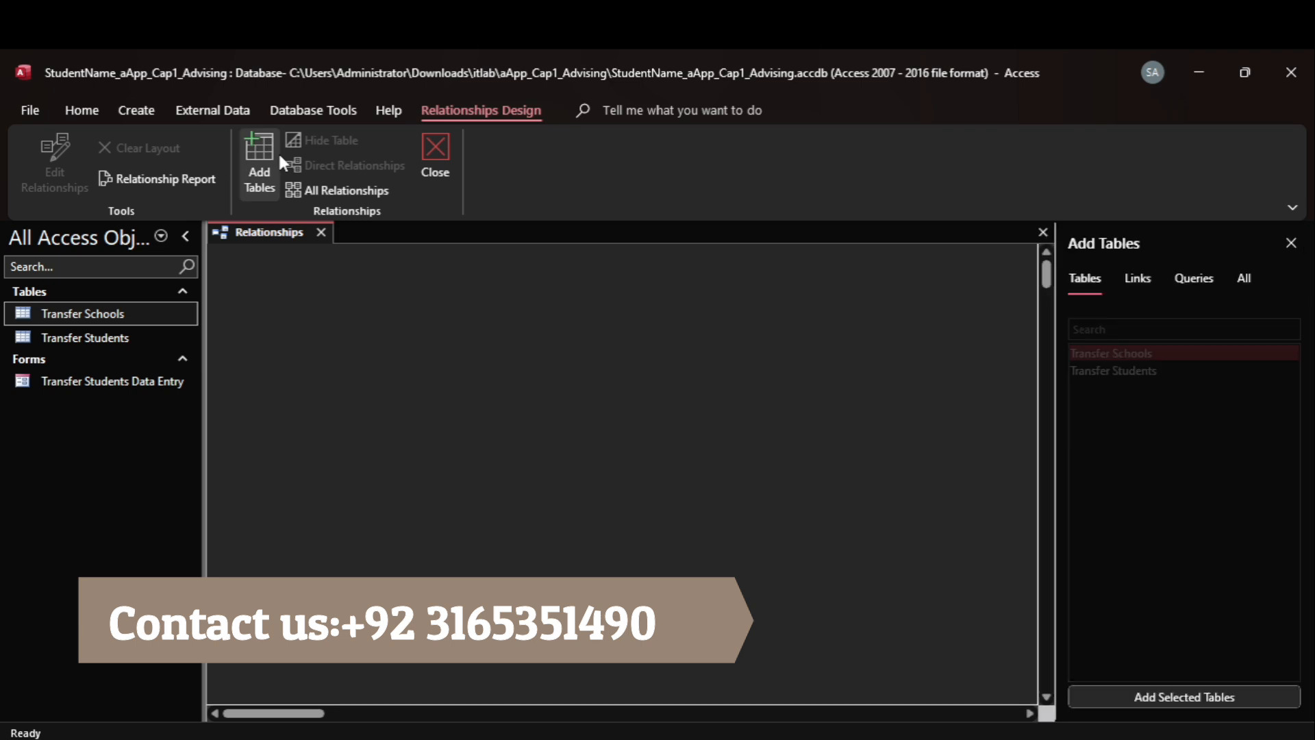
double_click(1124, 353)
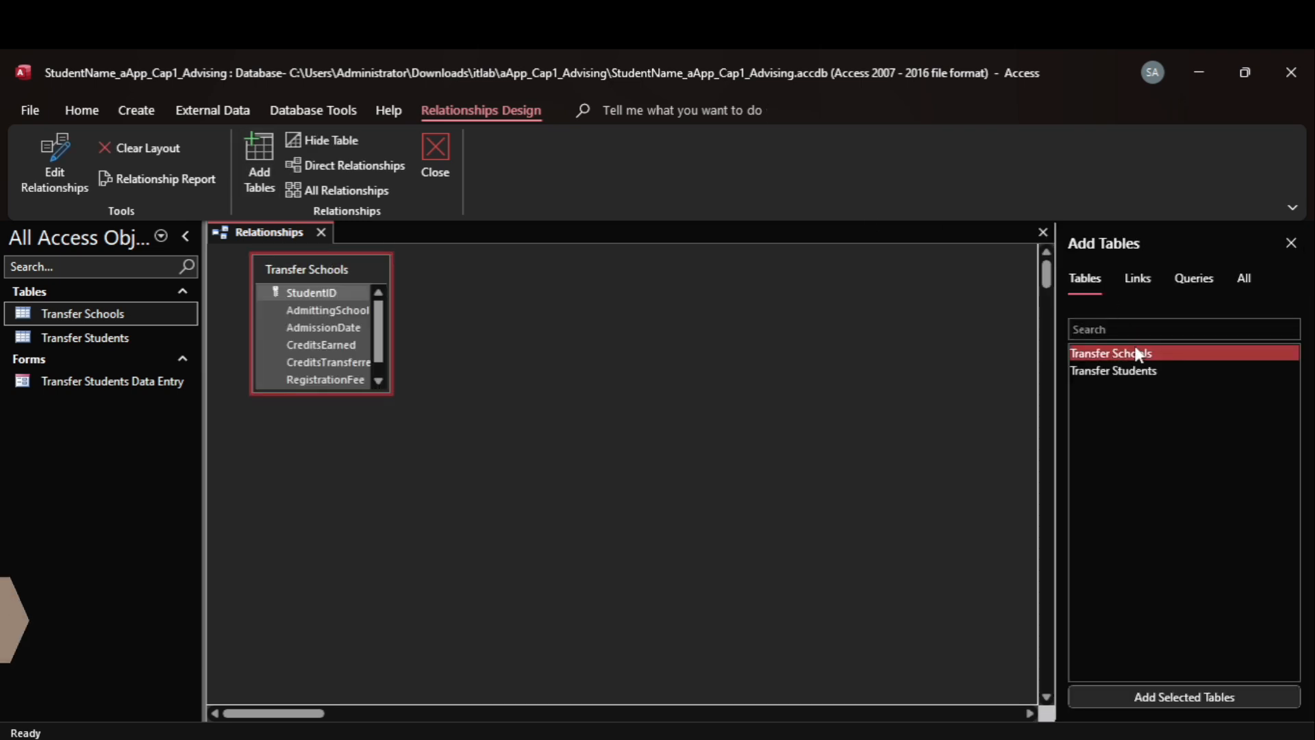
double_click(1141, 371)
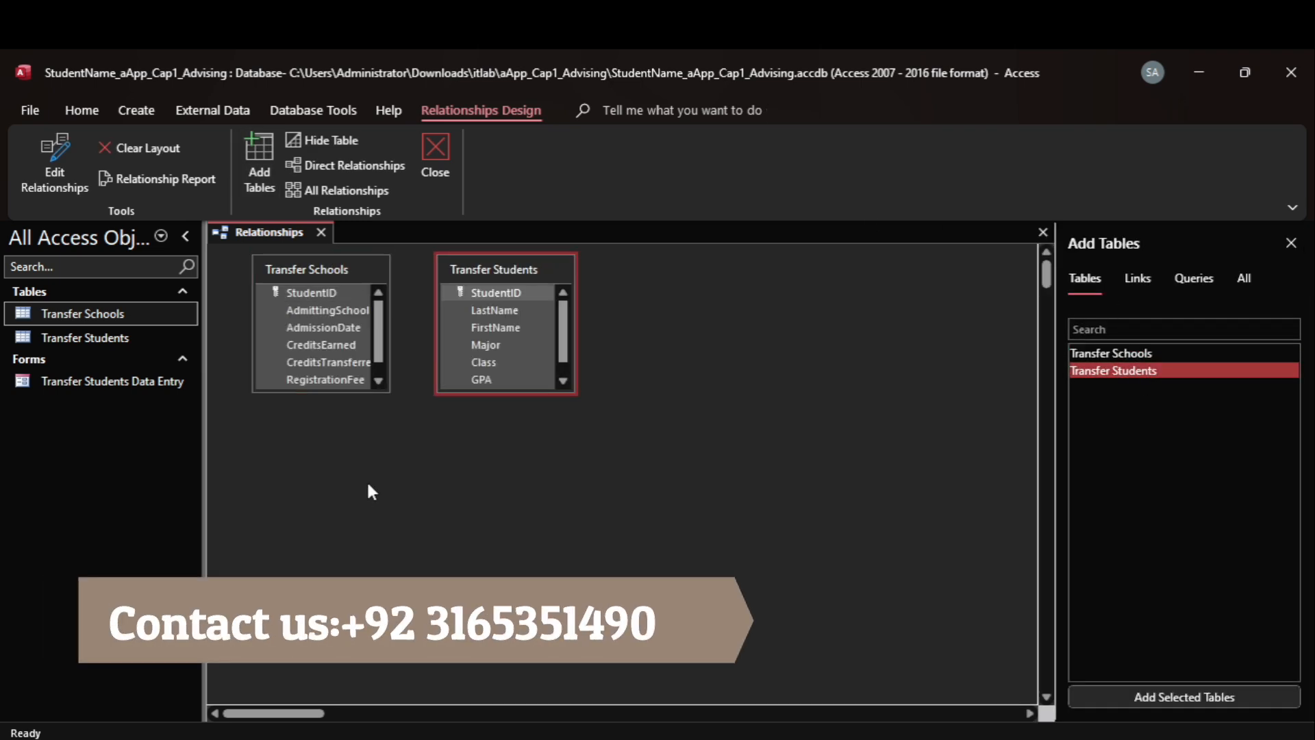
After rechecking step 4 in Word, relate StudentID in Transfer Schools to StudentID in Transfer Students, enforcing referential integrity with cascading updates and deletes.
mouse_move(1010, 736)
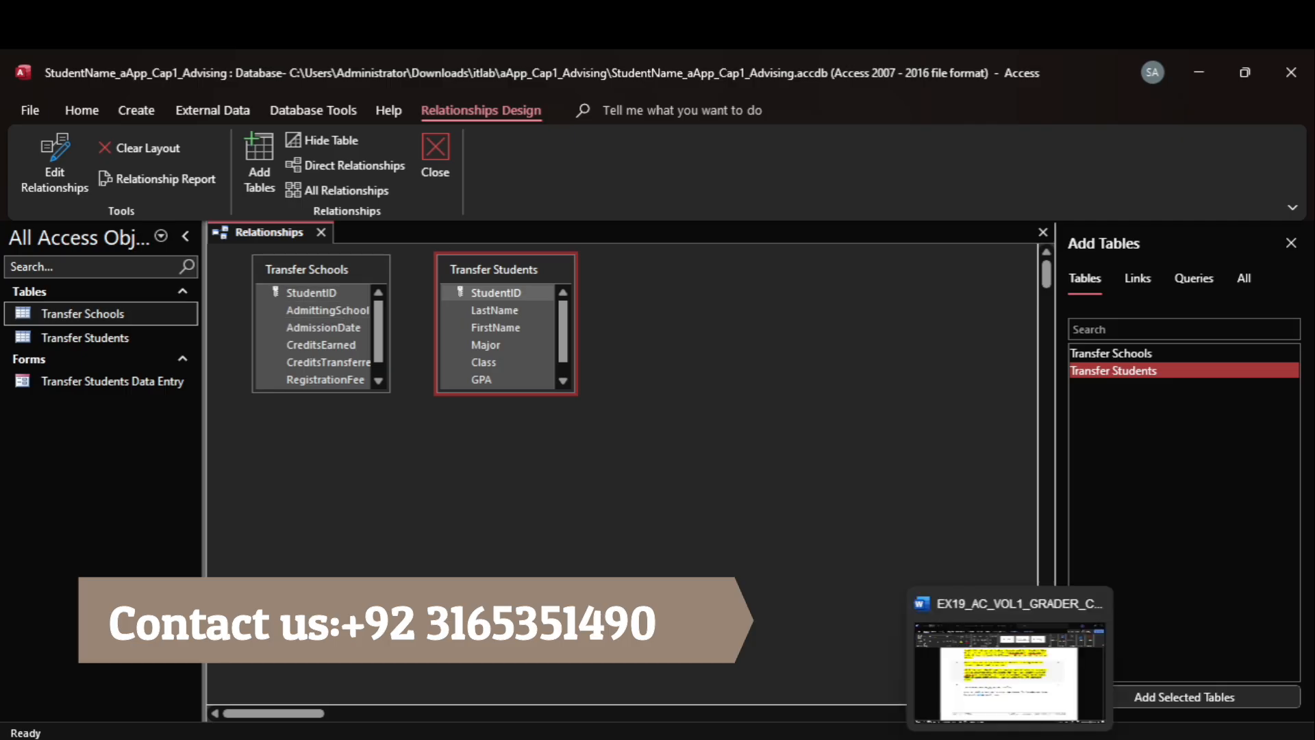
left_click(1005, 637)
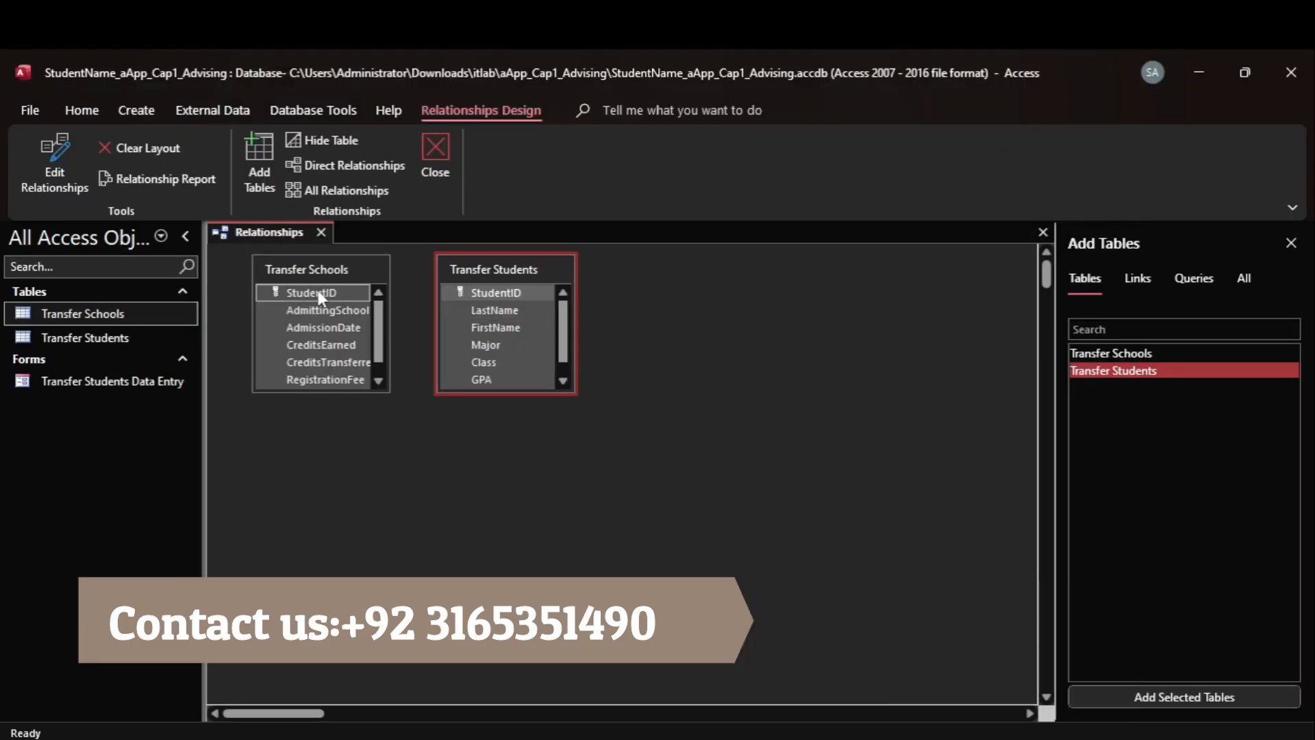
left_click_drag(319, 295, 466, 292)
left_click(577, 347)
left_click(587, 365)
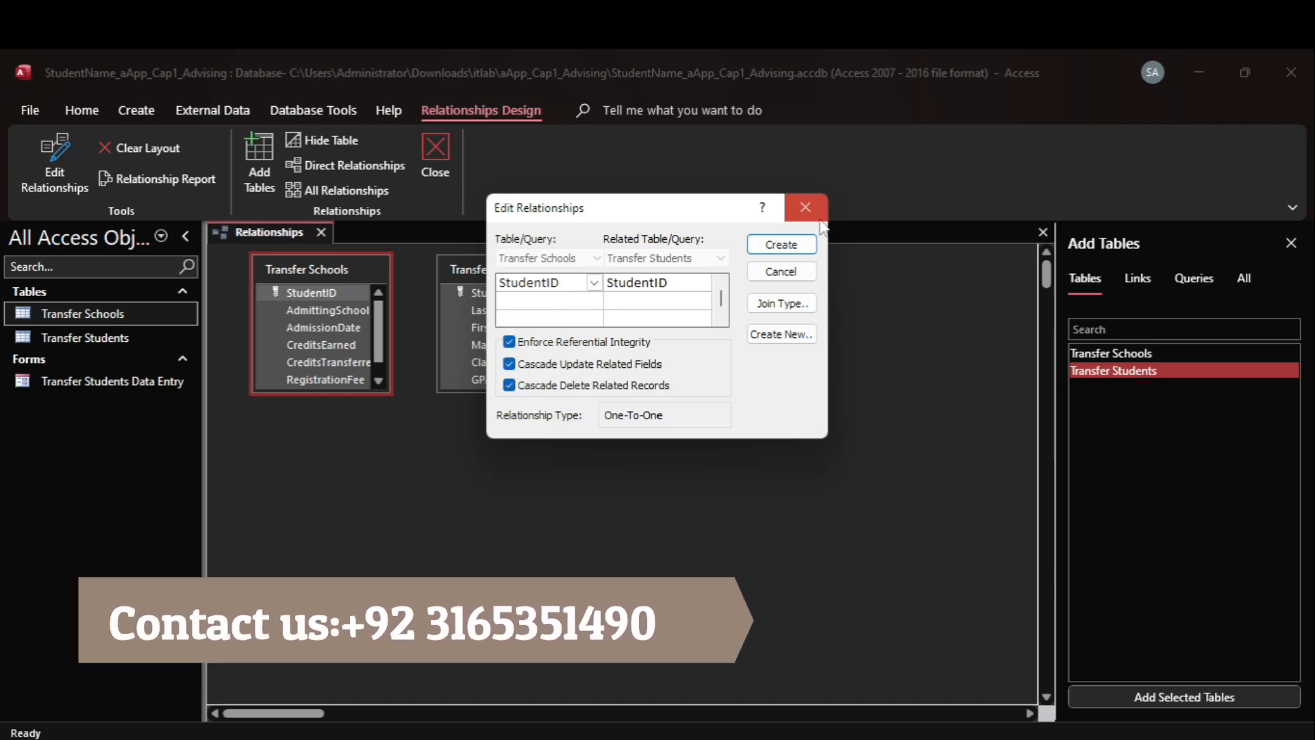
left_click(781, 244)
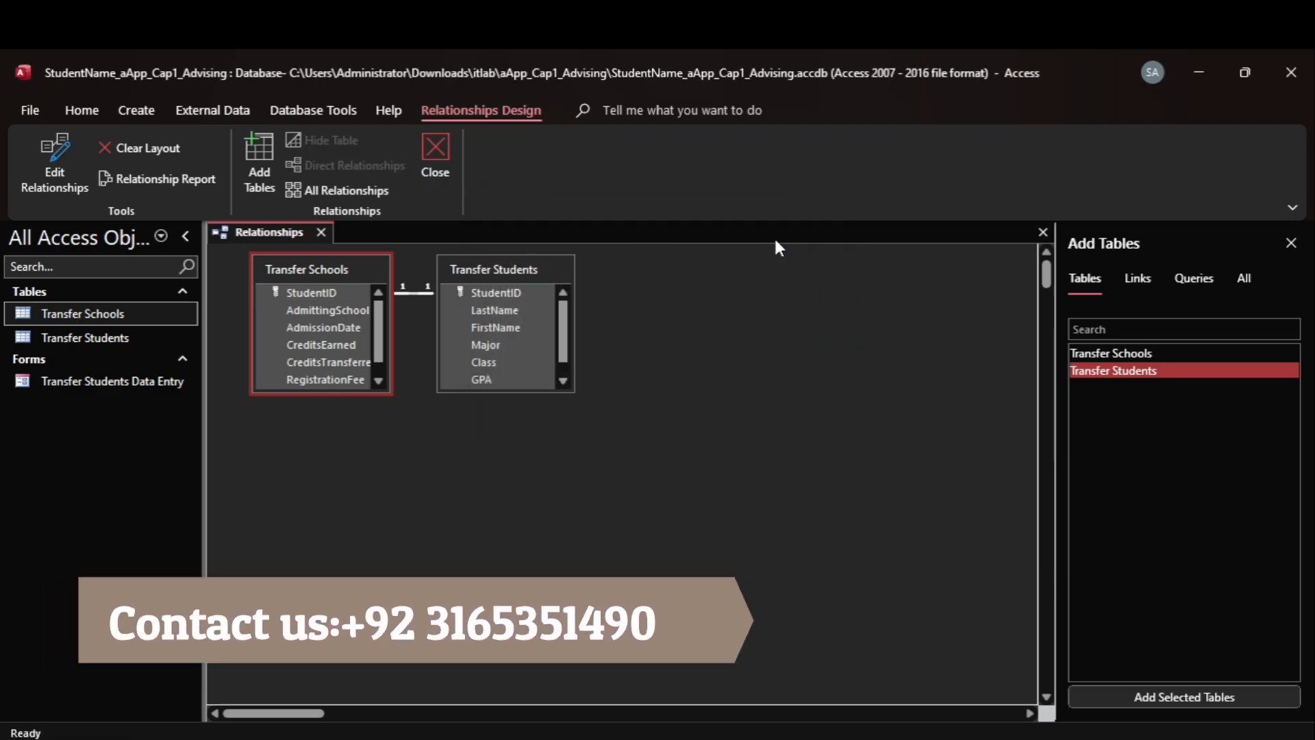
Save the relationship layout and close the Relationships window.
right_click(279, 236)
left_click(302, 235)
left_click(320, 232)
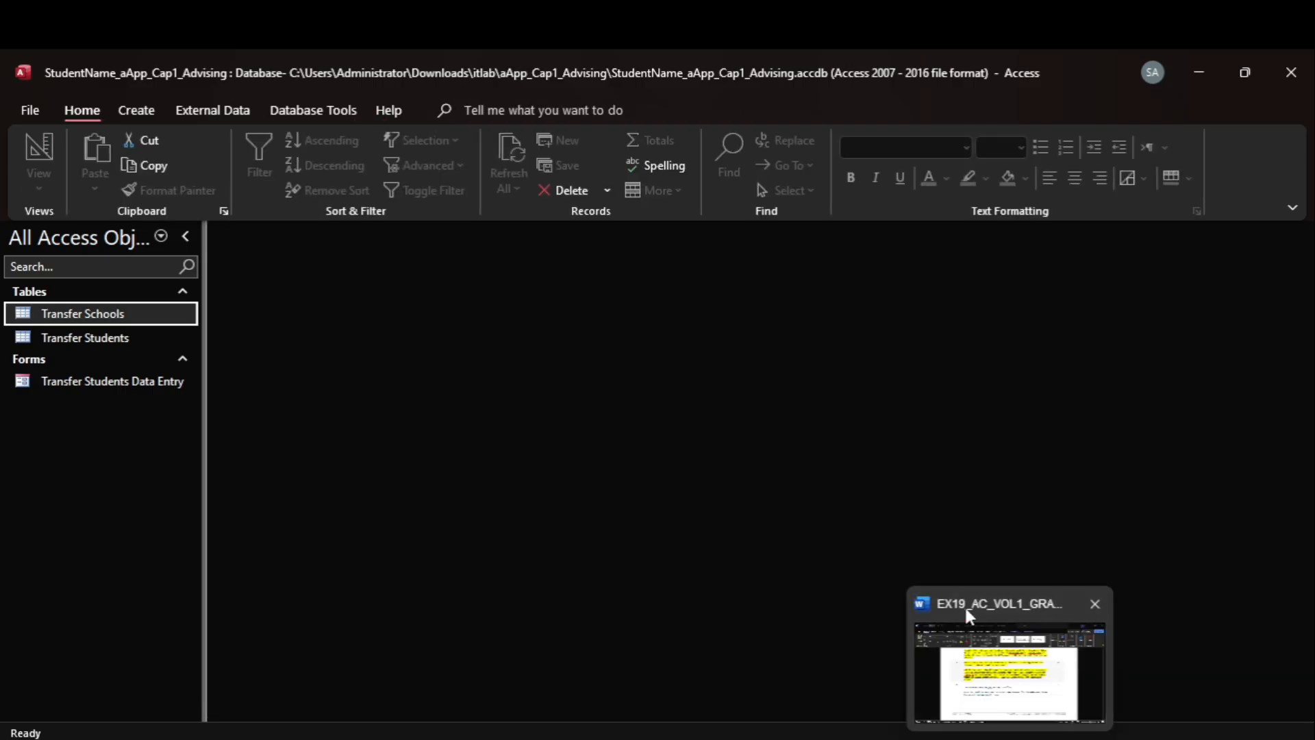
Switch to the Word instructions and highlight the step 5 text about changing form information in yellow.
left_click(968, 610)
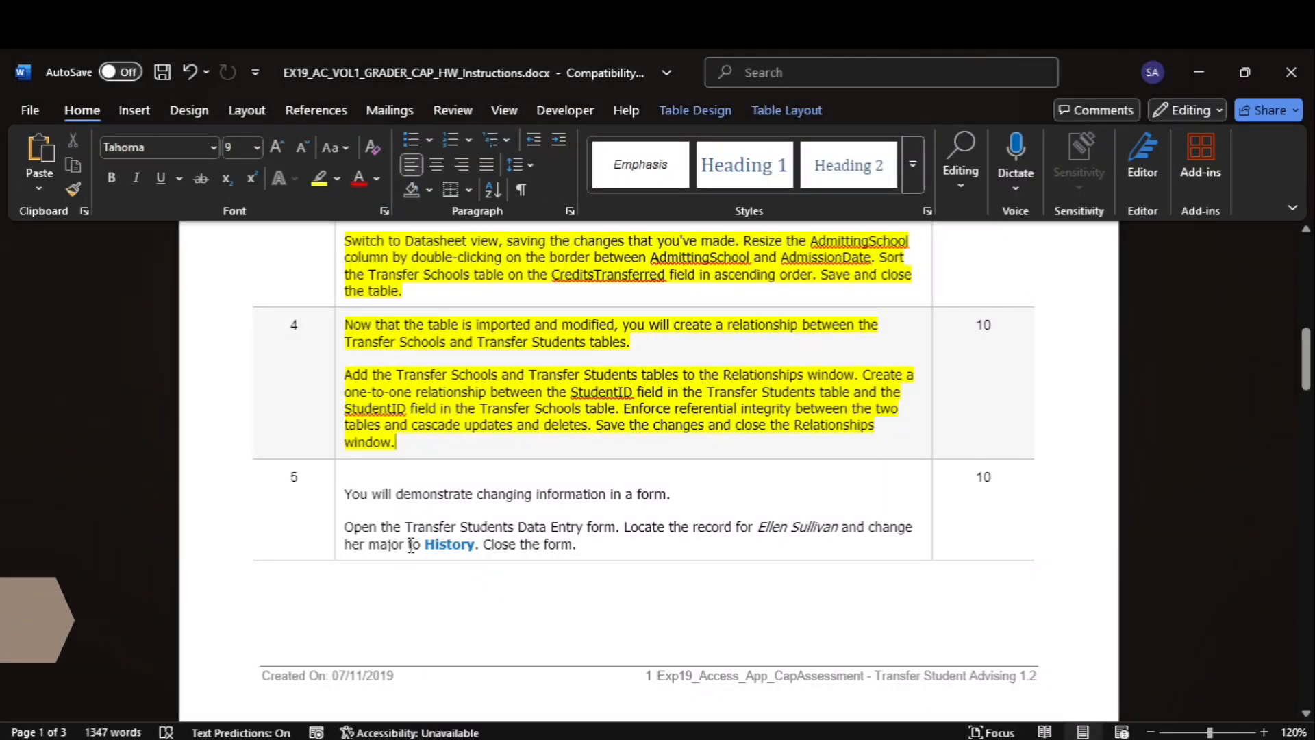
left_click(336, 514)
left_click(319, 179)
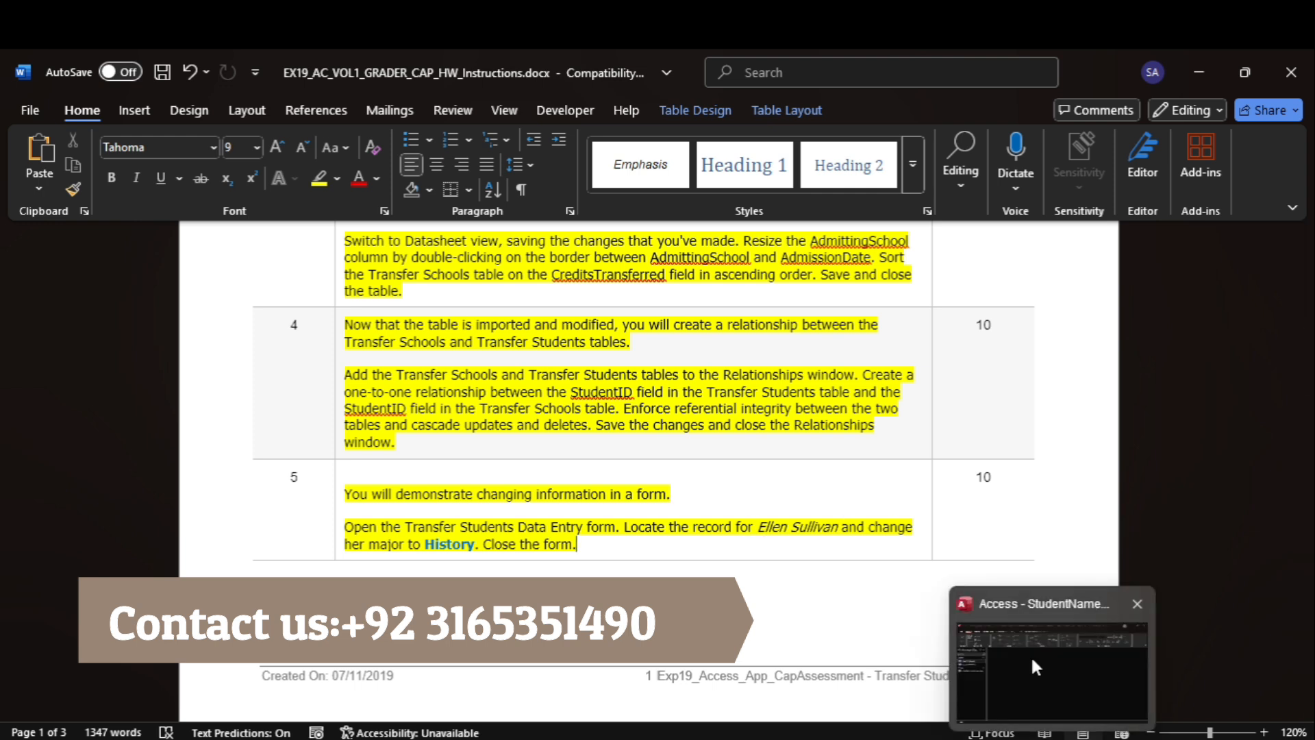
Open the Transfer Students Data Entry form in Access and find the step 5 student's record by searching the last name copied from Word.
left_click(1034, 666)
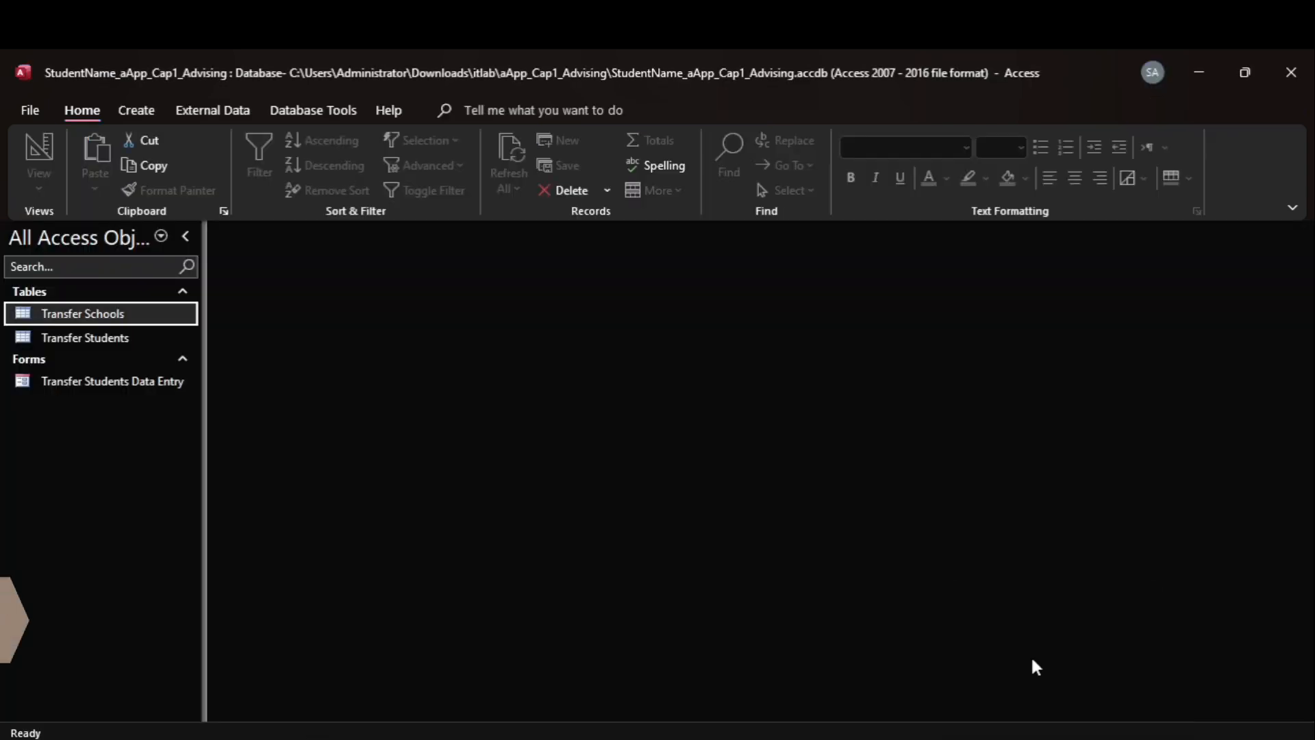
double_click(117, 381)
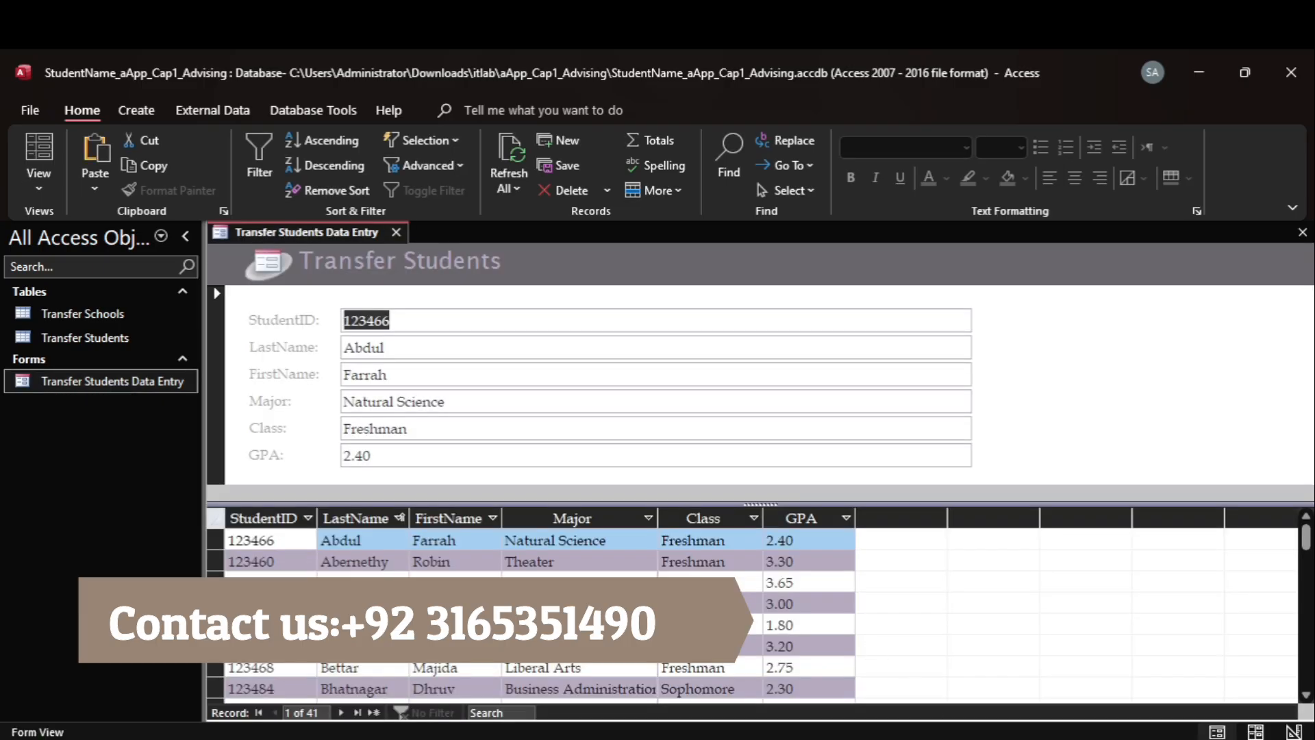
left_click(1020, 666)
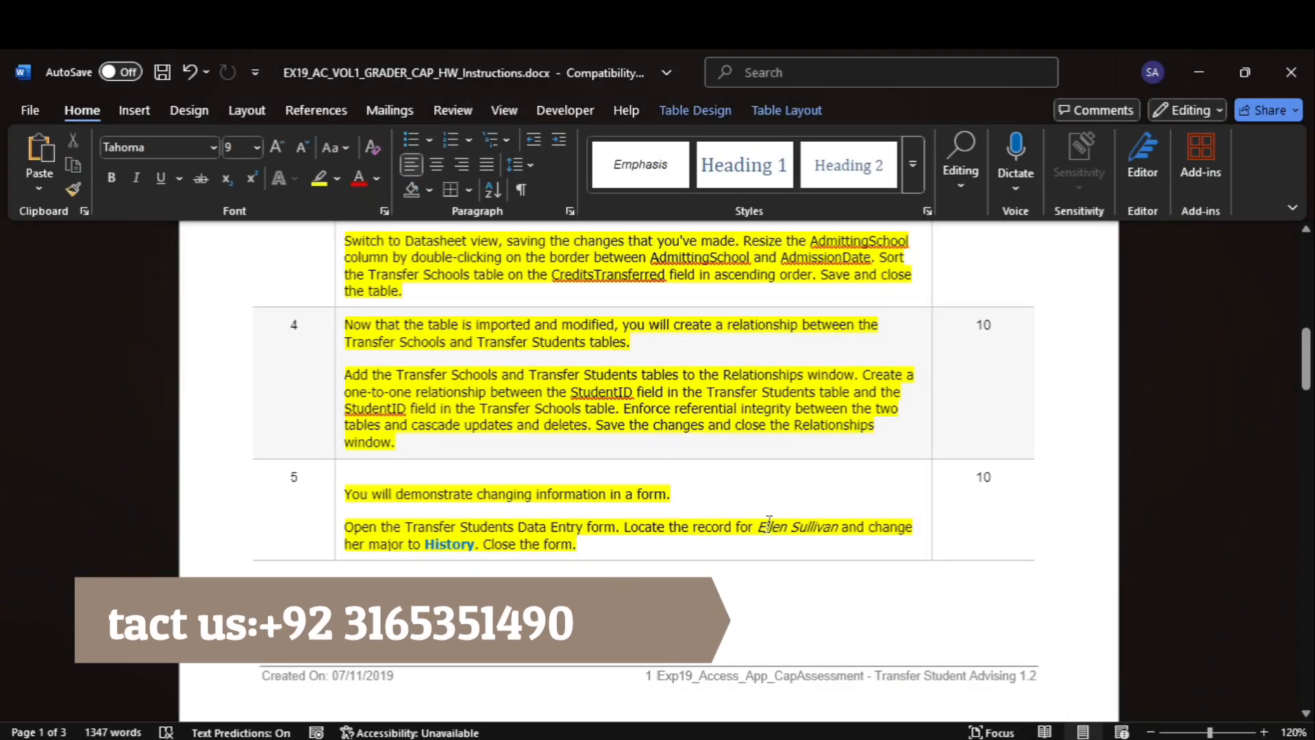
double_click(813, 526)
key("ctrl+c")
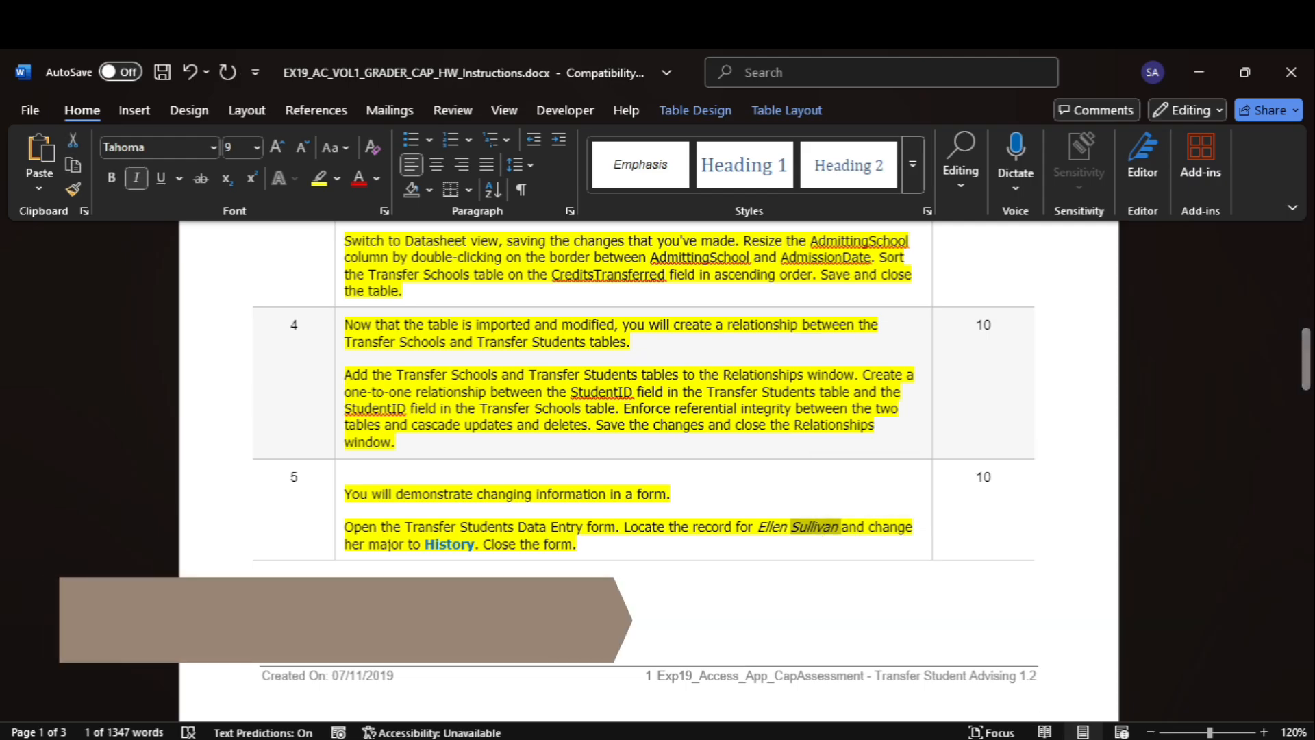
left_click(1036, 700)
left_click(515, 712)
key("ctrl+v")
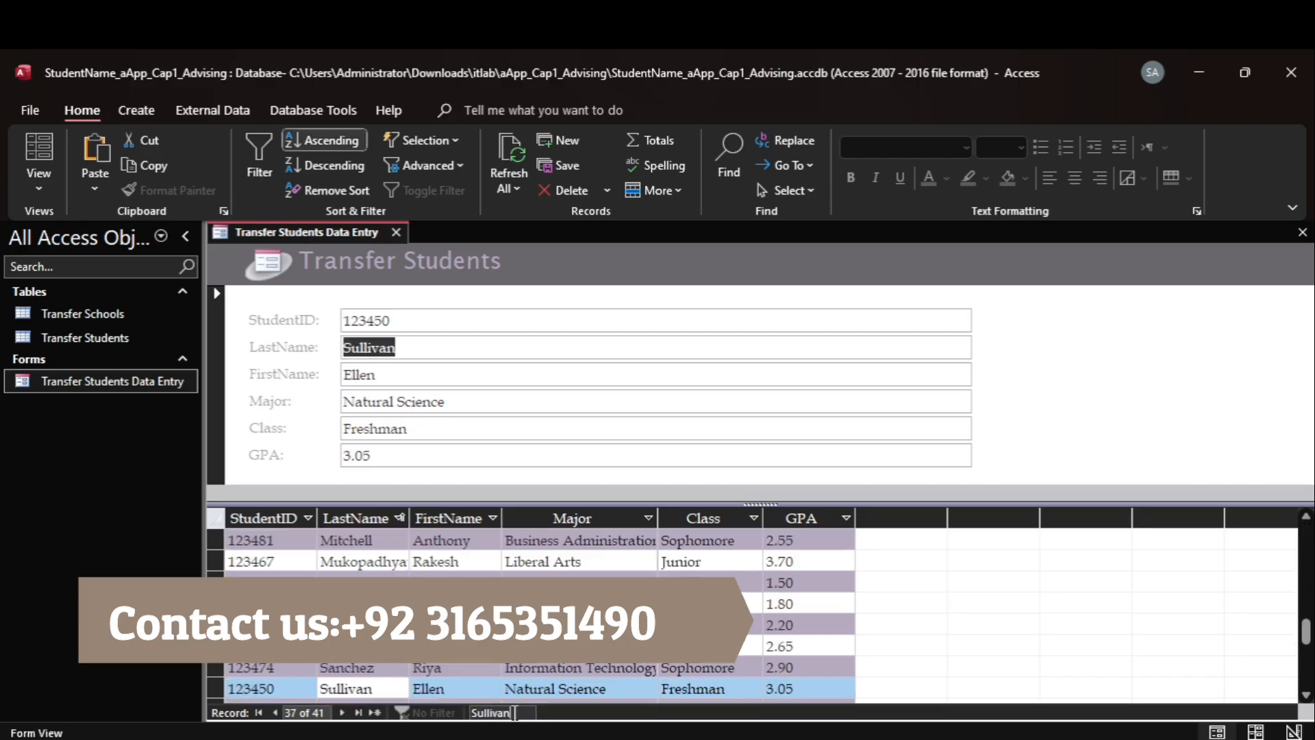
Replace the found student's Major with History, copied from the Word instructions, and close the form.
mouse_move(1012, 726)
left_click(1000, 678)
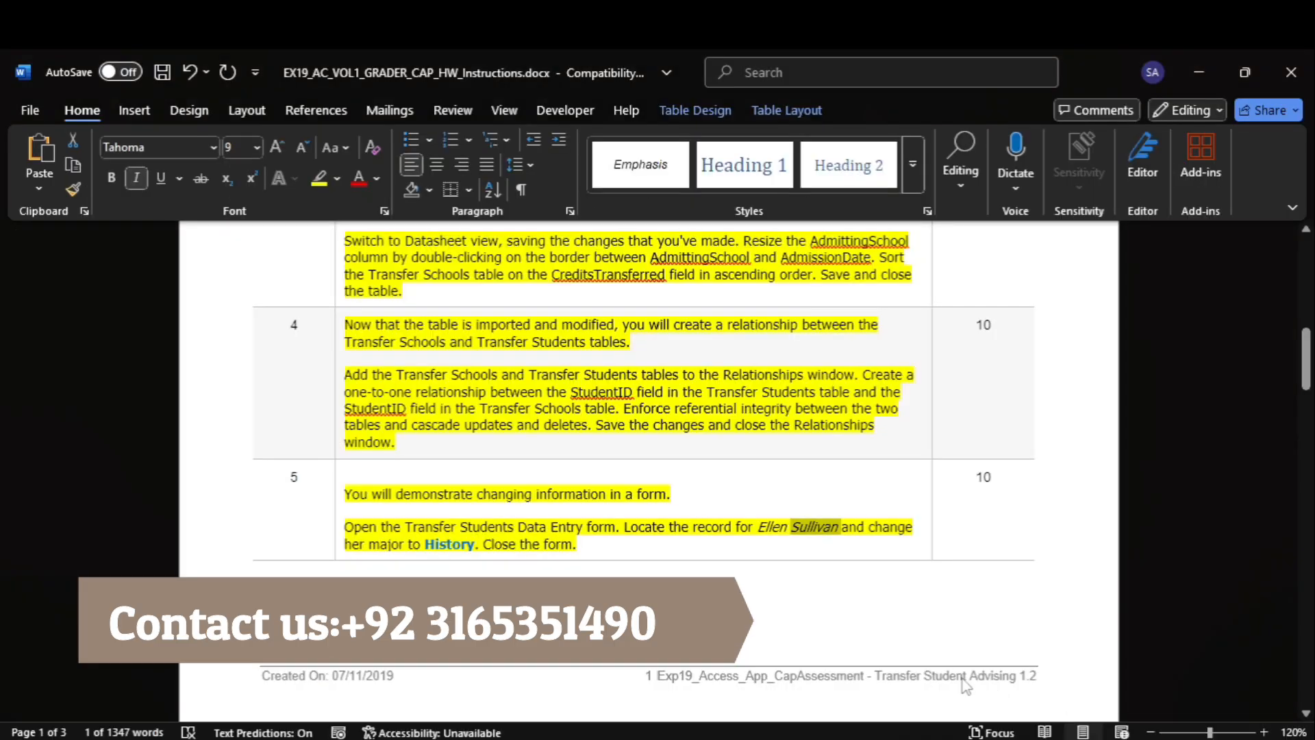
double_click(450, 544)
key("ctrl+c")
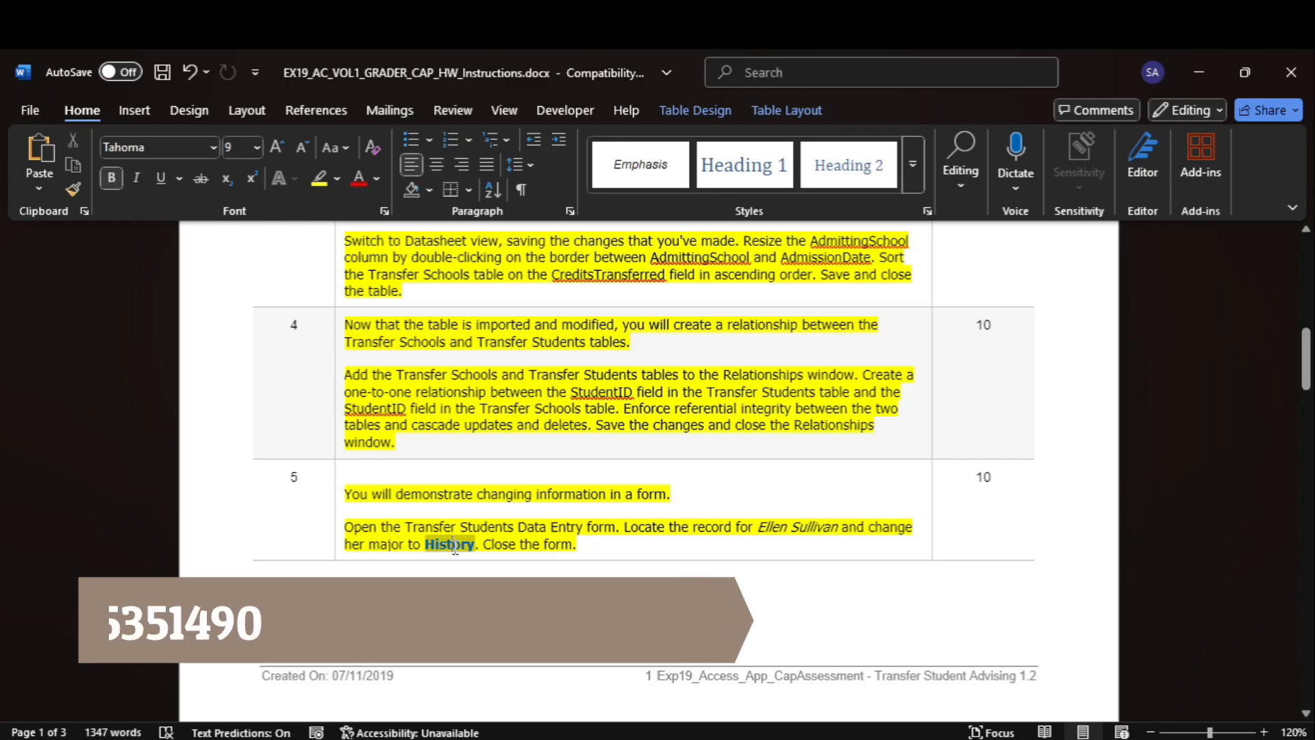
mouse_move(1047, 726)
left_click(1007, 671)
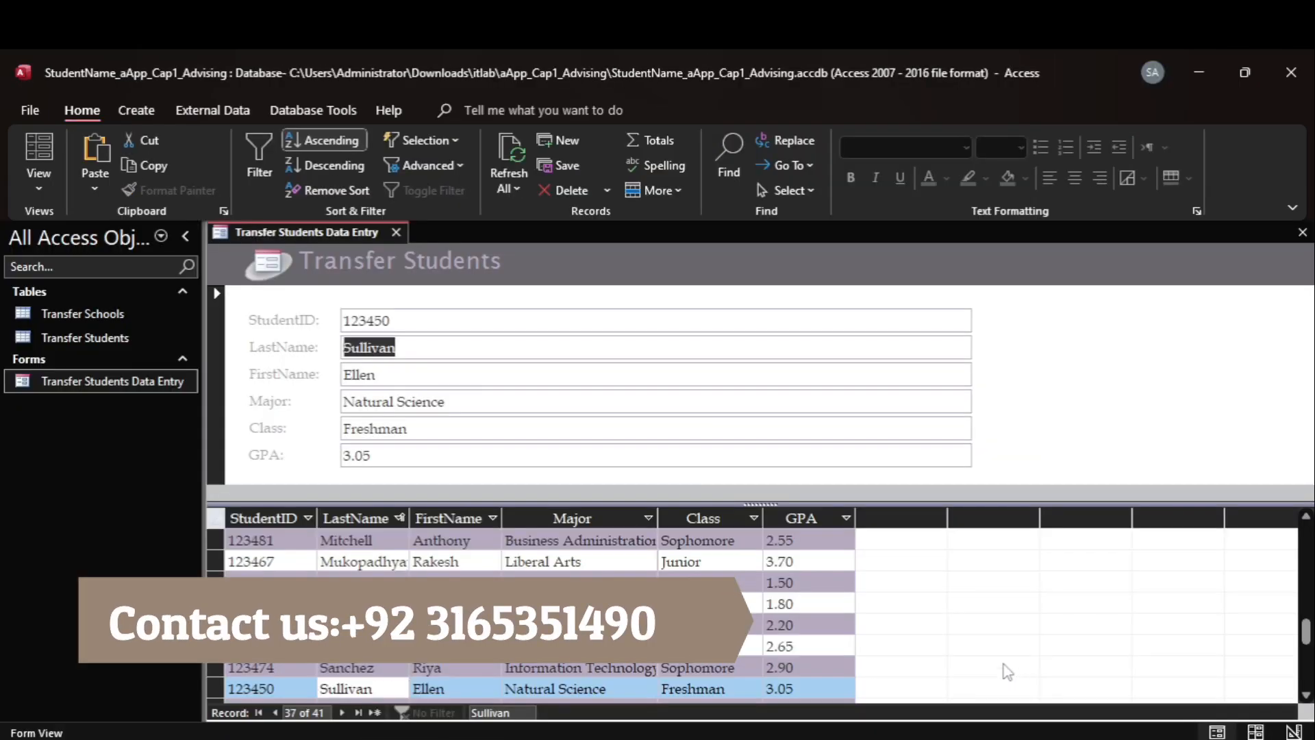
left_click_drag(444, 402, 342, 401)
key("ctrl+v")
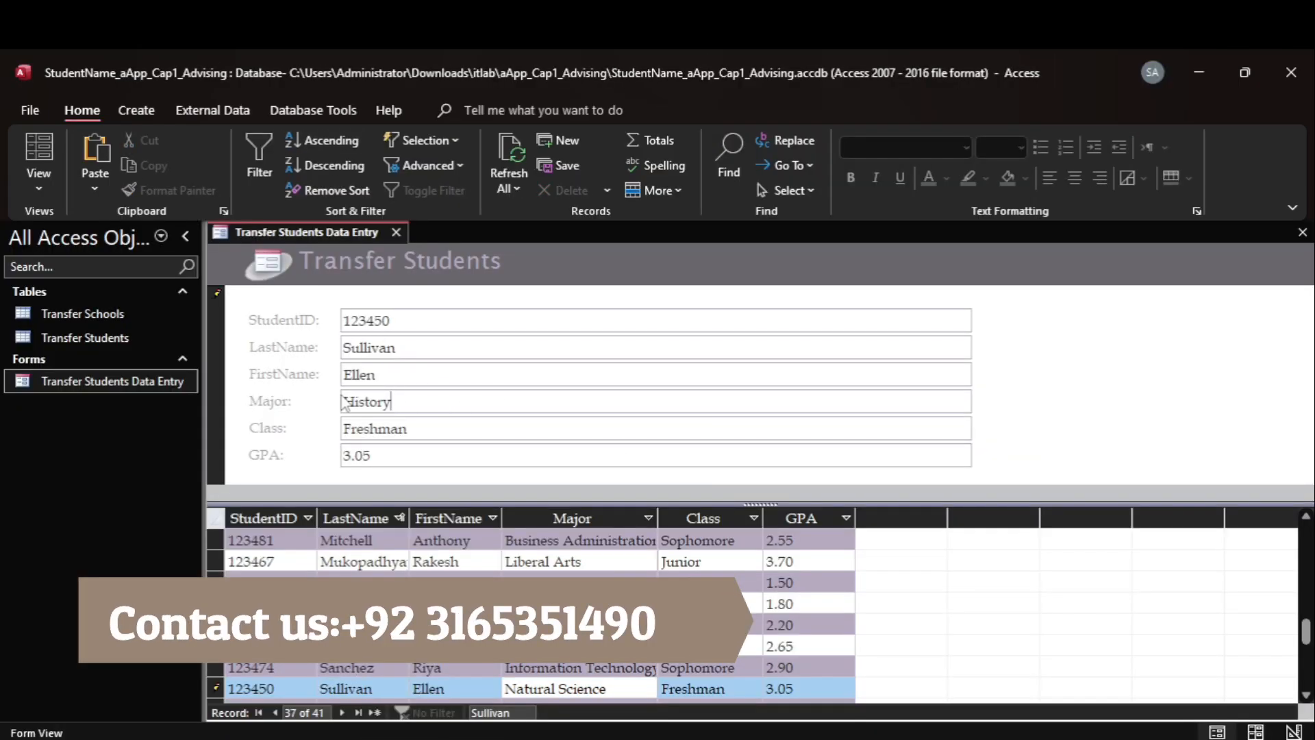
left_click(395, 232)
Go back to the start of the Word instructions, then open Solved_aApp_Cap1_Advising.accdb from the aApp_Cap1_Advising folder.
mouse_move(1051, 734)
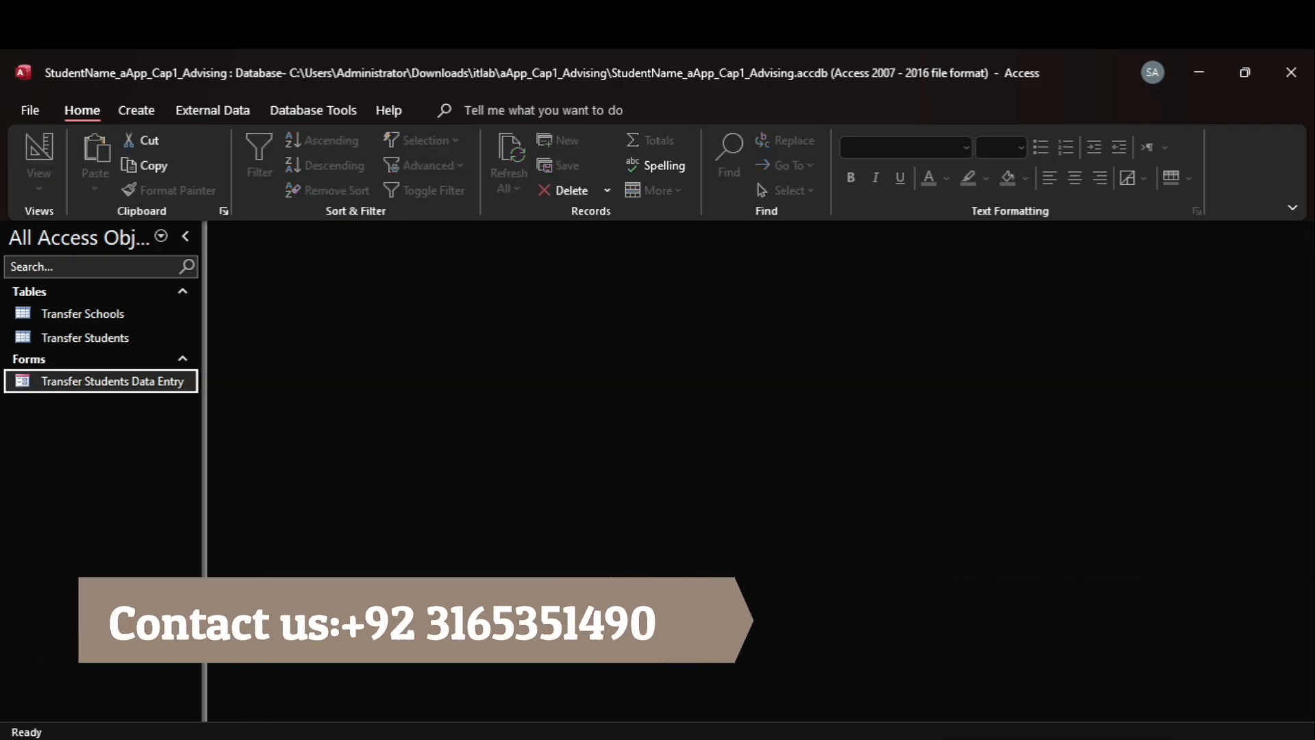
mouse_move(1007, 736)
left_click(1007, 667)
left_click_drag(1308, 365, 1308, 267)
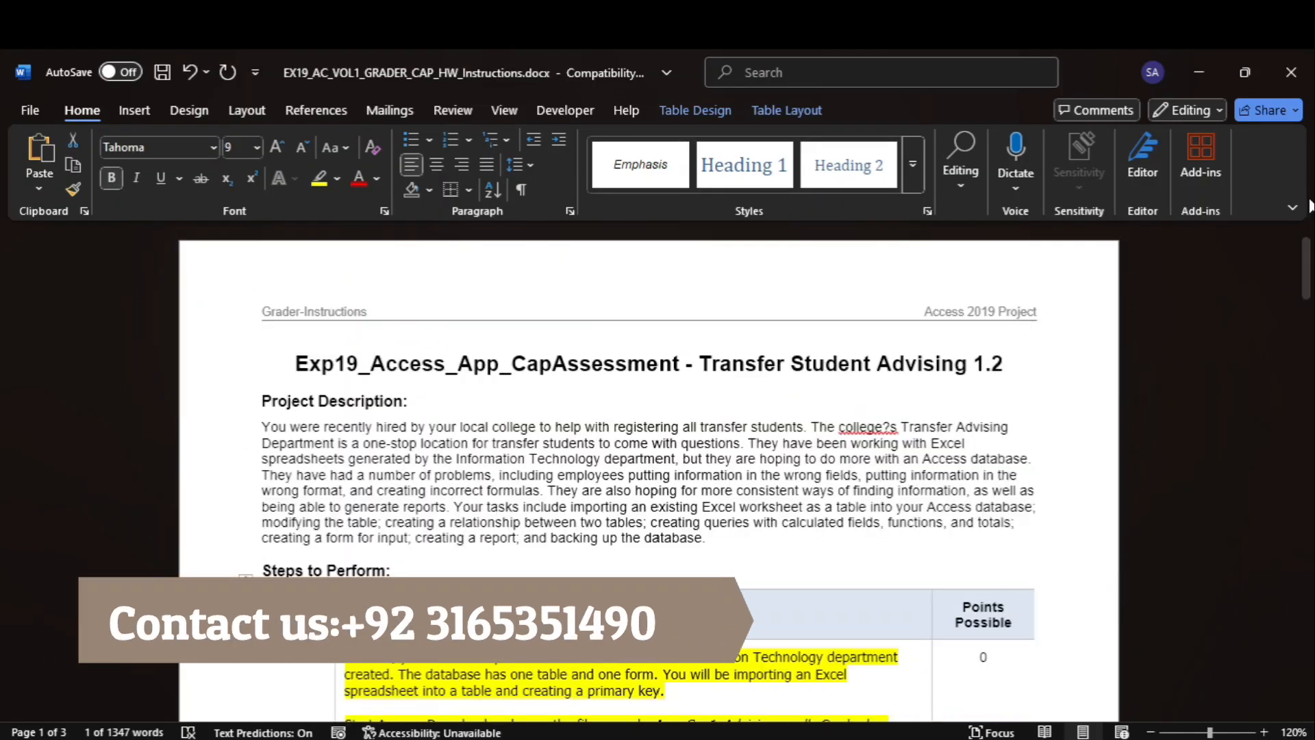
left_click(1190, 75)
left_click(1189, 80)
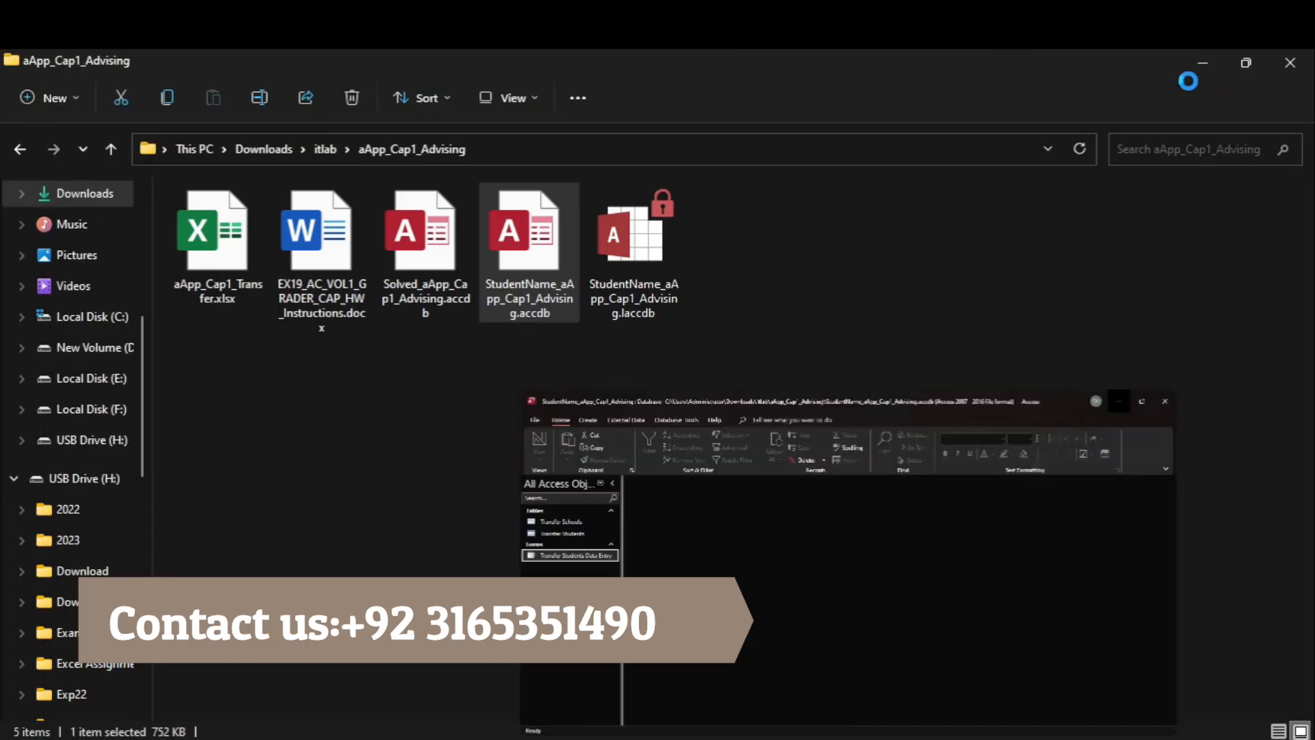
left_click(425, 253)
double_click(424, 254)
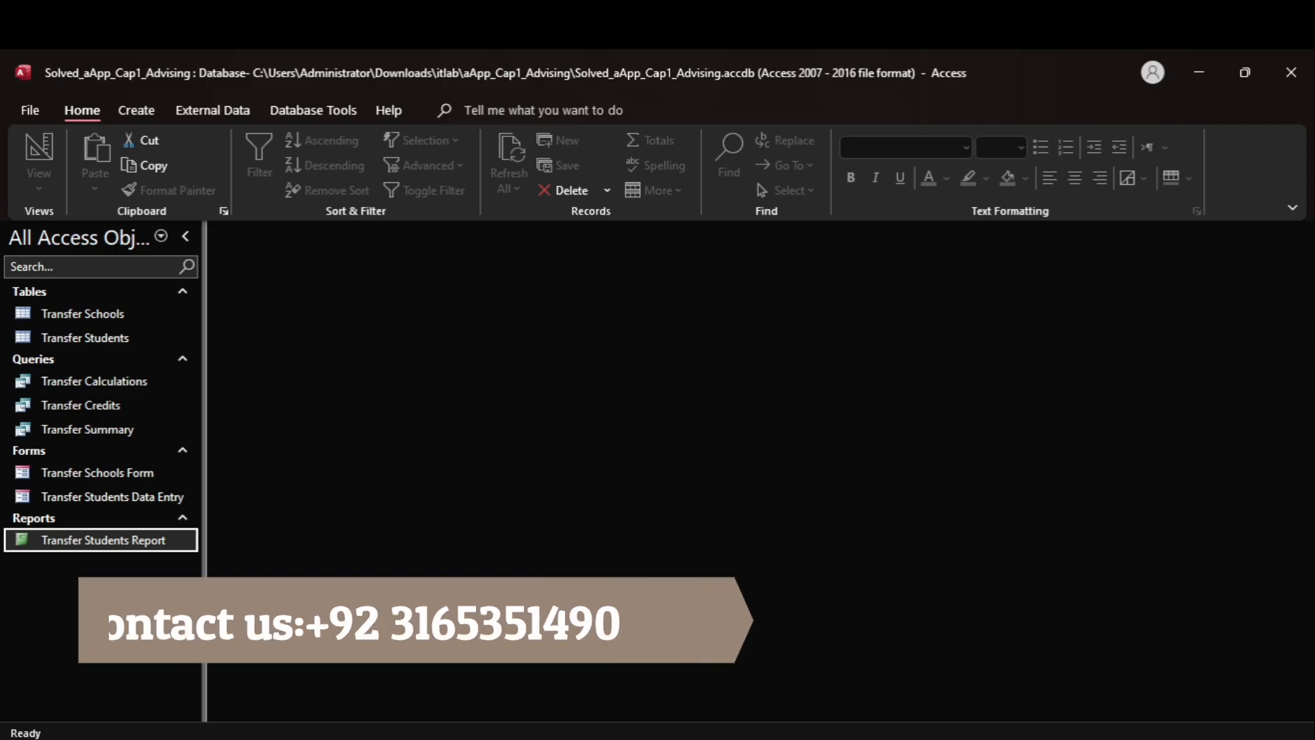
Look over the solved database beside the StudentName_aApp_Cap1_Advising database and the start of the Word instructions.
mouse_move(1009, 737)
left_click(1009, 687)
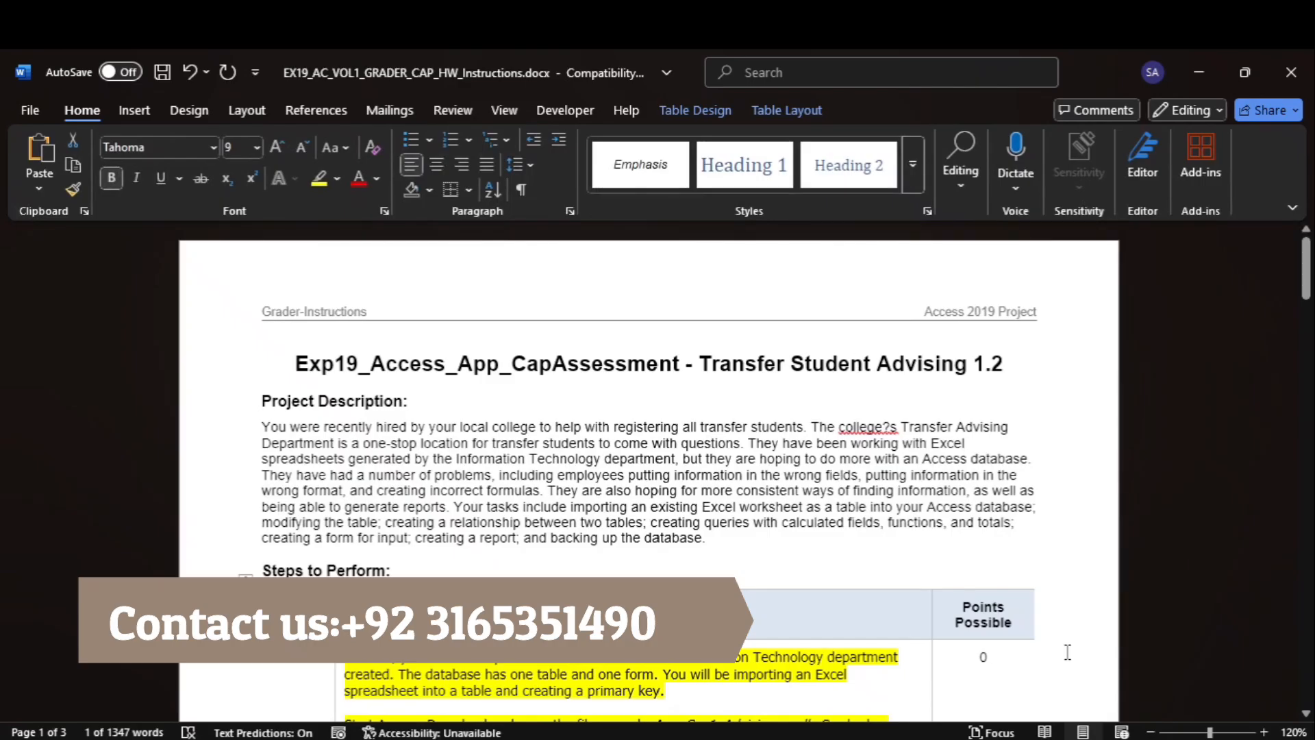
mouse_move(1071, 736)
left_click(1116, 652)
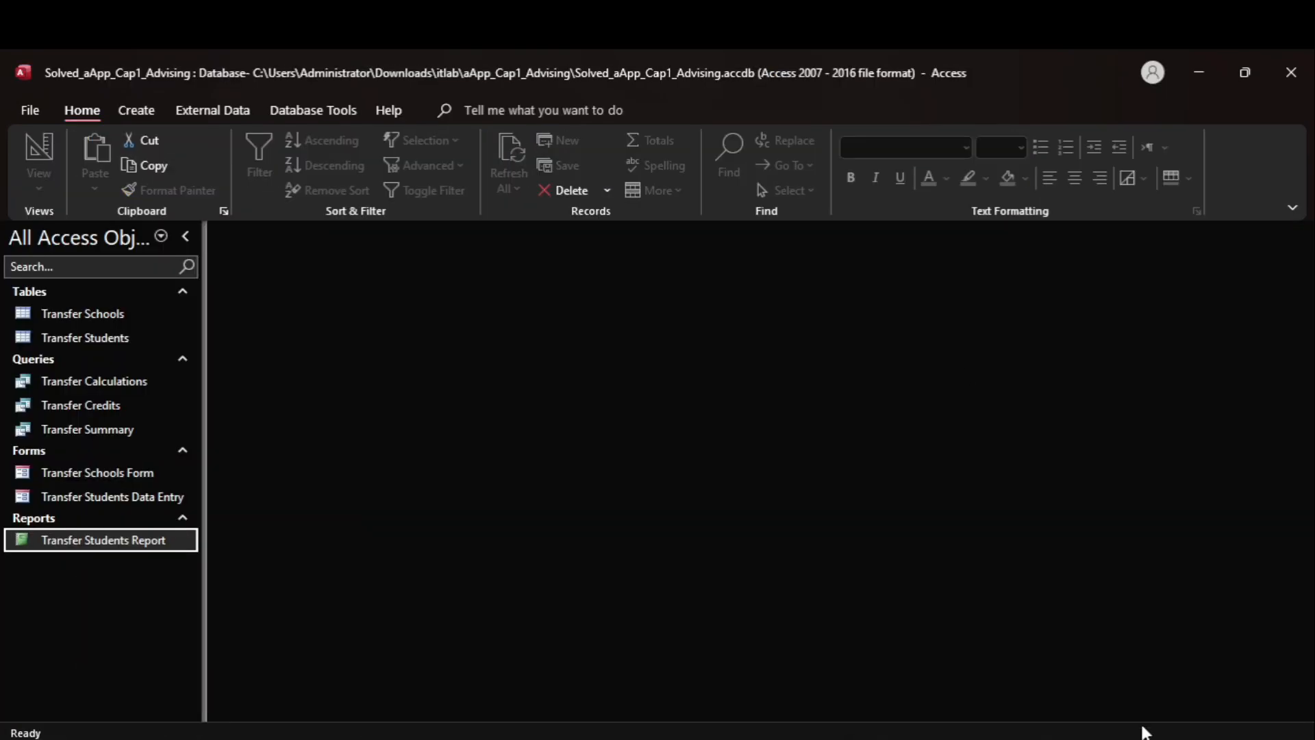
left_click(891, 651)
mouse_move(1010, 736)
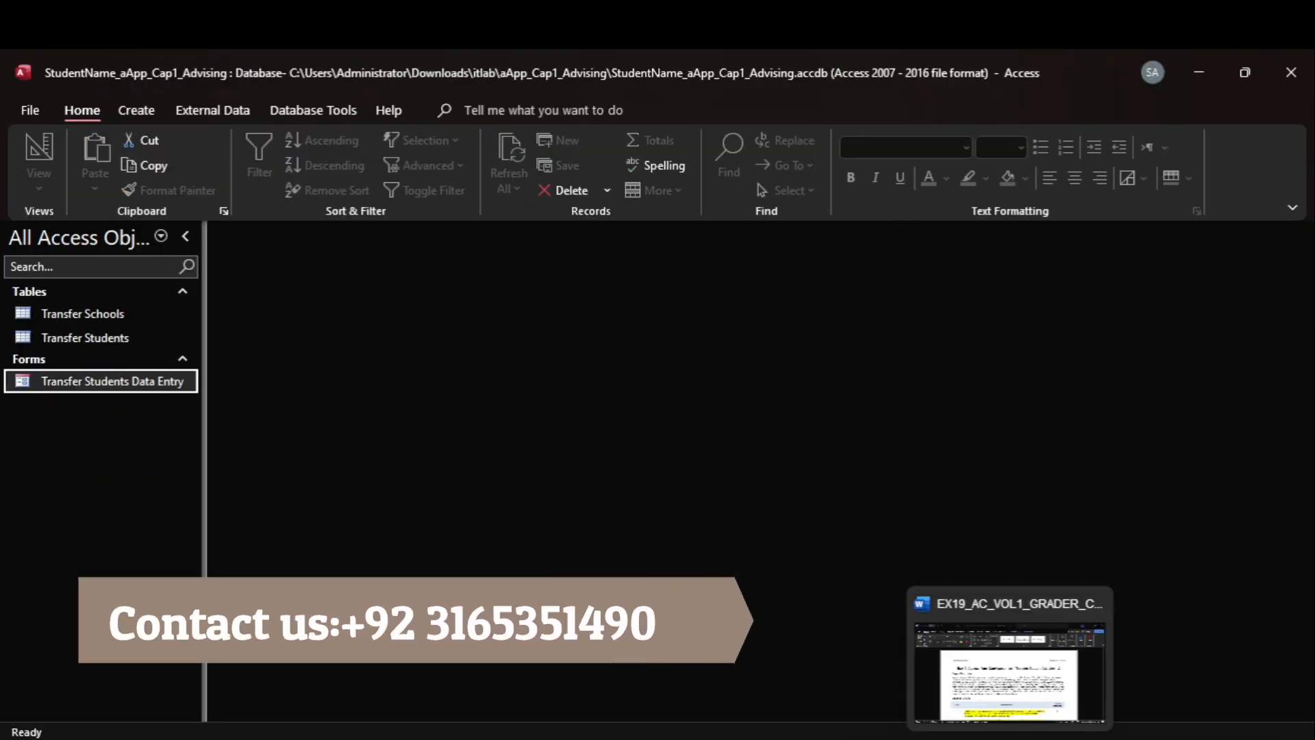
left_click(1022, 685)
left_click_drag(1306, 276, 1222, 192)
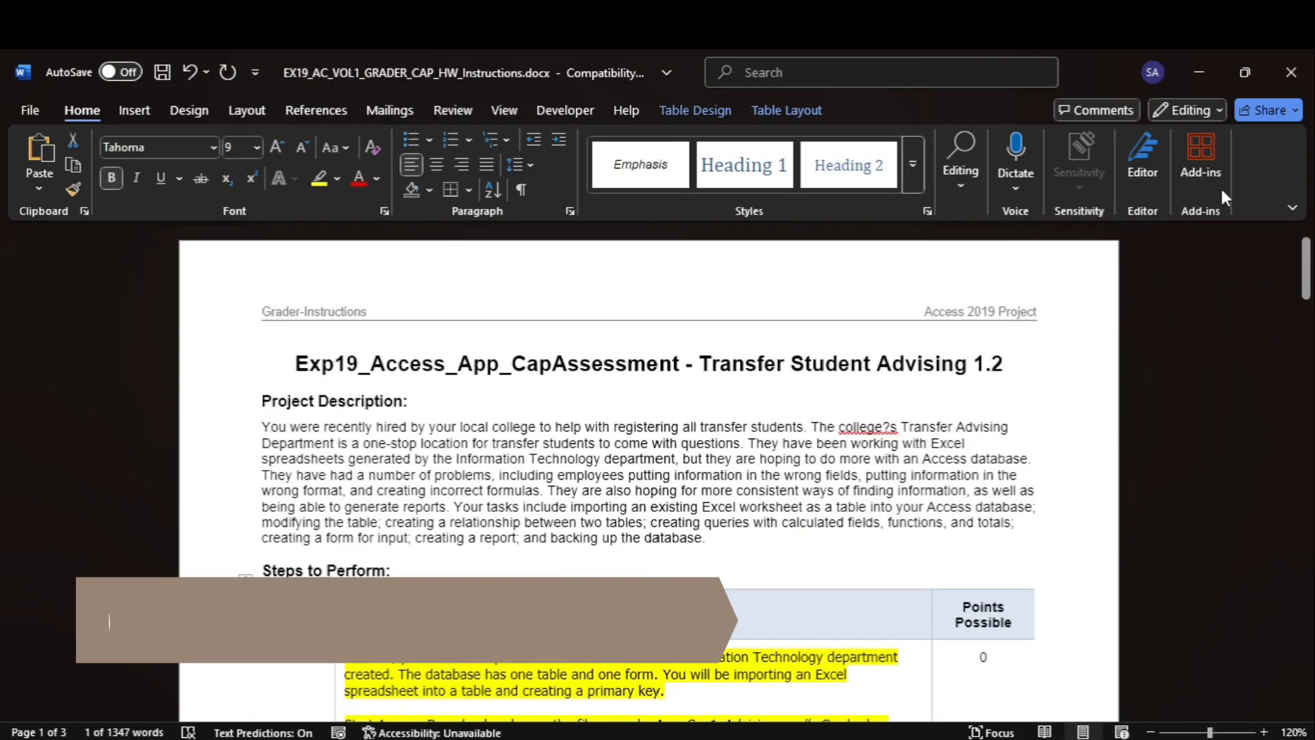